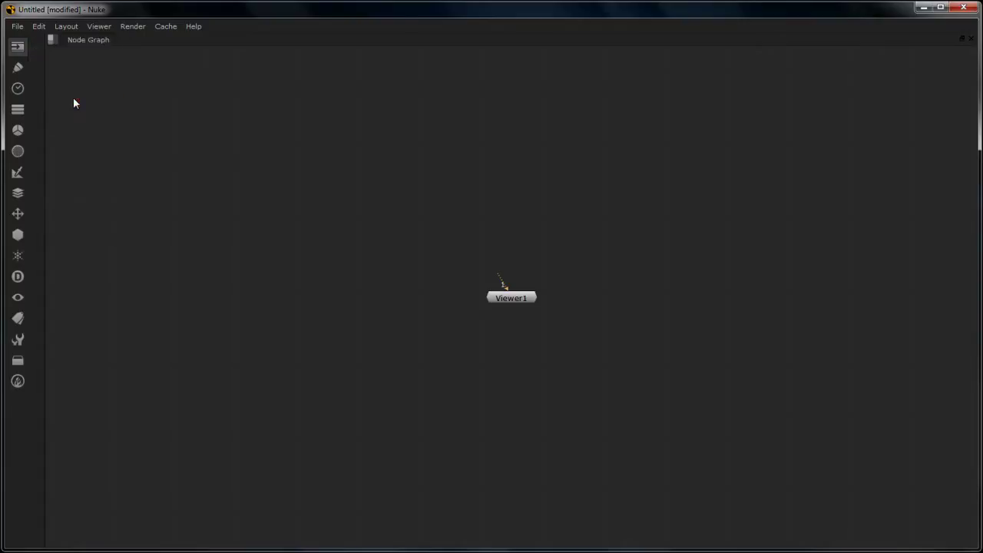
Add a Constant node above Viewer1 in the node graph and place its properties window beside the enlarged nodes
{"action": "left_click_drag", "start_coordinate": [272, 36], "coordinate": [791, 81]}
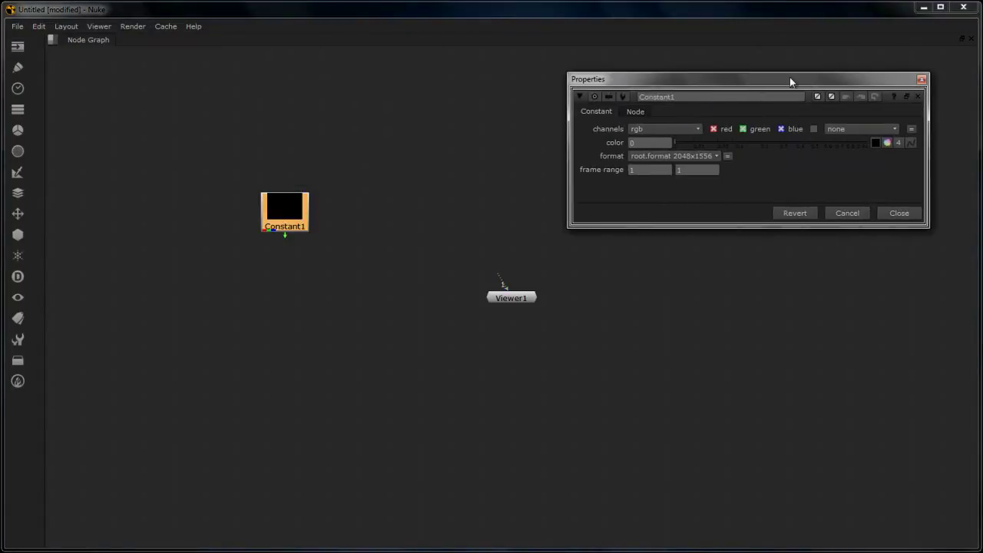
{"action": "left_click", "coordinate": [17, 46]}
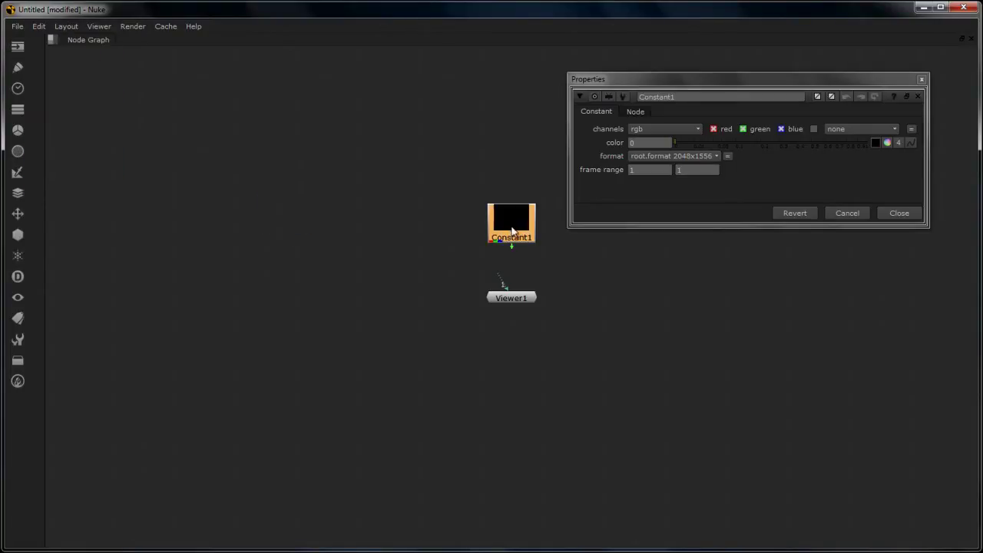
{"action": "scroll", "coordinate": [557, 239], "scroll_direction": "up", "scroll_amount": 3}
{"action": "scroll", "coordinate": [564, 244], "scroll_direction": "up", "scroll_amount": 4}
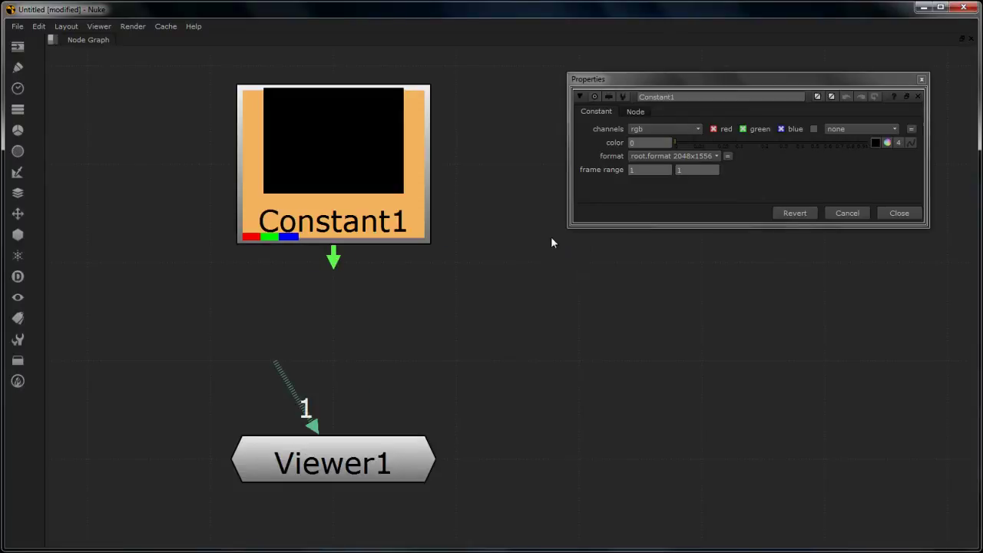
{"action": "left_click_drag", "start_coordinate": [809, 78], "coordinate": [696, 94]}
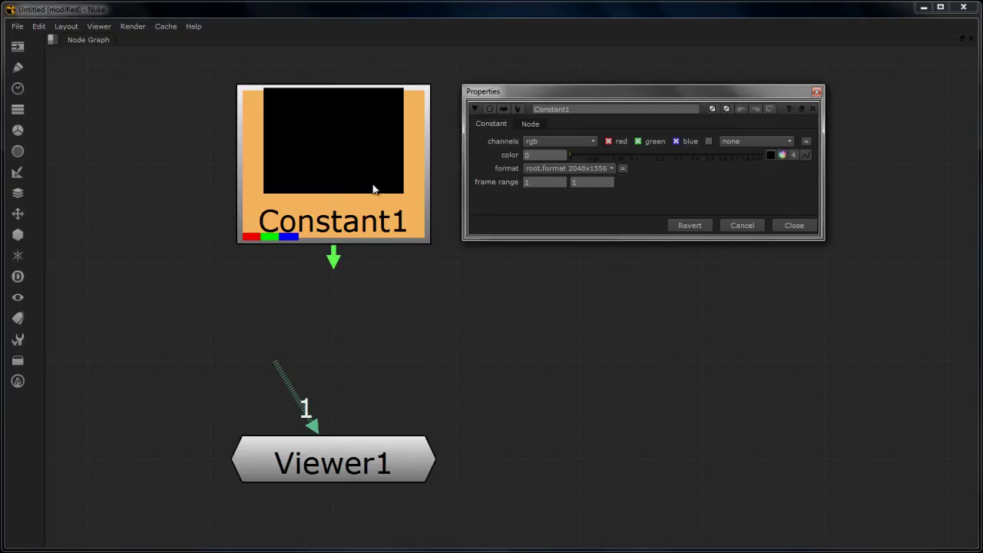
Connect Viewer1's input to the Constant node and place the viewer window next to the Constant's properties
{"action": "left_click", "coordinate": [540, 184]}
{"action": "left_click", "coordinate": [595, 185]}
{"action": "left_click", "coordinate": [703, 194]}
{"action": "left_click_drag", "start_coordinate": [278, 374], "coordinate": [366, 201]}
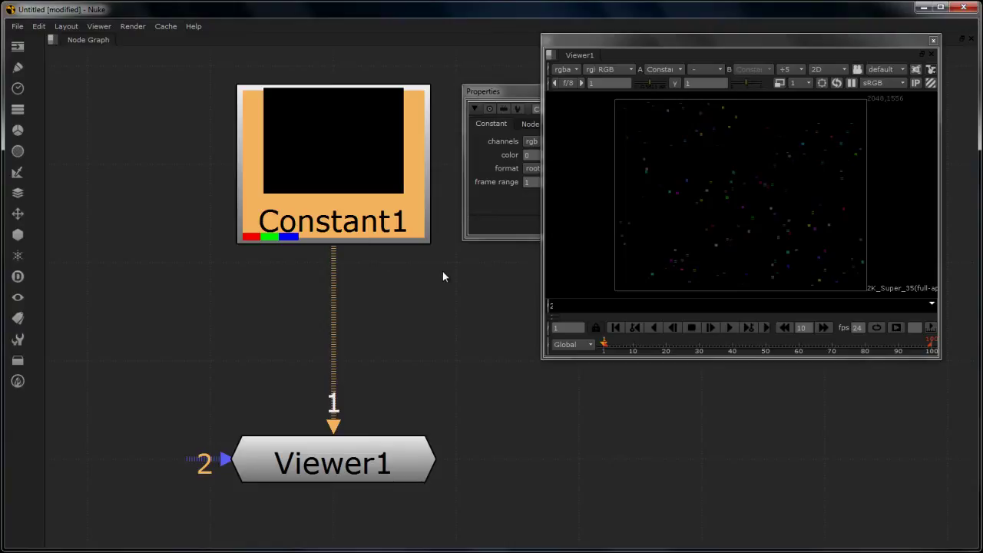
{"action": "left_click_drag", "start_coordinate": [724, 42], "coordinate": [242, 99]}
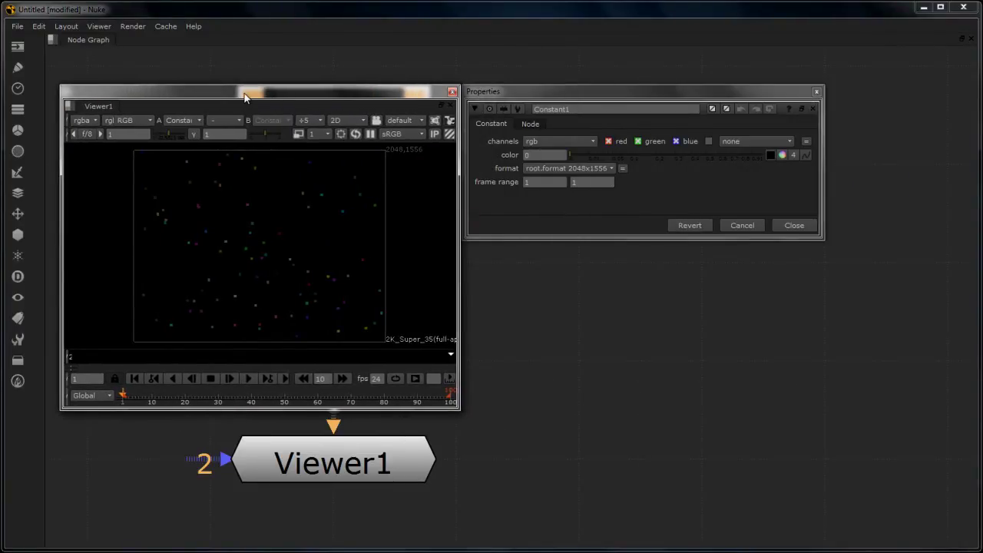
Open the Constant's color sliders, place their window below the properties and apply the yellow swatch
{"action": "left_click", "coordinate": [790, 193]}
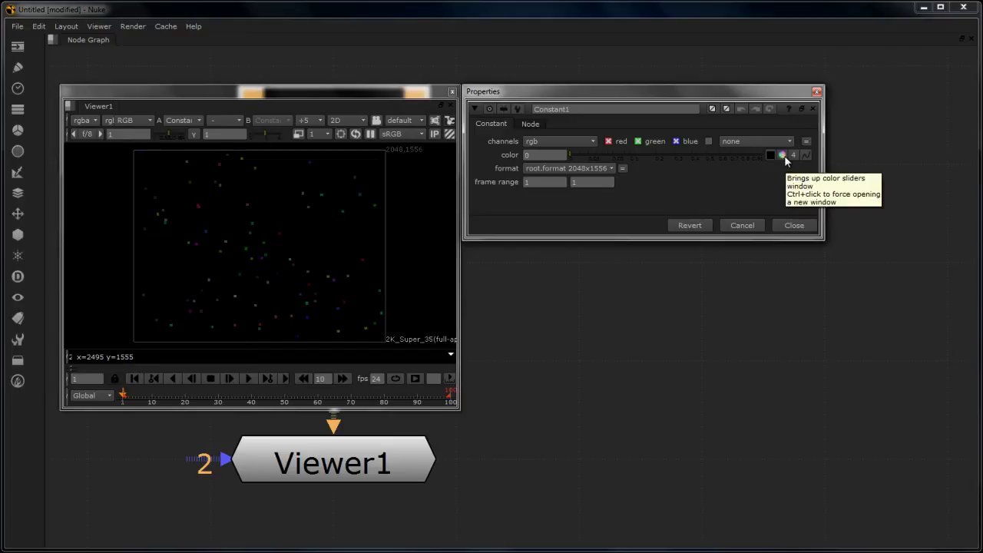
{"action": "left_click", "coordinate": [782, 155]}
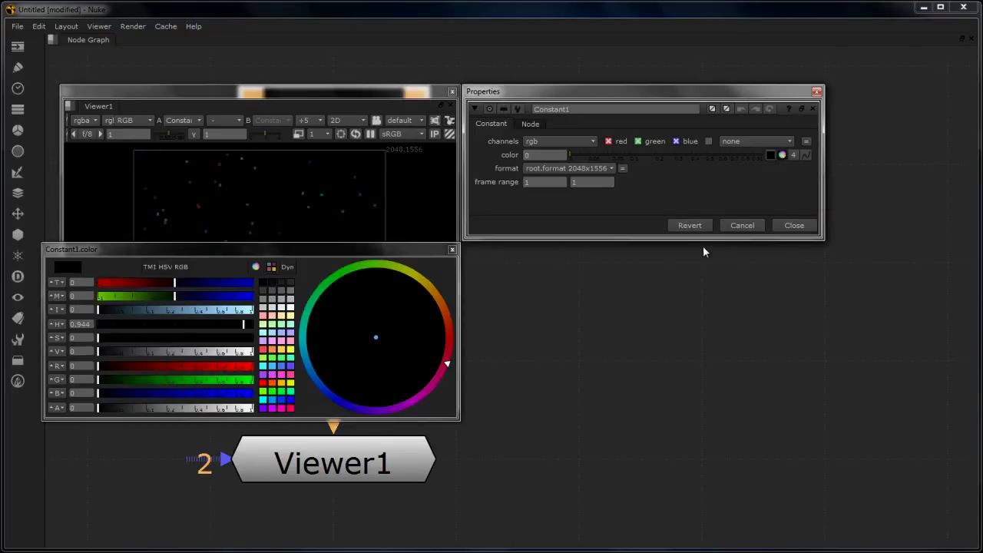
{"action": "left_click_drag", "start_coordinate": [278, 247], "coordinate": [716, 247]}
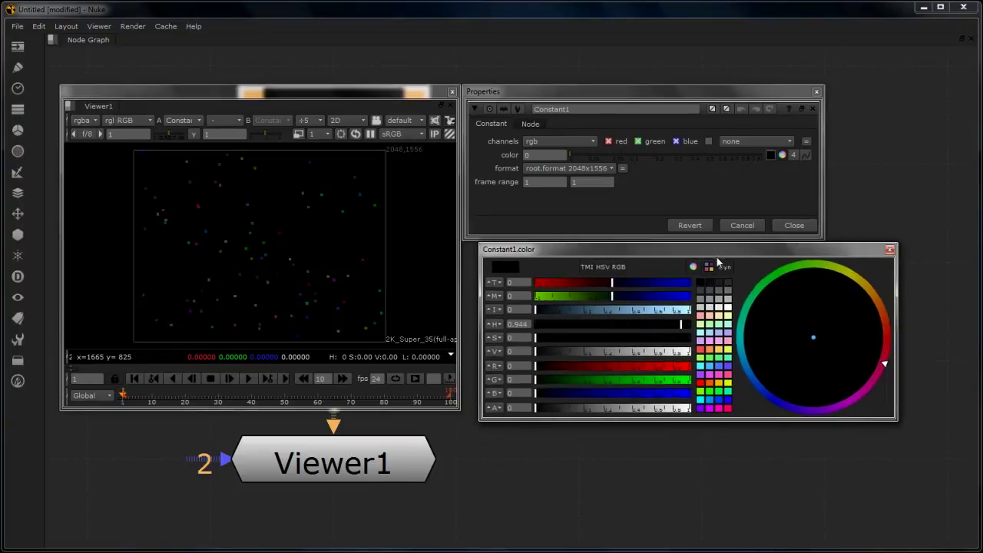
{"action": "left_click", "coordinate": [720, 383]}
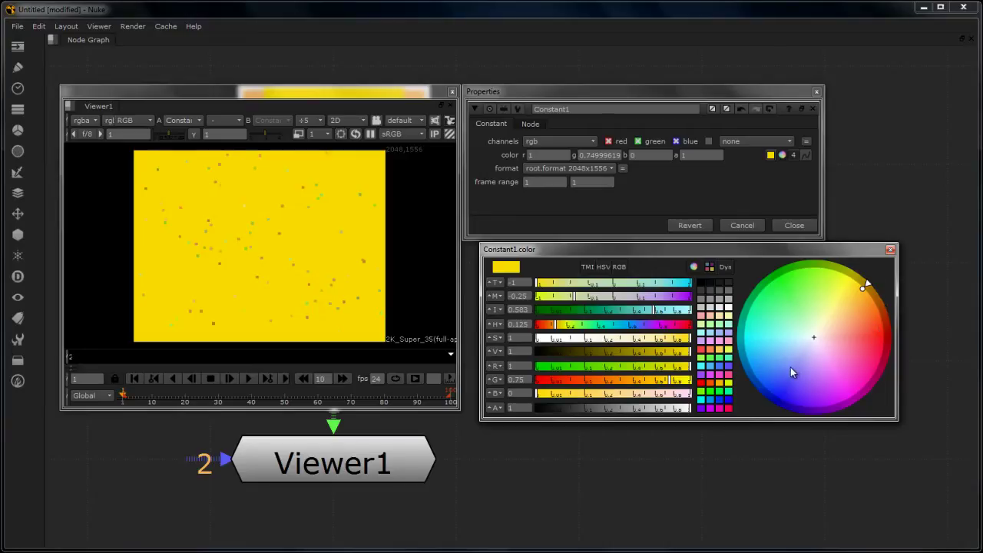
{"action": "left_click_drag", "start_coordinate": [727, 248], "coordinate": [711, 247]}
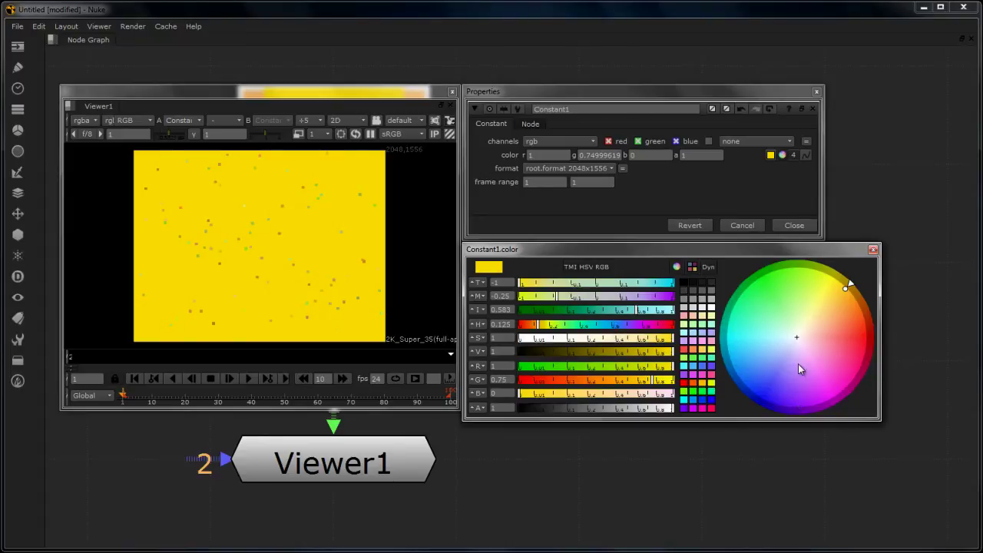
Try purple and blue hues on the color wheel, lower the value to 0.976 and settle on light violet
{"action": "mouse_move", "coordinate": [823, 298]}
{"action": "left_mouse_down"}
{"action": "mouse_move", "coordinate": [834, 317]}
{"action": "mouse_move", "coordinate": [773, 405]}
{"action": "mouse_move", "coordinate": [811, 268]}
{"action": "mouse_move", "coordinate": [753, 320]}
{"action": "mouse_move", "coordinate": [803, 340]}
{"action": "mouse_move", "coordinate": [829, 402]}
{"action": "mouse_move", "coordinate": [795, 405]}
{"action": "mouse_move", "coordinate": [785, 383]}
{"action": "mouse_move", "coordinate": [802, 380]}
{"action": "left_mouse_up"}
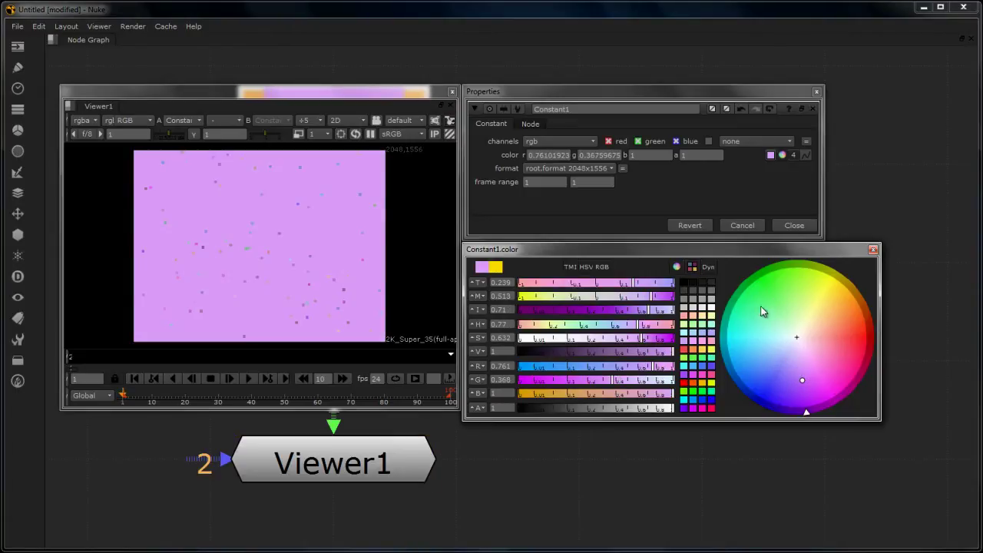
{"action": "mouse_move", "coordinate": [801, 381]}
{"action": "left_mouse_down"}
{"action": "mouse_move", "coordinate": [796, 340]}
{"action": "mouse_move", "coordinate": [796, 405]}
{"action": "mouse_move", "coordinate": [798, 386]}
{"action": "left_mouse_up"}
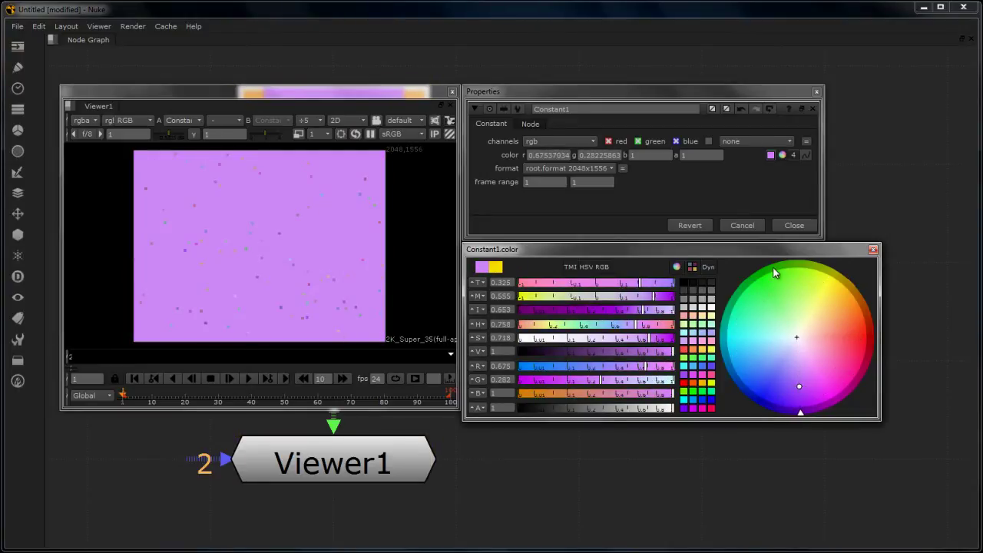
{"action": "mouse_move", "coordinate": [796, 352]}
{"action": "left_mouse_down", "text": "ctrl"}
{"action": "mouse_move", "coordinate": [629, 355]}
{"action": "mouse_move", "coordinate": [934, 350]}
{"action": "mouse_move", "coordinate": [721, 357]}
{"action": "mouse_move", "coordinate": [803, 365]}
{"action": "left_mouse_up", "text": "ctrl"}
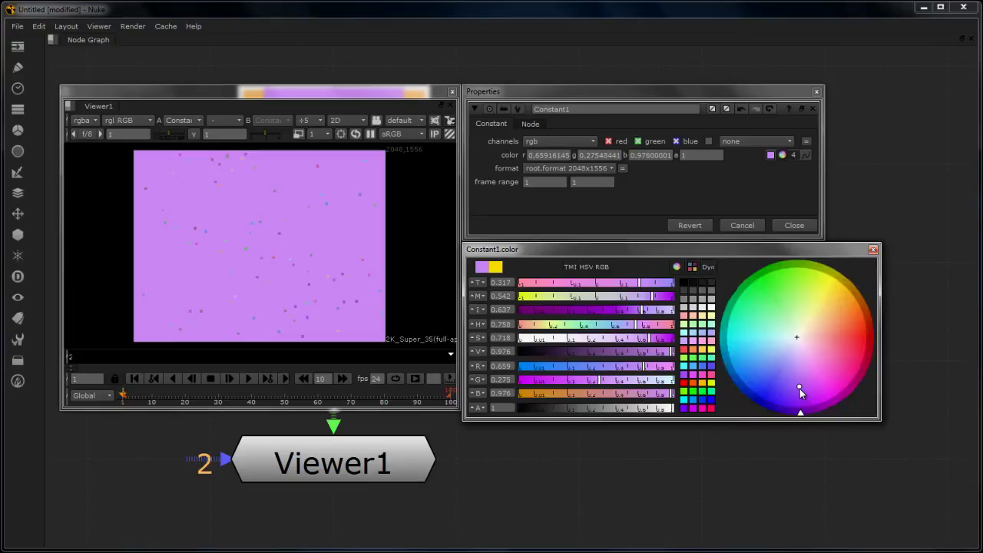
{"action": "left_click_drag", "start_coordinate": [806, 393], "coordinate": [772, 374]}
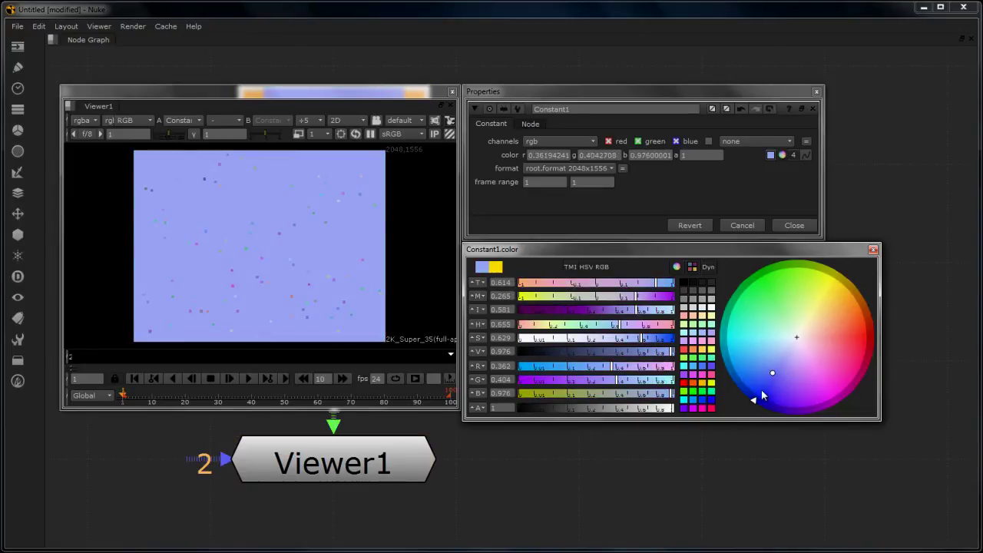
{"action": "mouse_move", "coordinate": [773, 371]}
{"action": "left_mouse_down"}
{"action": "mouse_move", "coordinate": [820, 349]}
{"action": "mouse_move", "coordinate": [770, 423]}
{"action": "mouse_move", "coordinate": [814, 353]}
{"action": "mouse_move", "coordinate": [789, 395]}
{"action": "mouse_move", "coordinate": [786, 371]}
{"action": "mouse_move", "coordinate": [794, 375]}
{"action": "mouse_move", "coordinate": [852, 328]}
{"action": "mouse_move", "coordinate": [815, 390]}
{"action": "mouse_move", "coordinate": [801, 375]}
{"action": "left_mouse_up"}
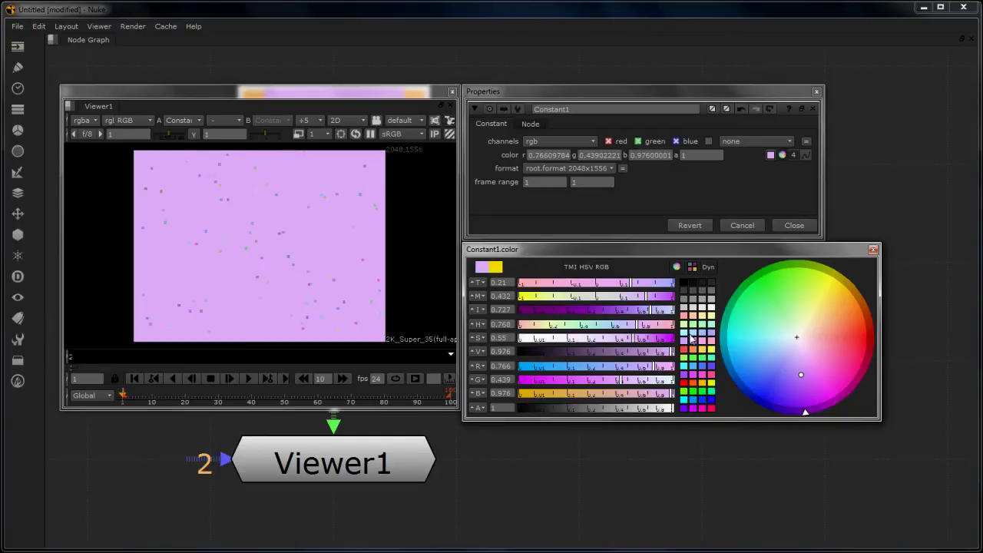
Set the Constant's color to golden yellow, about r 0.976, g 0.625, b 0.015, and close the color window
{"action": "left_click_drag", "start_coordinate": [625, 248], "coordinate": [625, 103]}
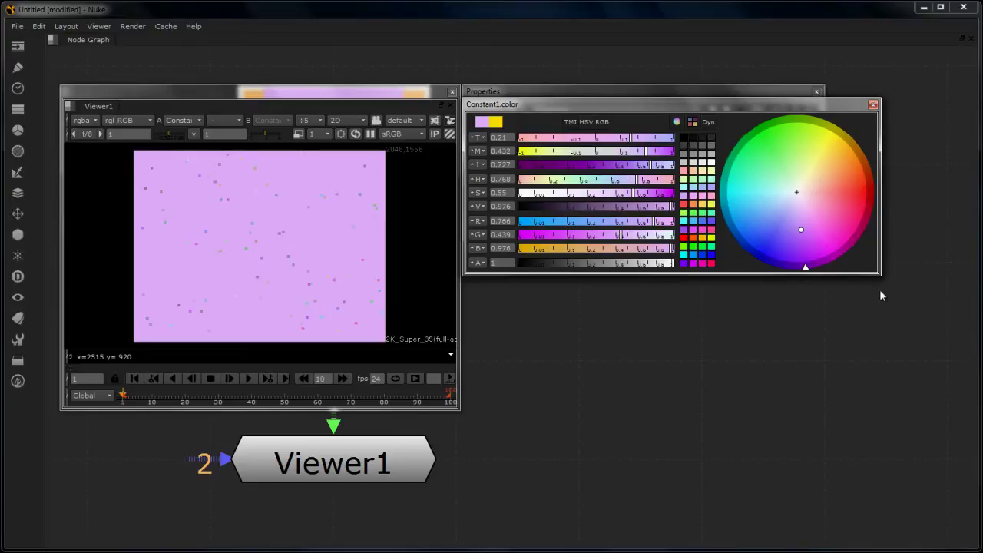
{"action": "left_click_drag", "start_coordinate": [881, 277], "coordinate": [868, 261]}
{"action": "left_click_drag", "start_coordinate": [769, 103], "coordinate": [706, 252]}
{"action": "mouse_move", "coordinate": [733, 362]}
{"action": "left_mouse_down"}
{"action": "mouse_move", "coordinate": [757, 393]}
{"action": "mouse_move", "coordinate": [745, 396]}
{"action": "mouse_move", "coordinate": [767, 304]}
{"action": "mouse_move", "coordinate": [764, 322]}
{"action": "mouse_move", "coordinate": [780, 311]}
{"action": "mouse_move", "coordinate": [767, 317]}
{"action": "mouse_move", "coordinate": [780, 311]}
{"action": "mouse_move", "coordinate": [777, 290]}
{"action": "left_mouse_up"}
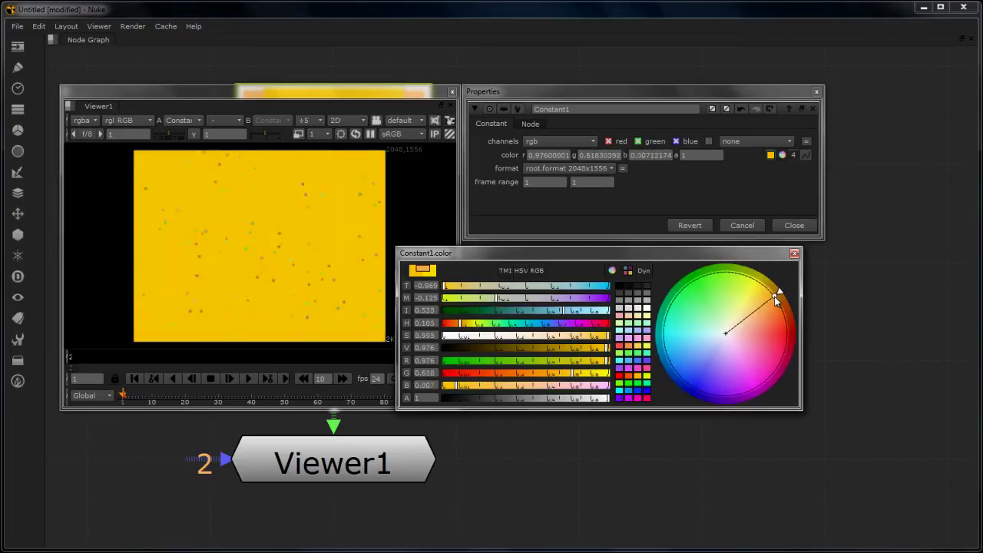
{"action": "left_click", "coordinate": [794, 253]}
{"action": "left_click_drag", "start_coordinate": [565, 91], "coordinate": [607, 92]}
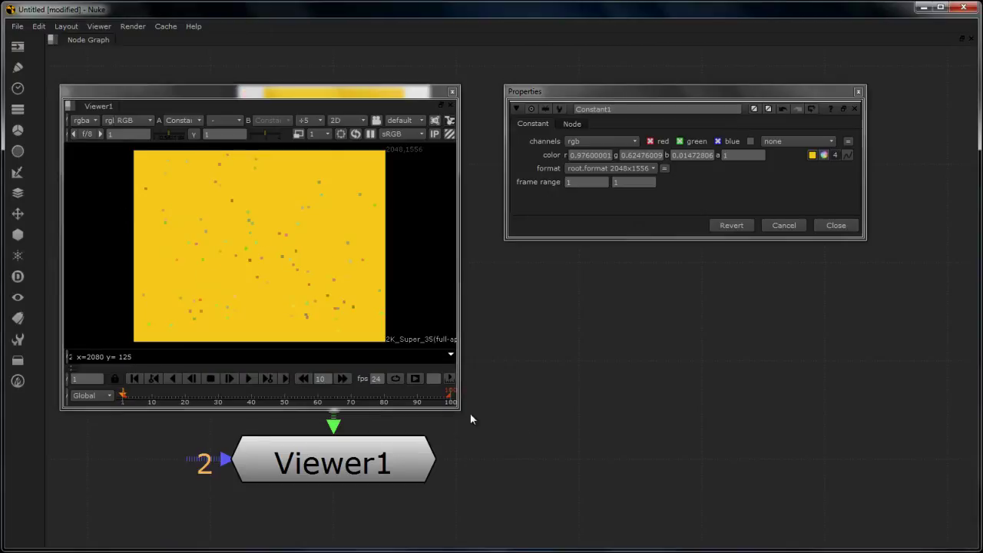
Enlarge the viewer and examine the image's red, green, blue and alpha channels one by one, ending on RGB
{"action": "left_click_drag", "start_coordinate": [456, 410], "coordinate": [726, 482]}
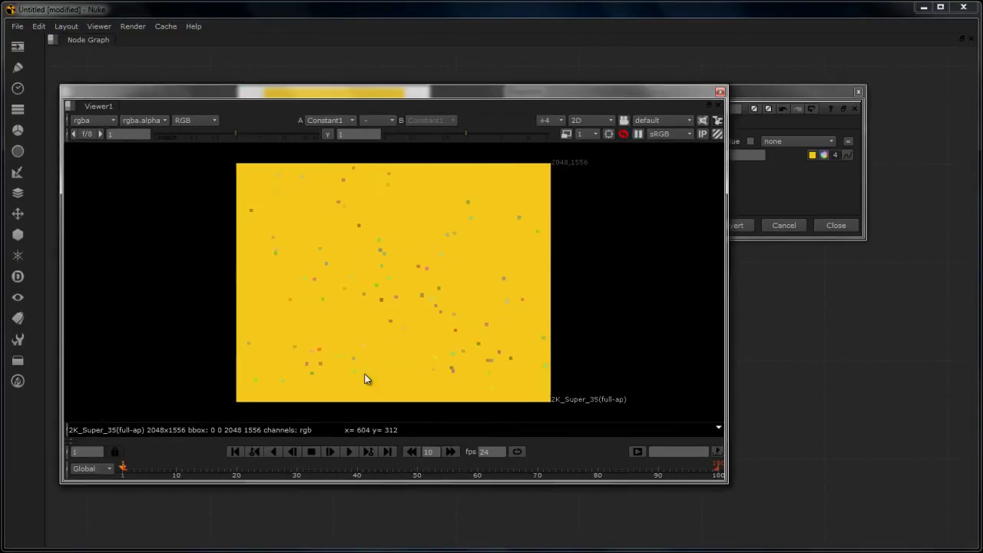
{"action": "left_click", "coordinate": [183, 121]}
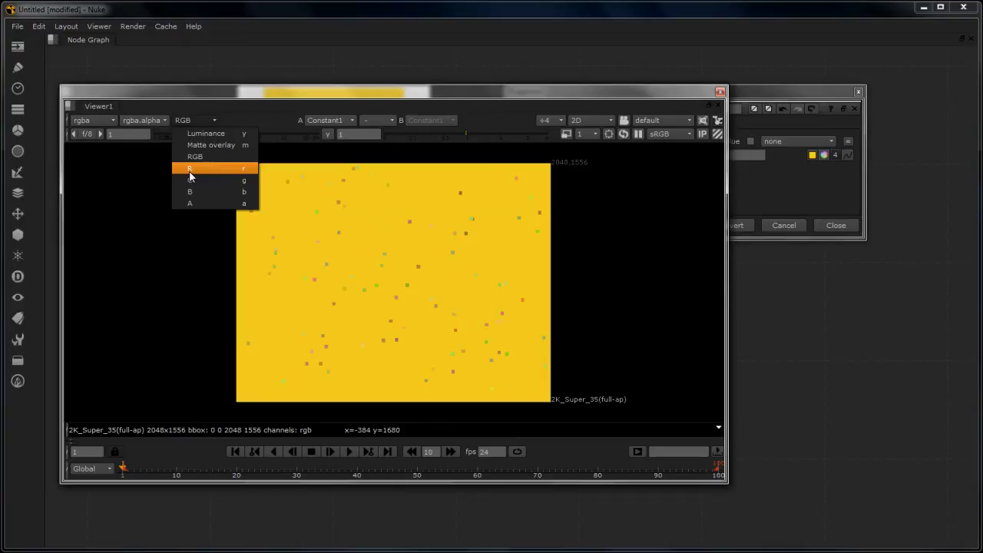
{"action": "left_click", "coordinate": [189, 171]}
{"action": "left_click", "coordinate": [193, 120]}
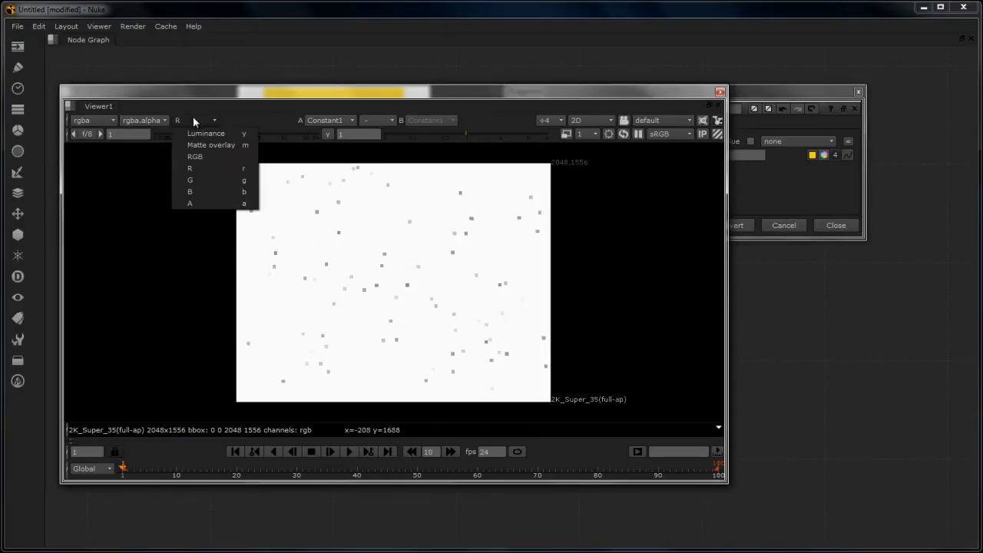
{"action": "left_click", "coordinate": [188, 181]}
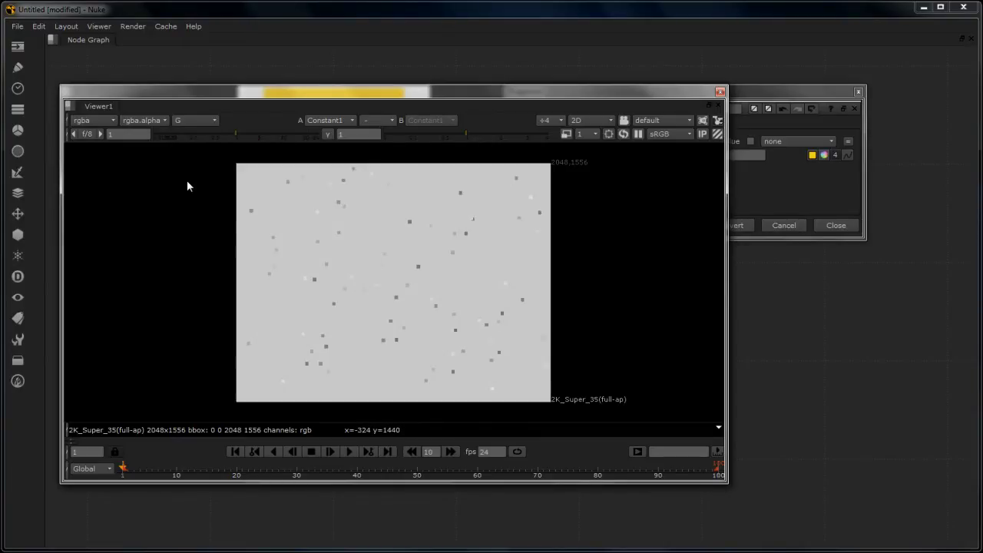
{"action": "left_click", "coordinate": [186, 119]}
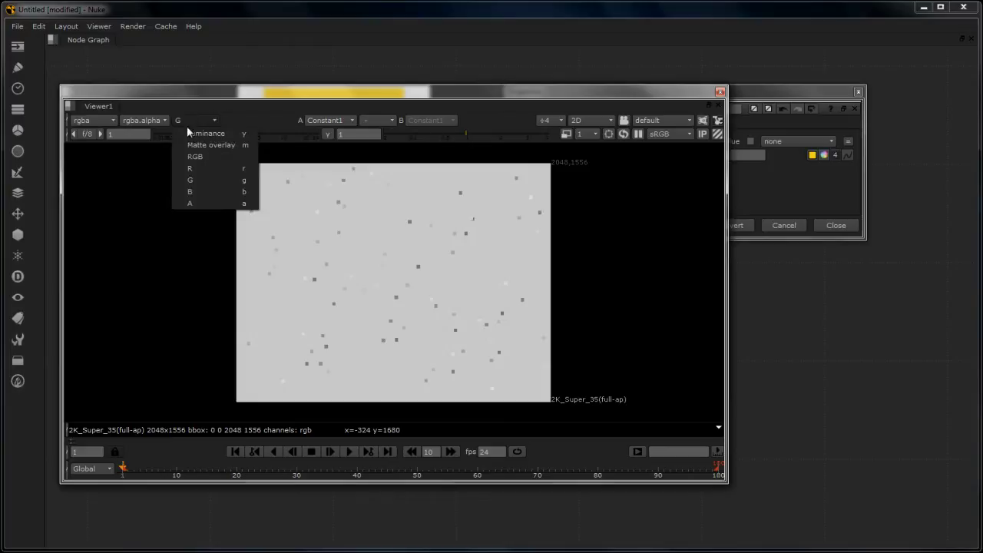
{"action": "left_click", "coordinate": [193, 193]}
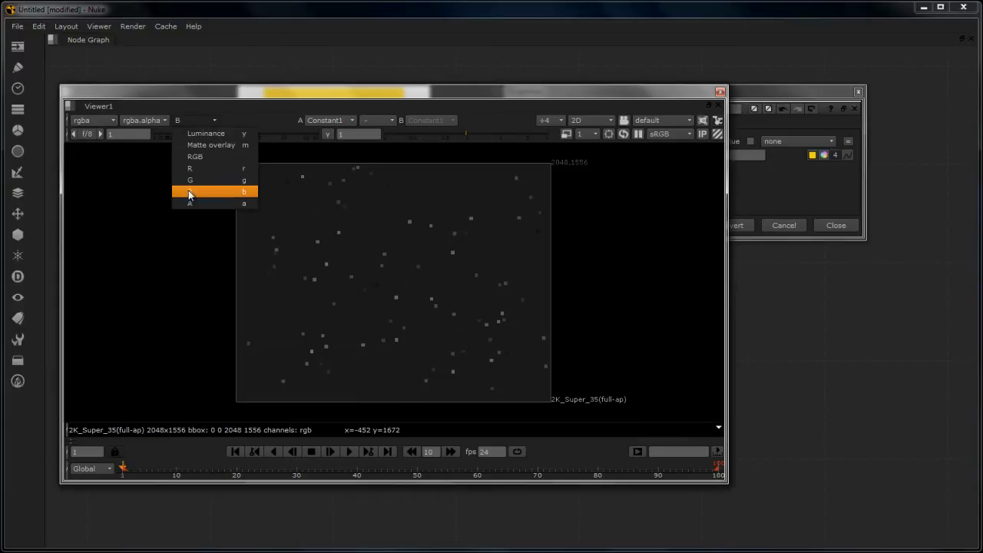
{"action": "left_click", "coordinate": [191, 203]}
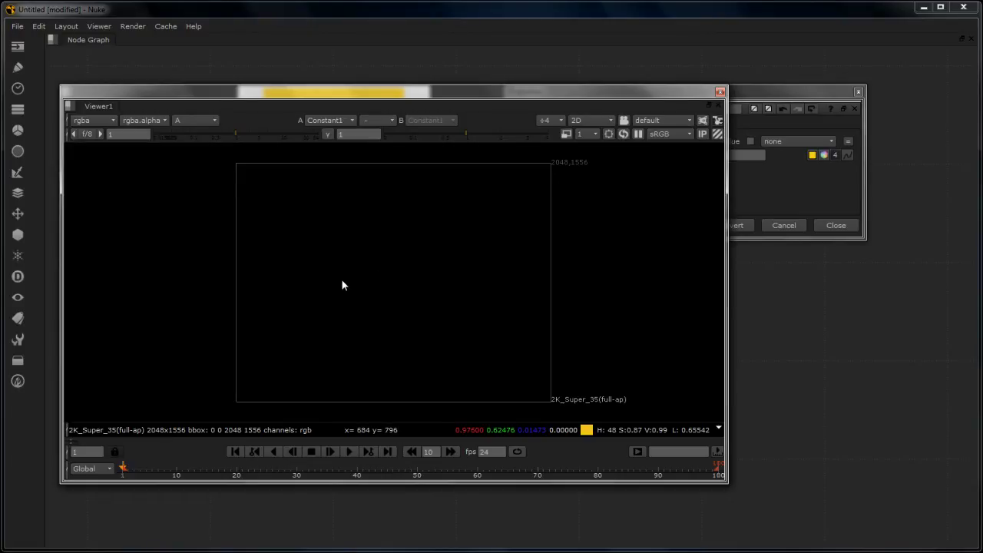
{"action": "left_click", "coordinate": [181, 120]}
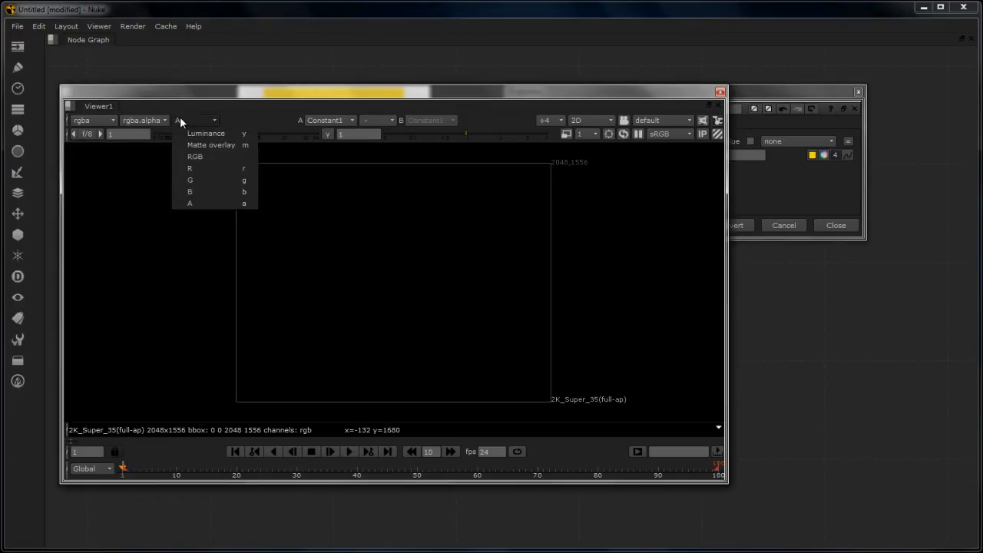
{"action": "left_click", "coordinate": [193, 157]}
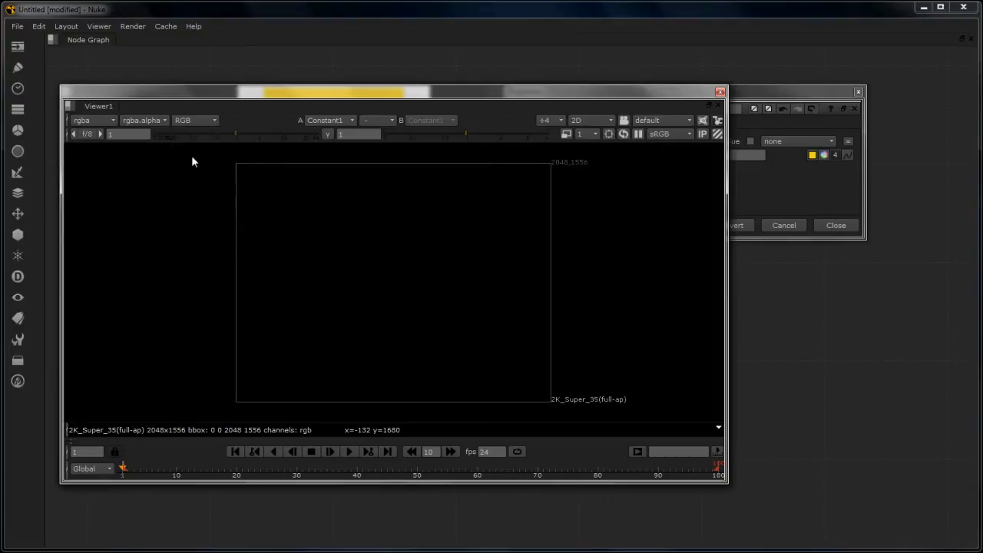
Narrow the viewer window and collapse its playback controls and timeline
{"action": "left_click_drag", "start_coordinate": [730, 483], "coordinate": [392, 488]}
{"action": "left_click", "coordinate": [602, 237]}
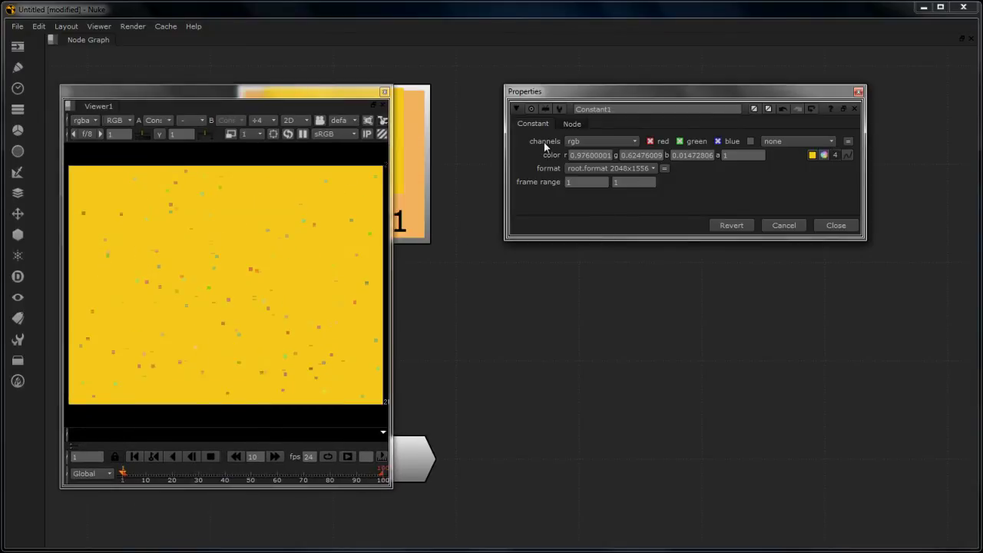
{"action": "left_click_drag", "start_coordinate": [661, 90], "coordinate": [620, 168]}
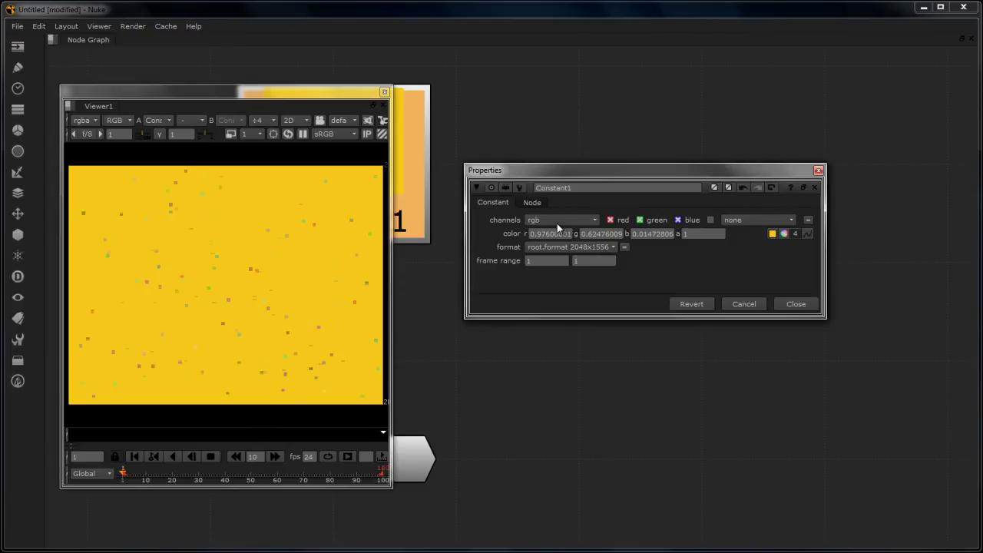
{"action": "left_click", "coordinate": [70, 459]}
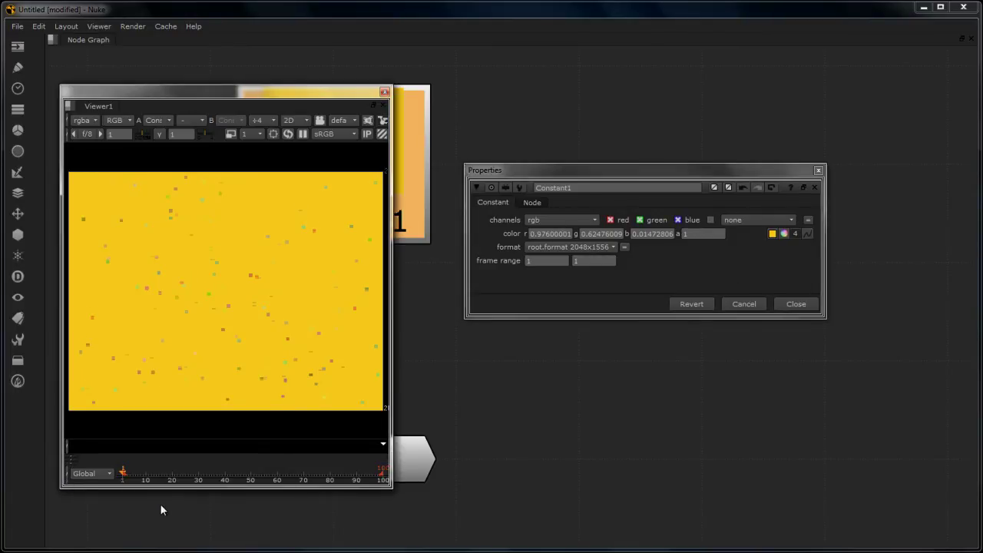
{"action": "left_click", "coordinate": [69, 472]}
{"action": "mouse_move", "coordinate": [102, 388]}
{"action": "left_mouse_down"}
{"action": "mouse_move", "coordinate": [94, 410]}
{"action": "mouse_move", "coordinate": [101, 401]}
{"action": "left_mouse_up"}
Arrange the viewer below the Constant's properties window so both nodes in the graph are uncovered
{"action": "left_click_drag", "start_coordinate": [119, 92], "coordinate": [674, 217]}
{"action": "left_click_drag", "start_coordinate": [589, 167], "coordinate": [611, 60]}
{"action": "left_click", "coordinate": [418, 260]}
{"action": "left_click", "coordinate": [294, 218]}
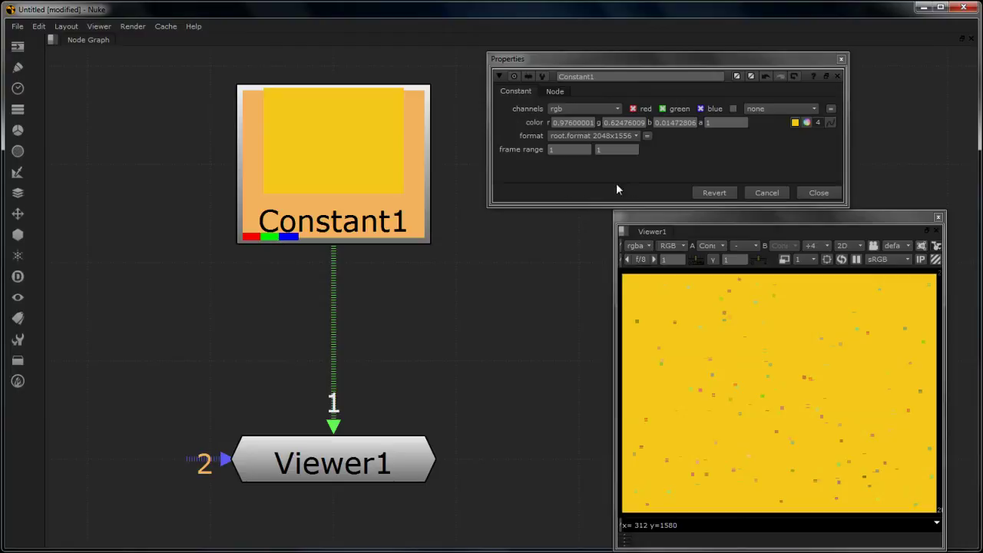
Turn off the blue and green channels of the Constant node so only red is output
{"action": "left_click", "coordinate": [669, 184]}
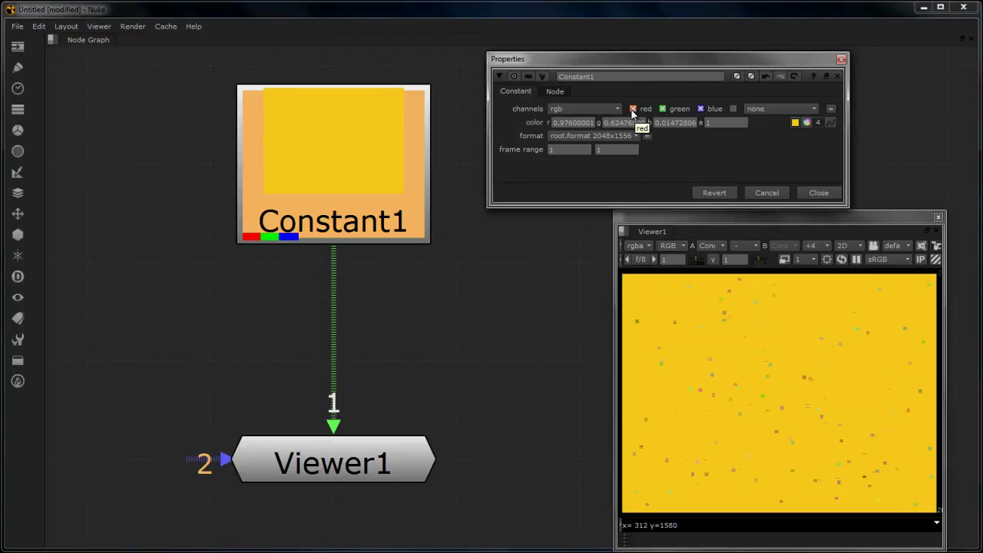
{"action": "left_click", "coordinate": [700, 109]}
{"action": "left_click", "coordinate": [700, 109]}
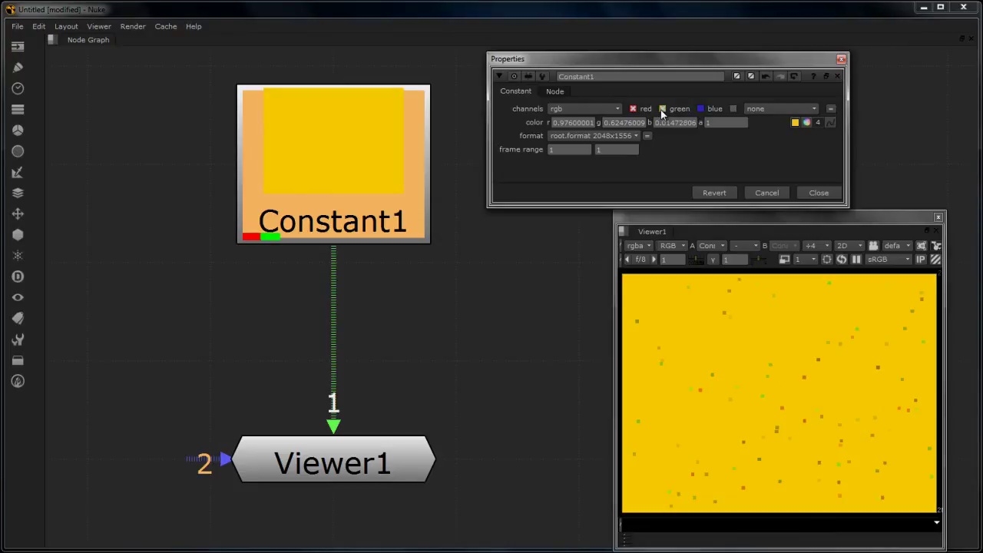
{"action": "left_click", "coordinate": [661, 109]}
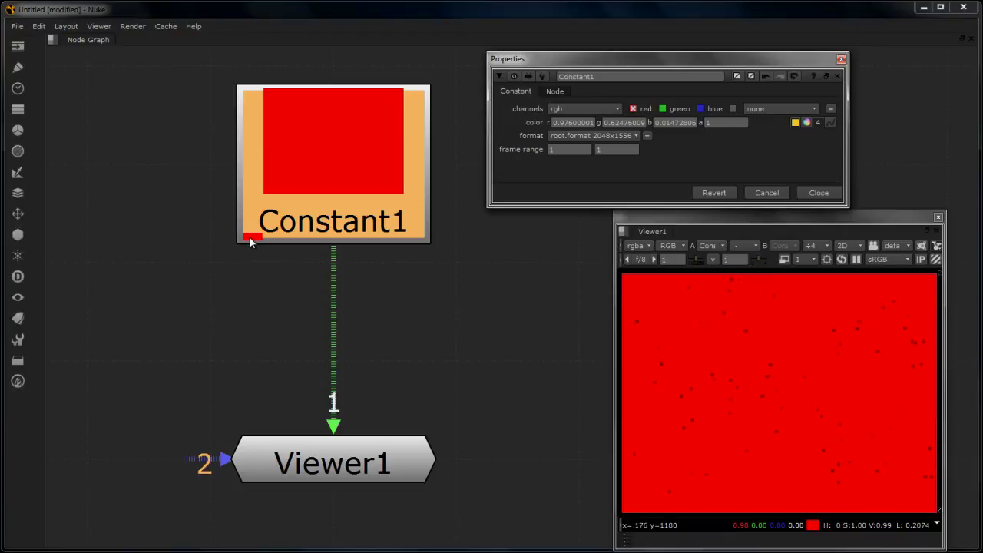
Turn off the Constant's remaining red channel, move its node closer to Viewer1 and widen the viewer to show the channel information
{"action": "left_click", "coordinate": [632, 108]}
{"action": "left_click_drag", "start_coordinate": [321, 179], "coordinate": [327, 234]}
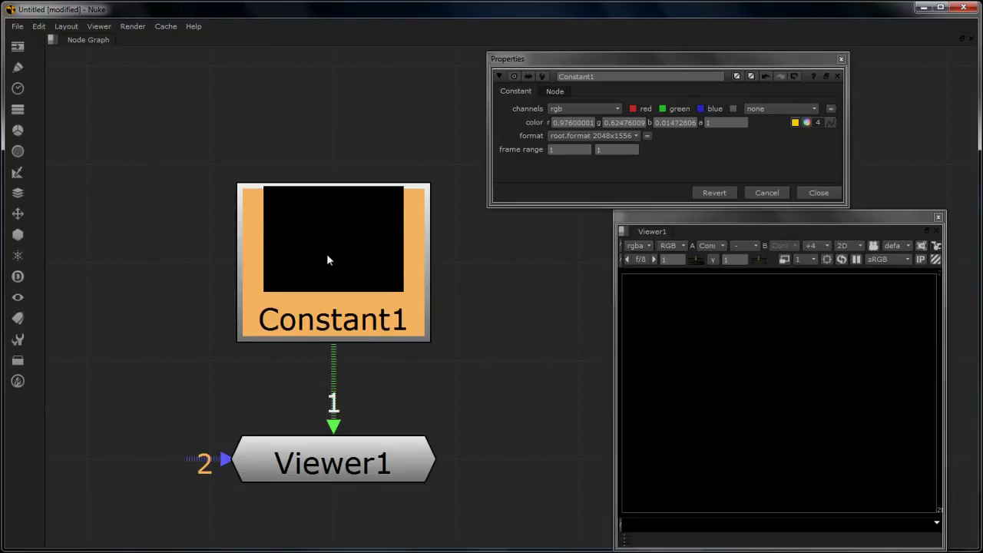
{"action": "left_click", "coordinate": [856, 415]}
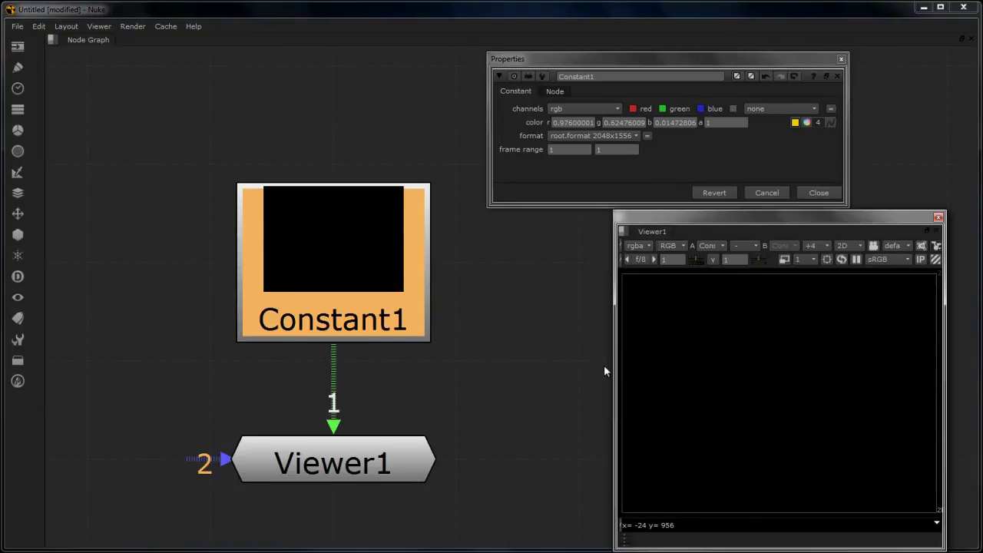
{"action": "left_click_drag", "start_coordinate": [616, 365], "coordinate": [236, 362]}
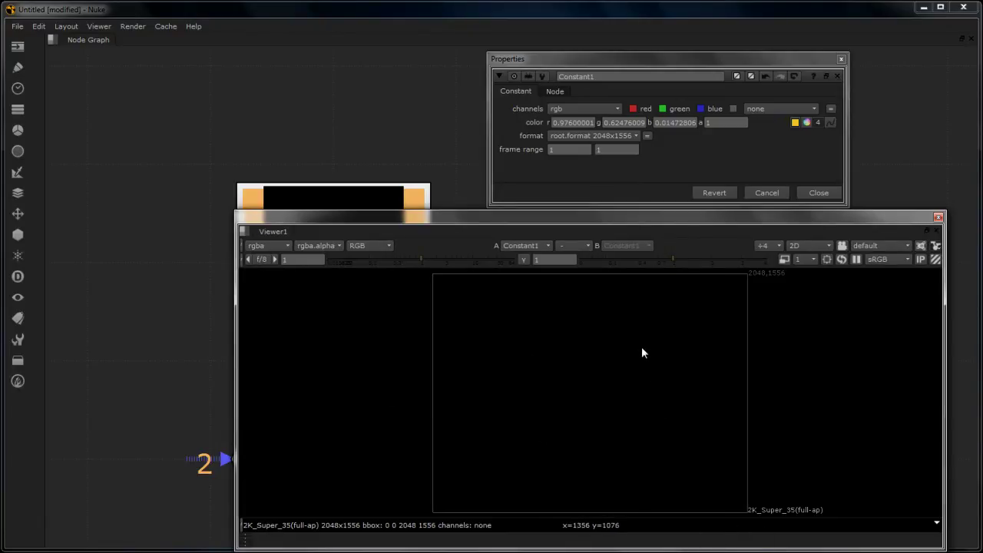
Turn the Constant's red and green channels back on, and narrow and reposition the viewer so both nodes are uncovered
{"action": "left_click", "coordinate": [633, 109]}
{"action": "left_click", "coordinate": [662, 109]}
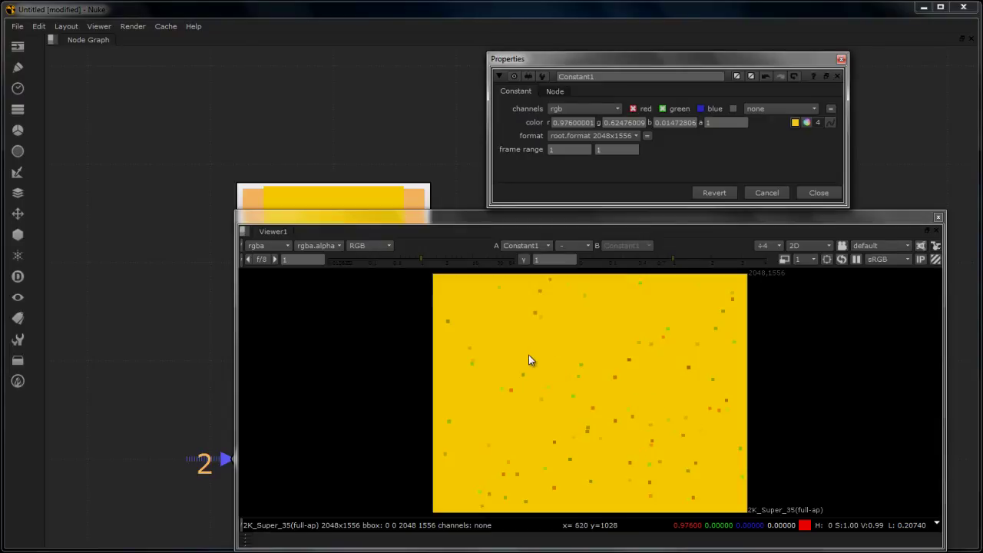
{"action": "left_click_drag", "start_coordinate": [393, 216], "coordinate": [511, 172]}
{"action": "left_click", "coordinate": [370, 215]}
{"action": "left_click", "coordinate": [380, 252]}
{"action": "left_click_drag", "start_coordinate": [739, 199], "coordinate": [728, 230]}
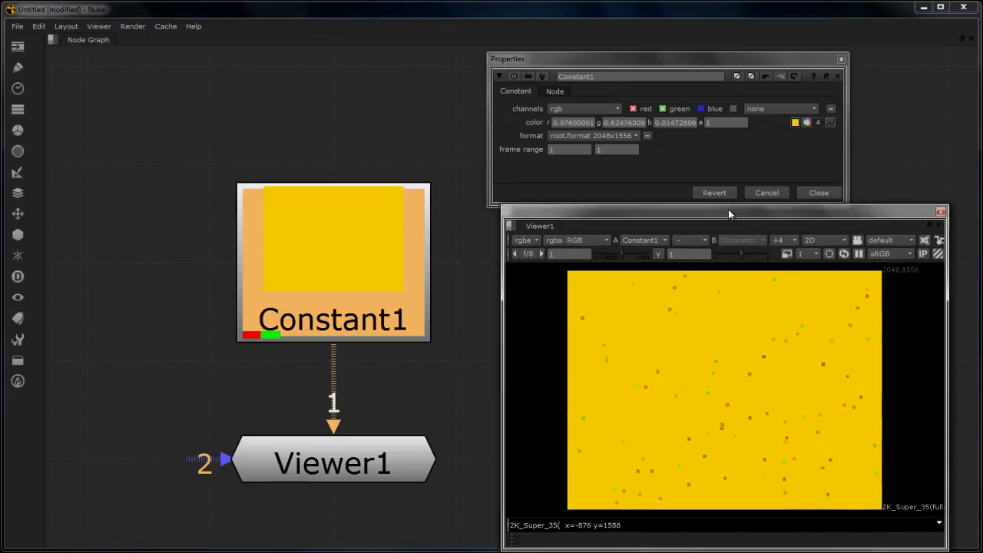
Turn the Constant's blue channel back on and look through the choices for its additional channel without changing it
{"action": "left_click", "coordinate": [700, 108]}
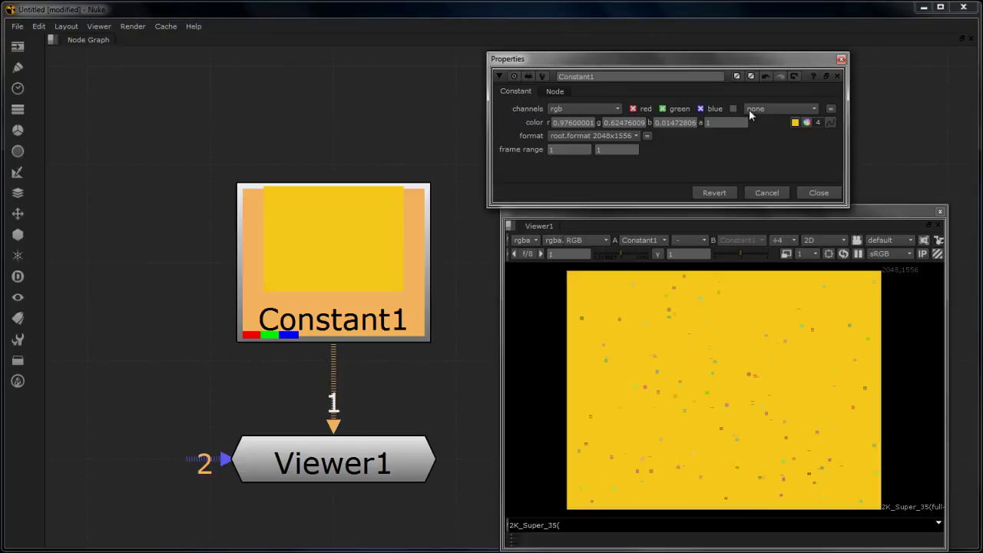
{"action": "left_click", "coordinate": [792, 113]}
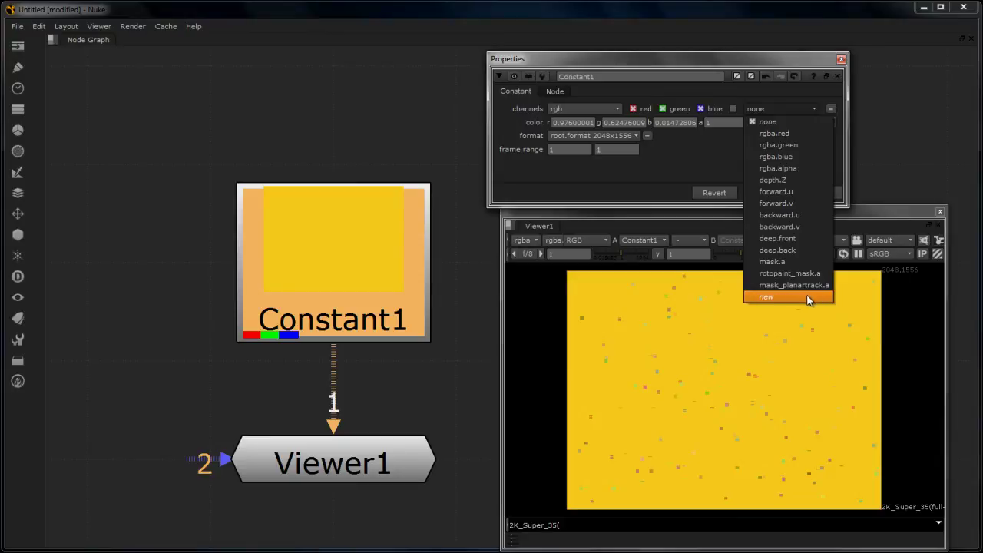
{"action": "left_click", "coordinate": [707, 155]}
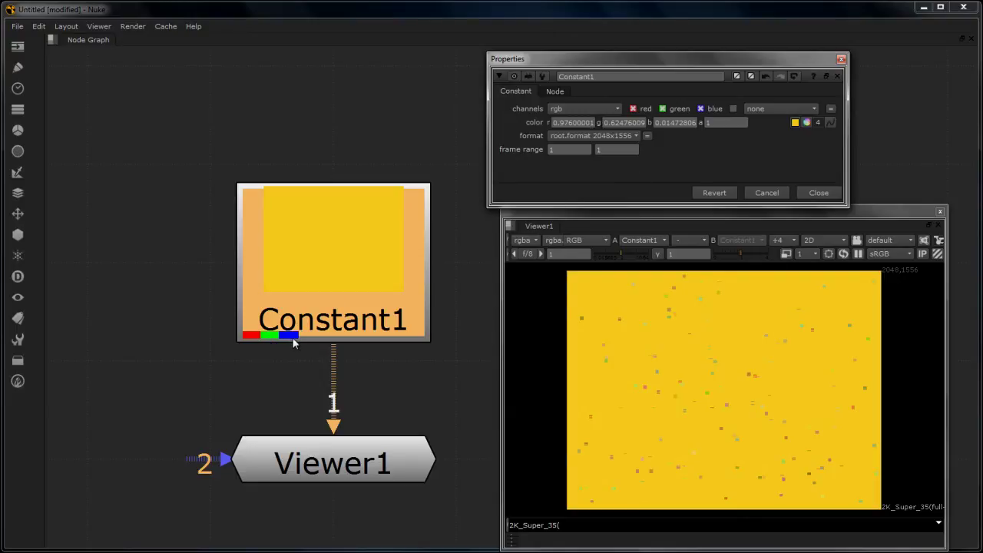
Set the Constant's output layer to none and its additional channel to rgba.red
{"action": "left_click", "coordinate": [578, 110]}
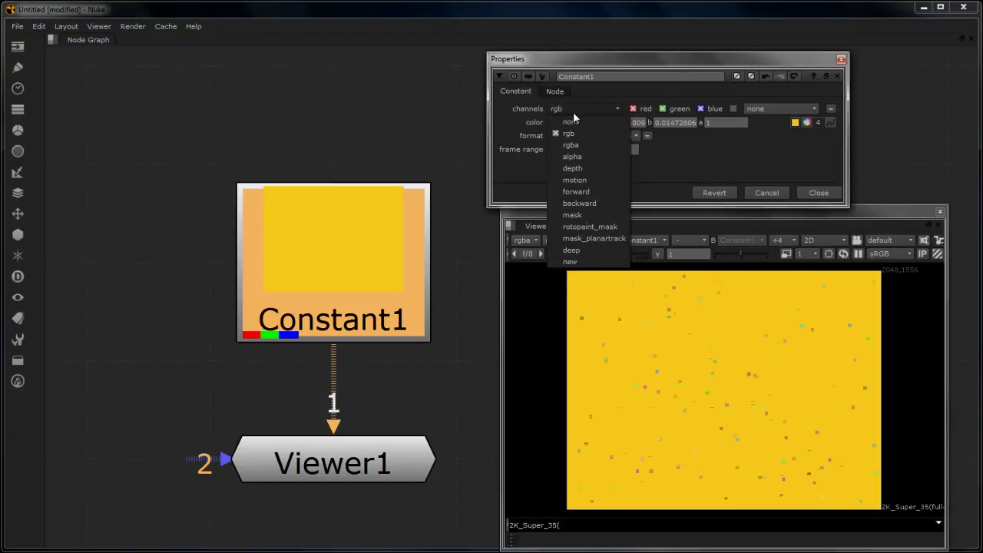
{"action": "left_click", "coordinate": [572, 121]}
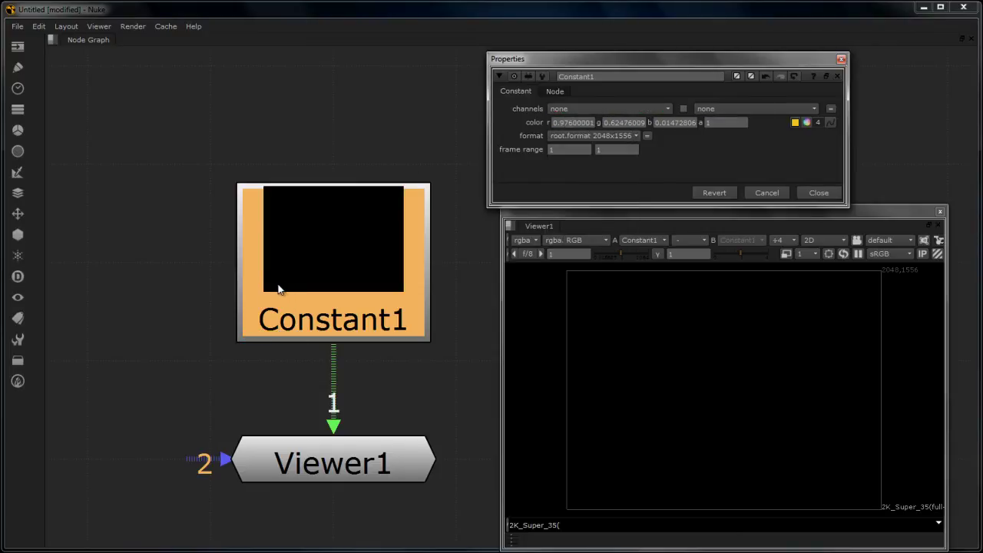
{"action": "left_click", "coordinate": [810, 110]}
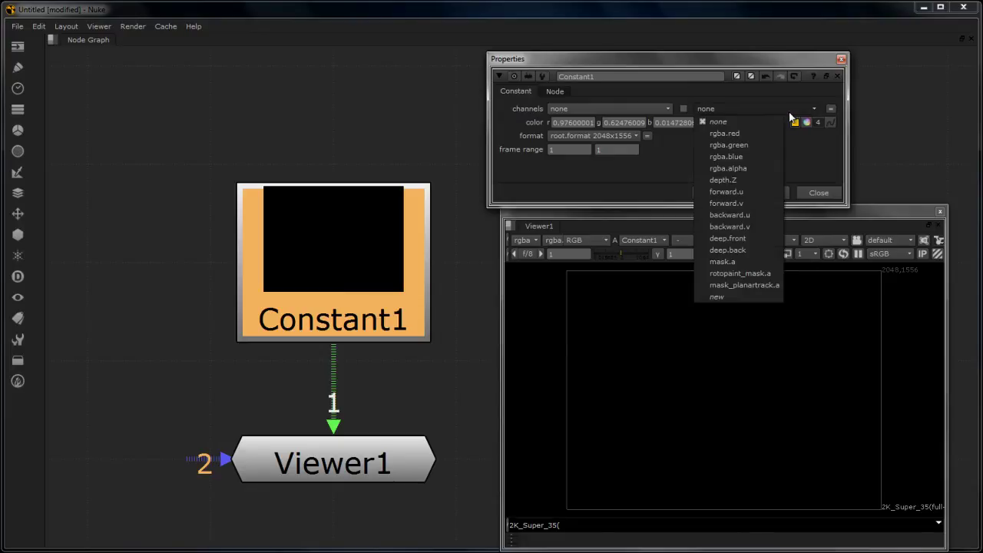
{"action": "left_click", "coordinate": [732, 133]}
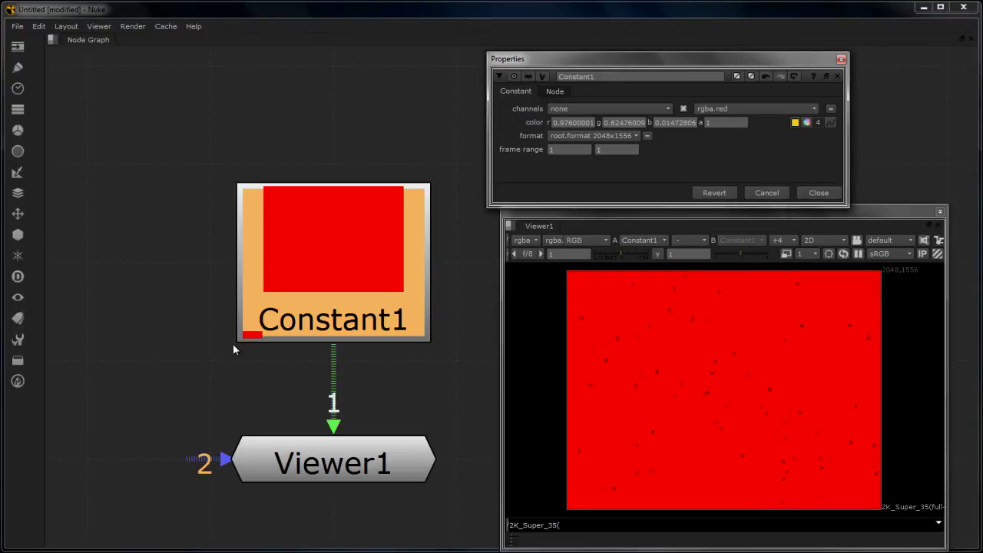
Switch the Constant's additional channel through rgba.green and rgba.blue, ending on rgba.alpha
{"action": "left_click", "coordinate": [771, 109]}
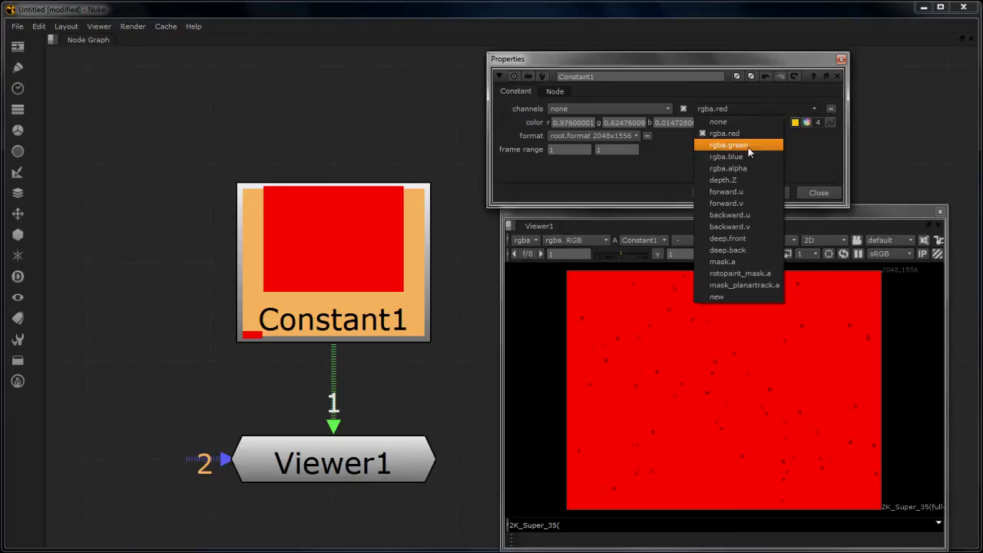
{"action": "left_click", "coordinate": [737, 150]}
{"action": "left_click", "coordinate": [740, 111]}
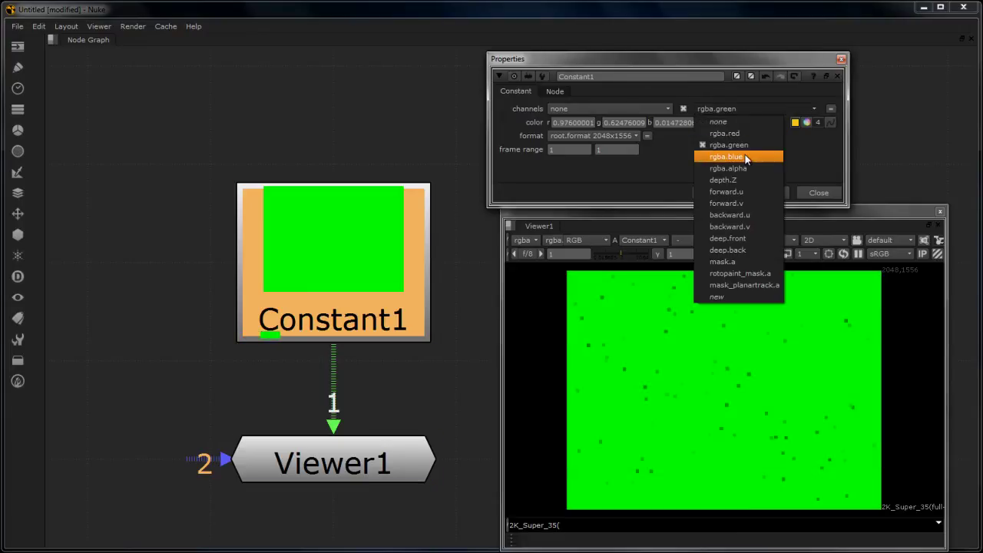
{"action": "left_click", "coordinate": [743, 156]}
{"action": "left_click", "coordinate": [737, 112]}
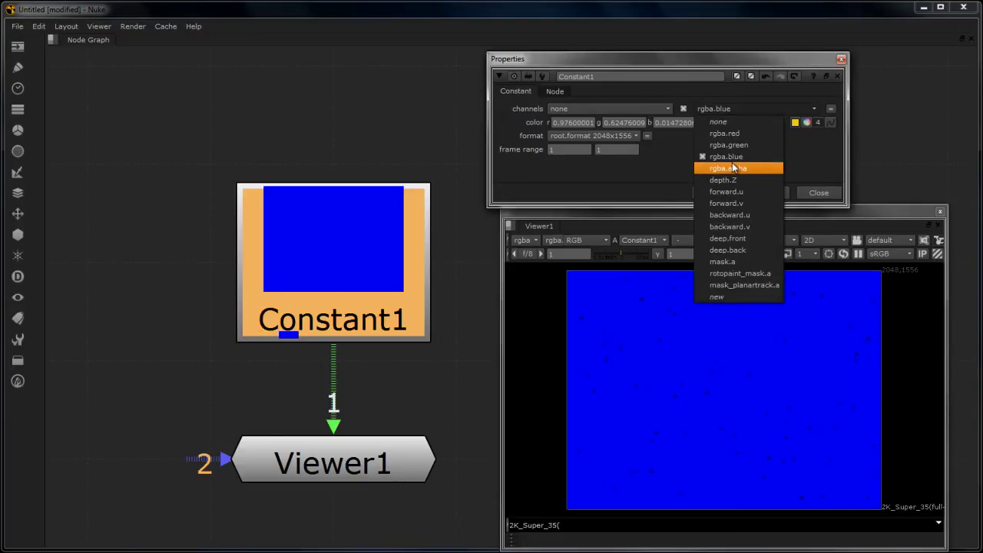
{"action": "left_click", "coordinate": [741, 186]}
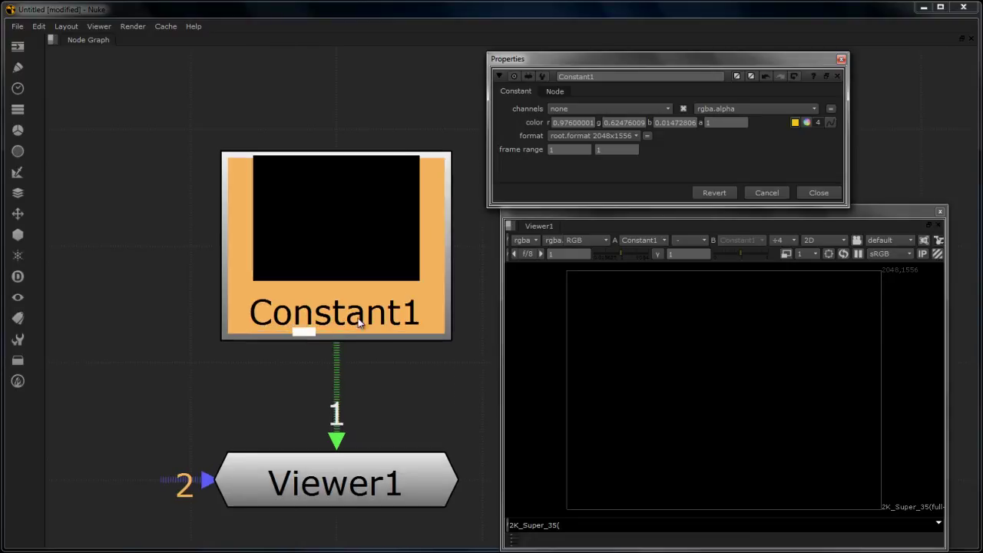
Switch the Constant's additional channel through depth.Z and forward.u to forward.v, with its node's channel indicator in close view
{"action": "scroll", "coordinate": [341, 334], "scroll_direction": "up", "scroll_amount": 4}
{"action": "scroll", "coordinate": [370, 254], "scroll_direction": "down", "scroll_amount": 1}
{"action": "middle_click_drag", "start_coordinate": [380, 269], "coordinate": [340, 266]}
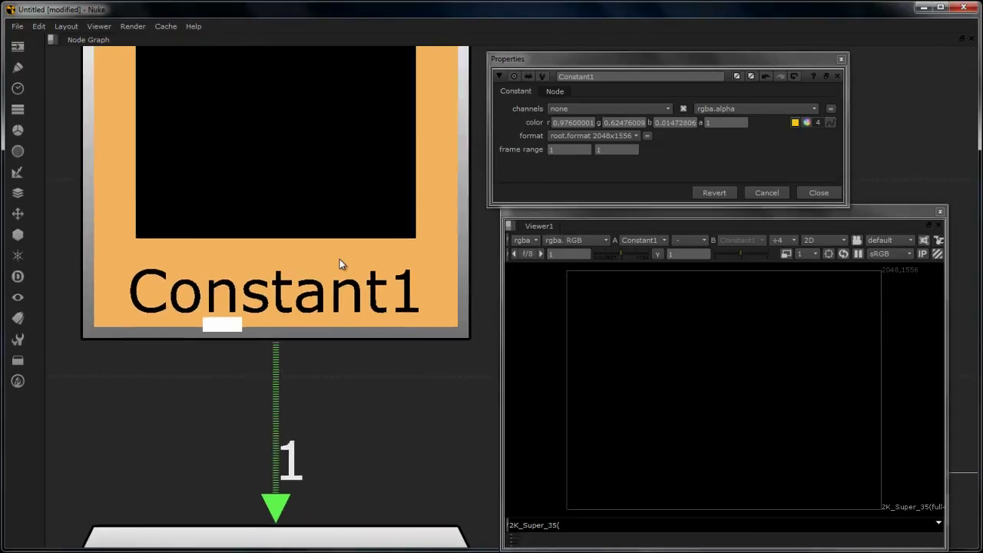
{"action": "left_click", "coordinate": [737, 108]}
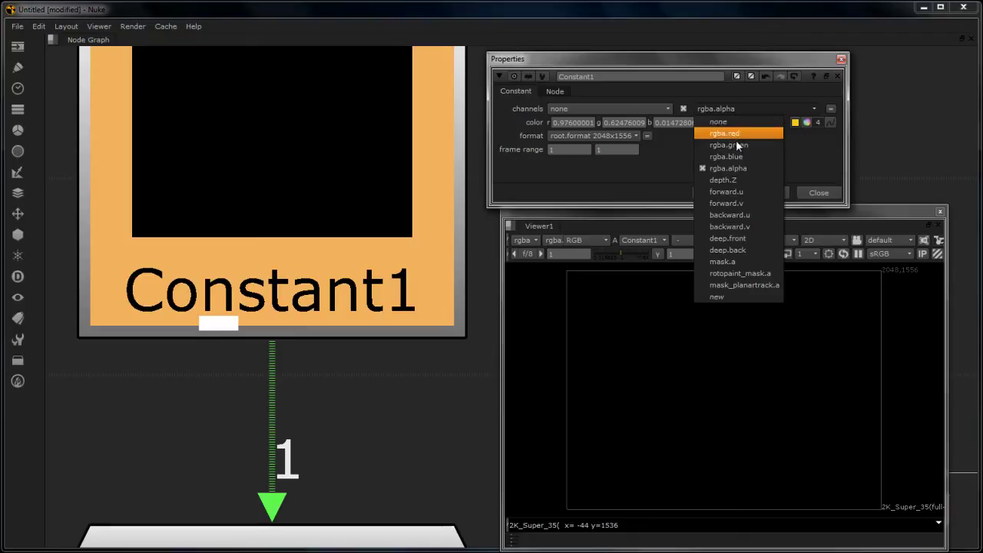
{"action": "left_click", "coordinate": [734, 181]}
{"action": "left_click", "coordinate": [737, 108]}
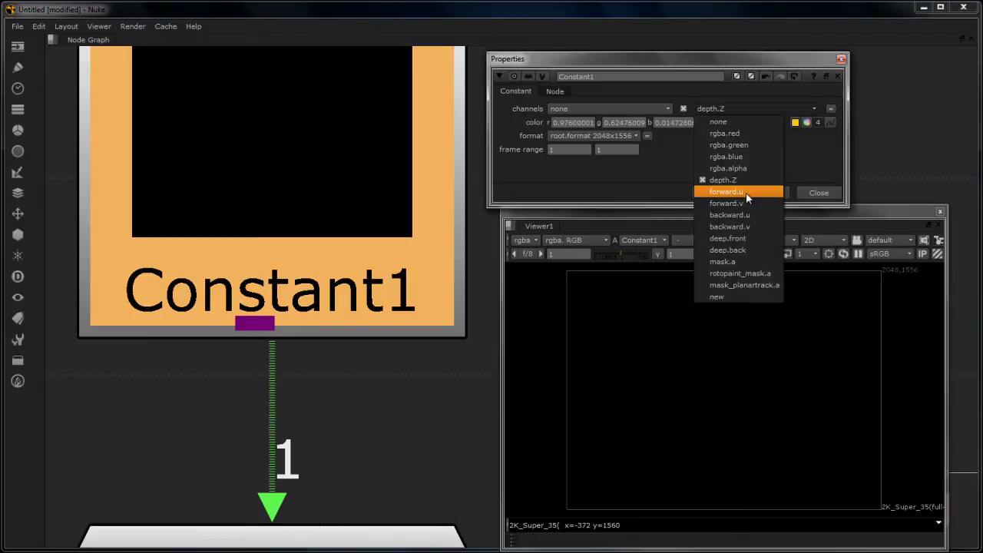
{"action": "left_click", "coordinate": [745, 193]}
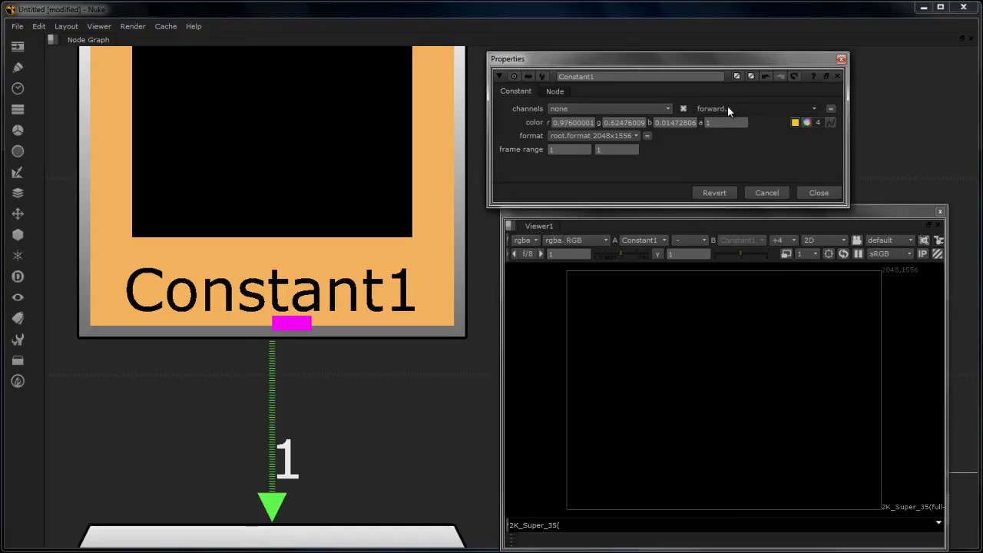
{"action": "left_click", "coordinate": [732, 108]}
{"action": "left_click", "coordinate": [728, 204]}
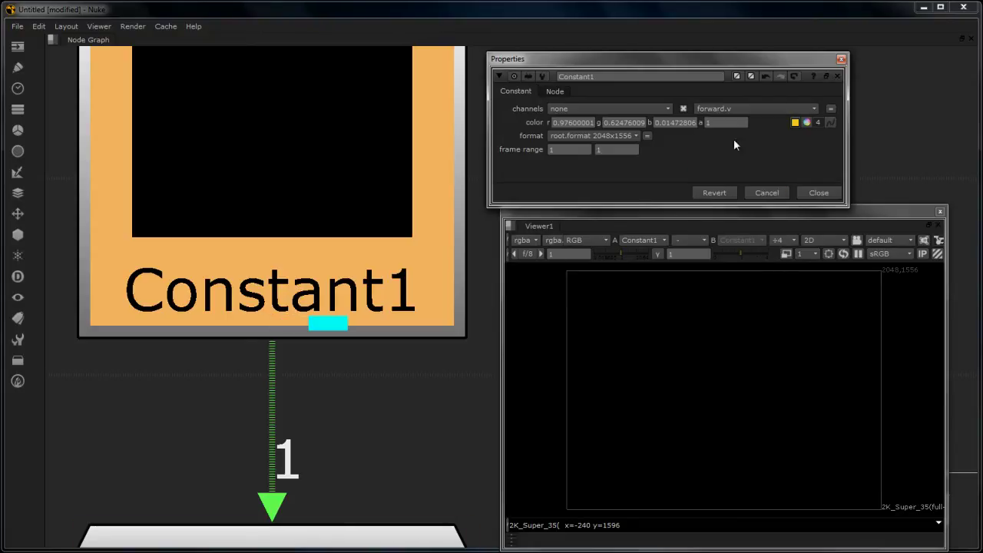
Switch the Constant's additional channel through backward.u and backward.v, ending on mask.a
{"action": "left_click", "coordinate": [755, 108]}
{"action": "left_click", "coordinate": [718, 218]}
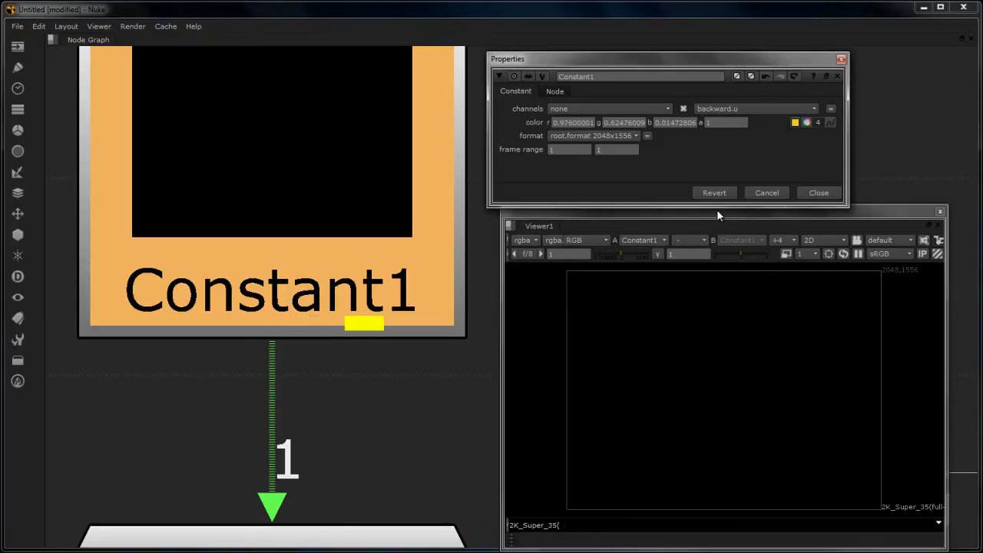
{"action": "left_click", "coordinate": [729, 109]}
{"action": "left_click", "coordinate": [725, 227]}
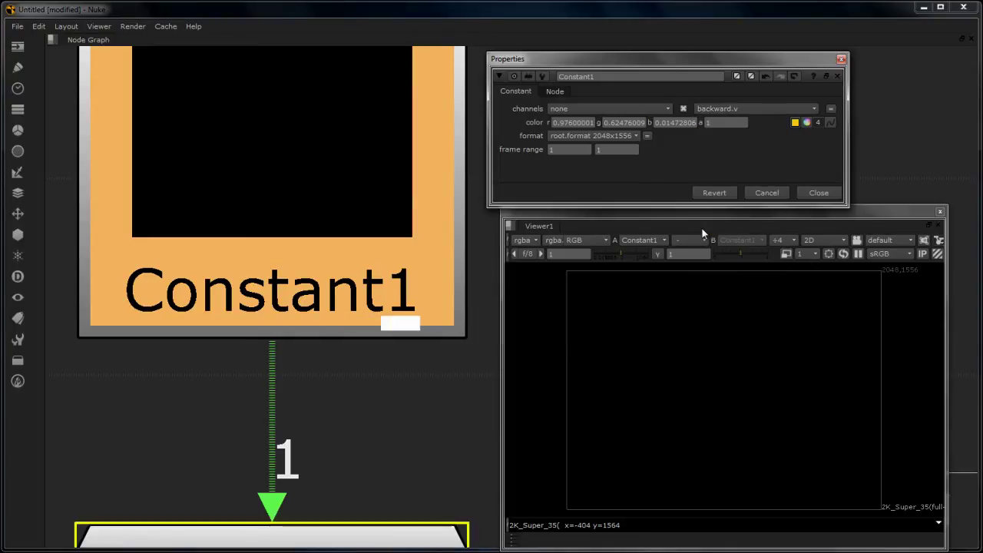
{"action": "left_click", "coordinate": [738, 108]}
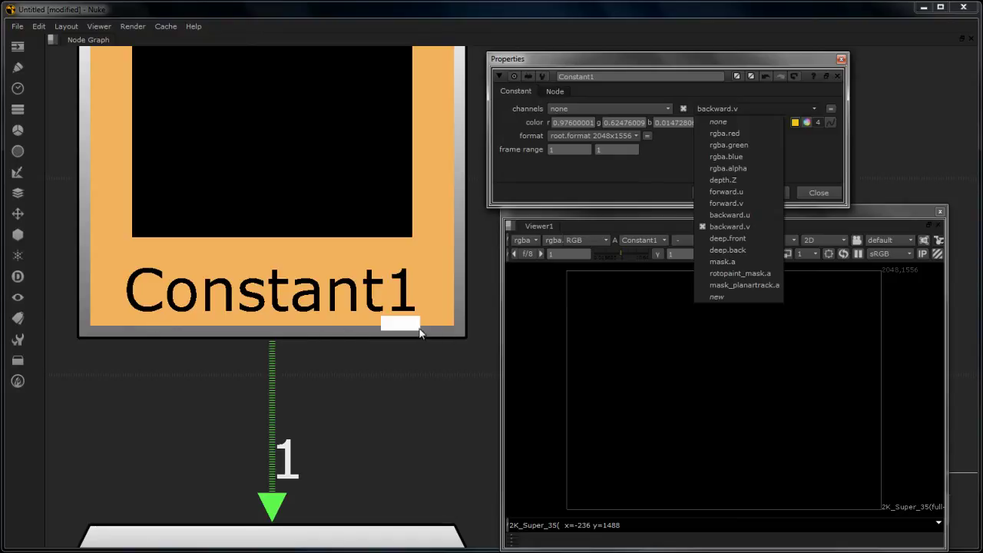
{"action": "left_click", "coordinate": [732, 262]}
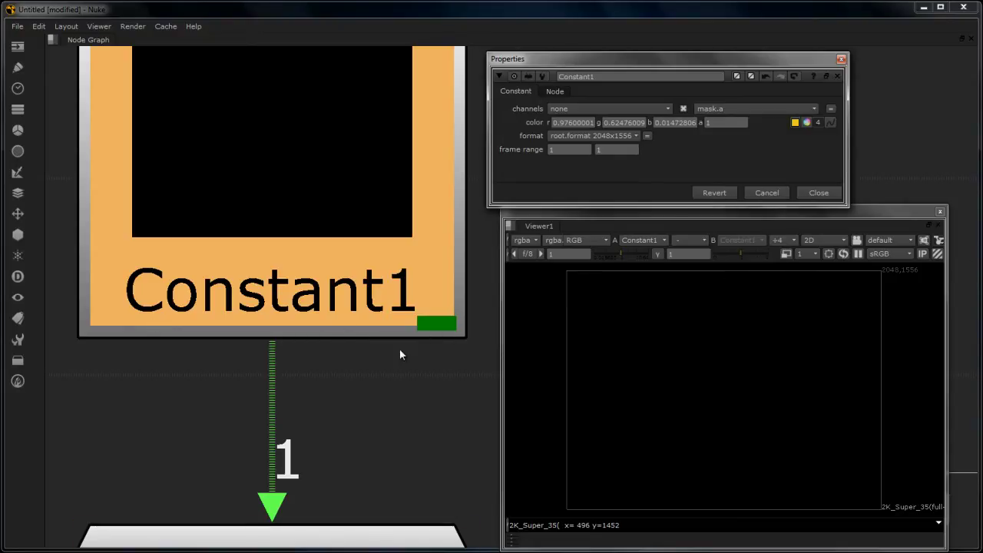
Restore the Constant's output layer to rgb and extend it to rgba so the alpha channel is included
{"action": "scroll", "coordinate": [407, 327], "scroll_direction": "down", "scroll_amount": 3}
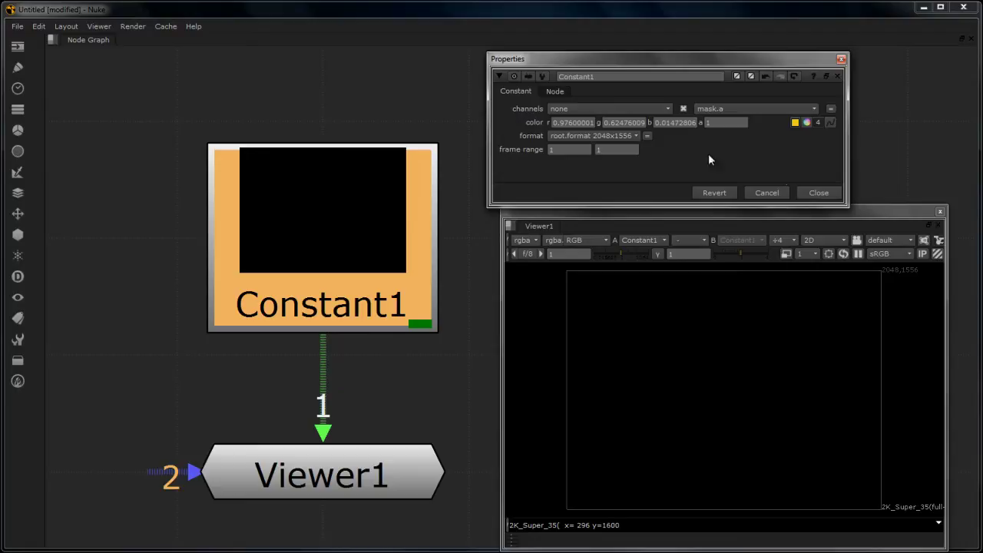
{"action": "left_click", "coordinate": [593, 108]}
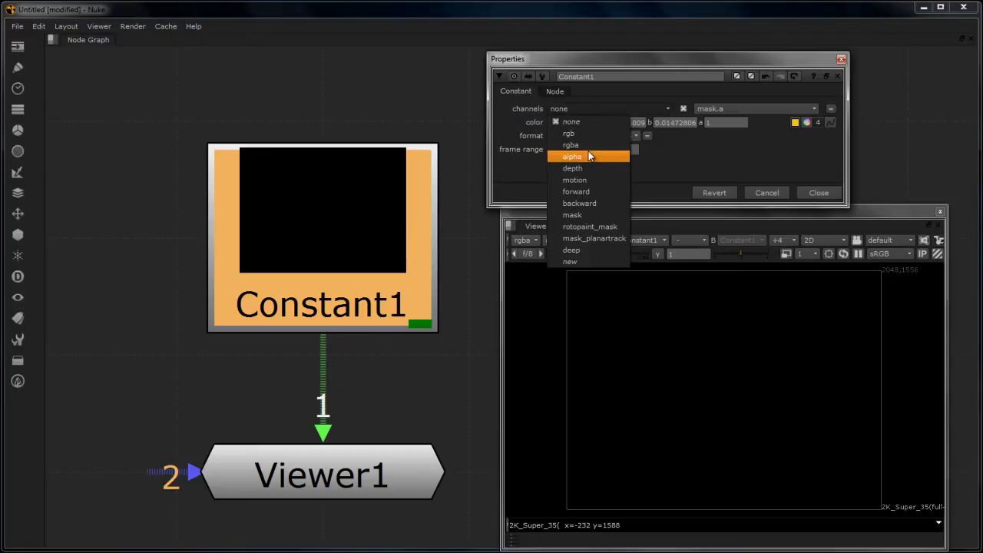
{"action": "left_click", "coordinate": [577, 133]}
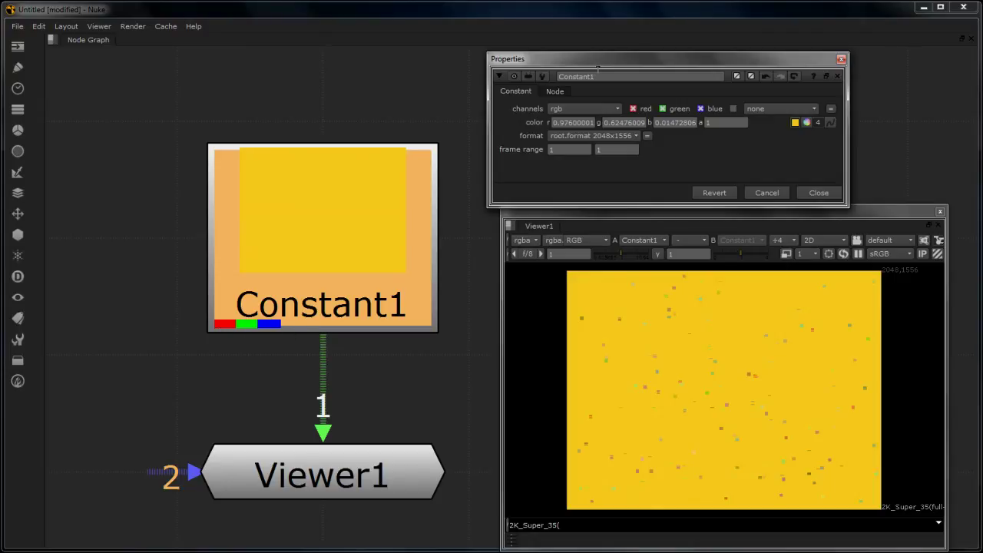
{"action": "left_click", "coordinate": [567, 109]}
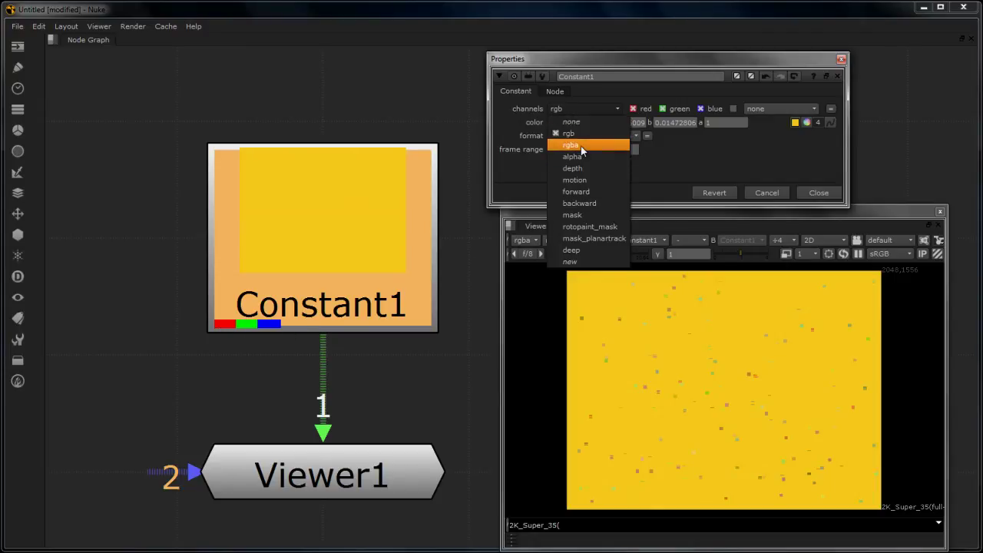
{"action": "left_click", "coordinate": [581, 146]}
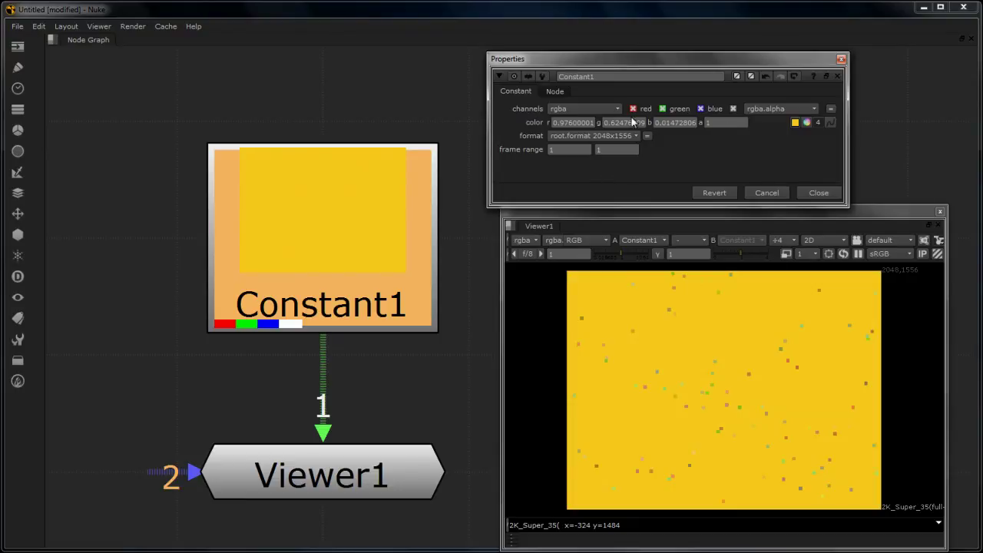
Start a new layer for the Constant's channels, name it mychannels and place its dialog clear of the properties window
{"action": "left_click", "coordinate": [588, 109]}
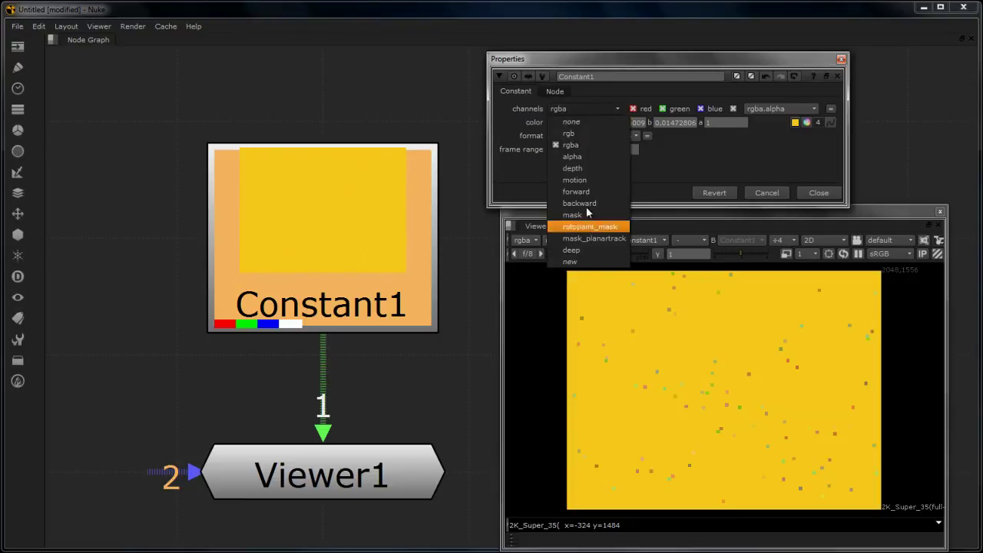
{"action": "left_click", "coordinate": [593, 261]}
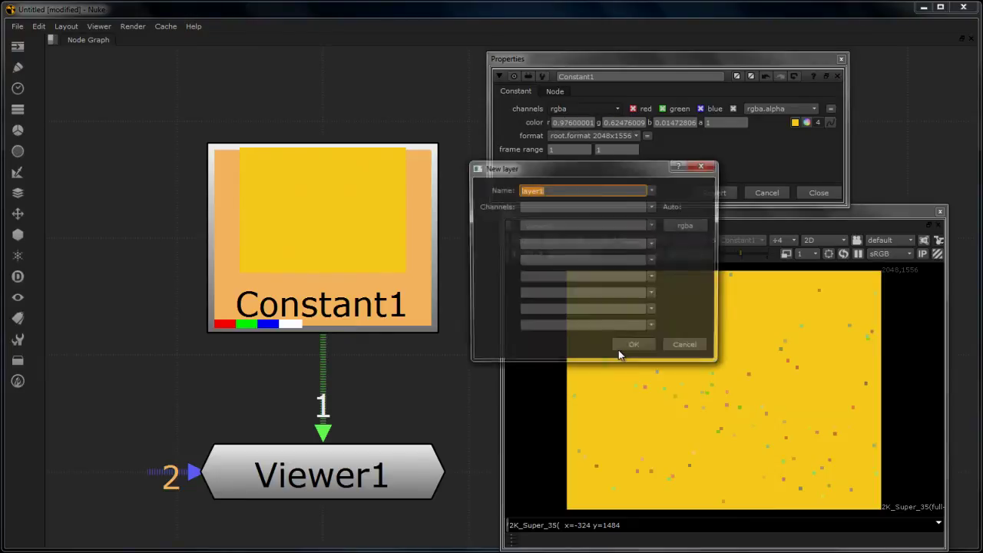
{"action": "left_click_drag", "start_coordinate": [629, 169], "coordinate": [388, 124]}
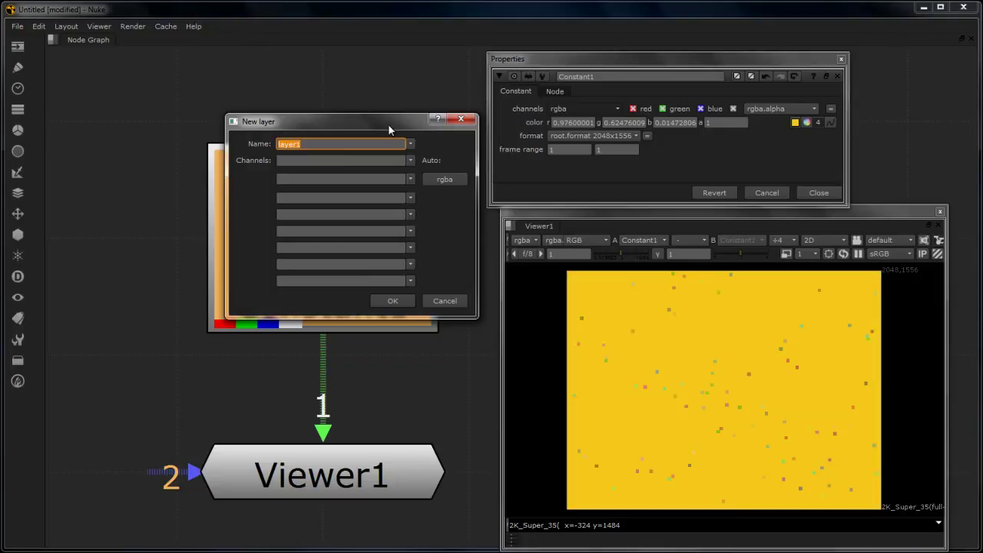
{"action": "left_click_drag", "start_coordinate": [290, 121], "coordinate": [402, 84]}
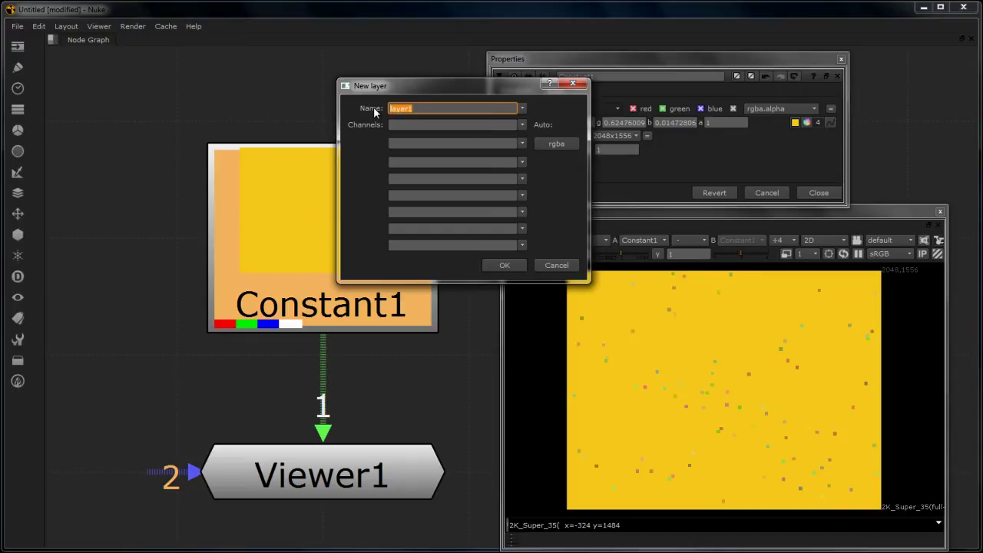
{"action": "type", "text": "My"}
{"action": "key", "text": "BackSpace"}
{"action": "key", "text": "BackSpace"}
{"action": "type", "text": "mychannels"}
{"action": "left_click_drag", "start_coordinate": [471, 89], "coordinate": [374, 110]}
{"action": "double_click", "coordinate": [349, 127]}
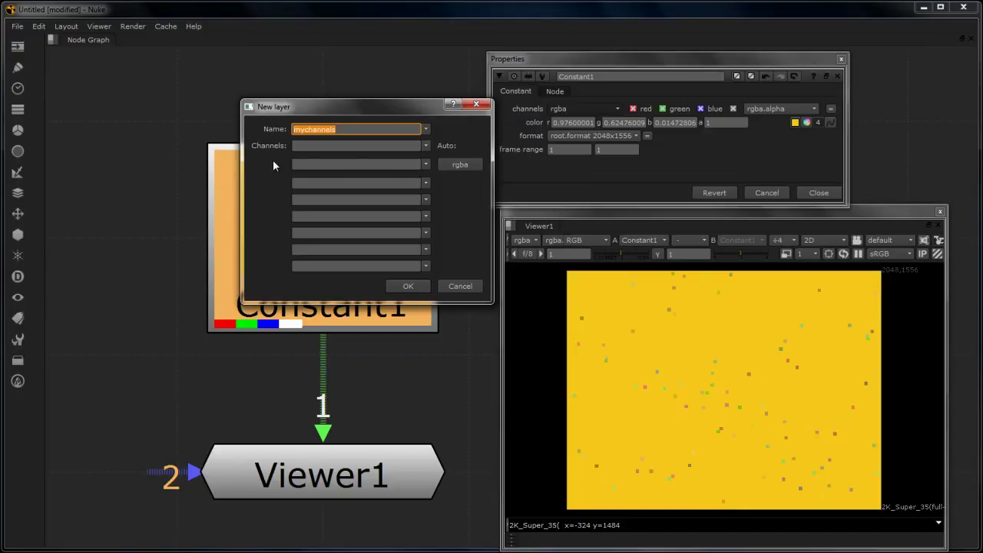
Fill the new layer's channel names automatically with the rgba set and check the list of existing channels for the first one
{"action": "left_click", "coordinate": [326, 146]}
{"action": "left_click", "coordinate": [326, 164]}
{"action": "left_click", "coordinate": [326, 182]}
{"action": "left_click", "coordinate": [327, 199]}
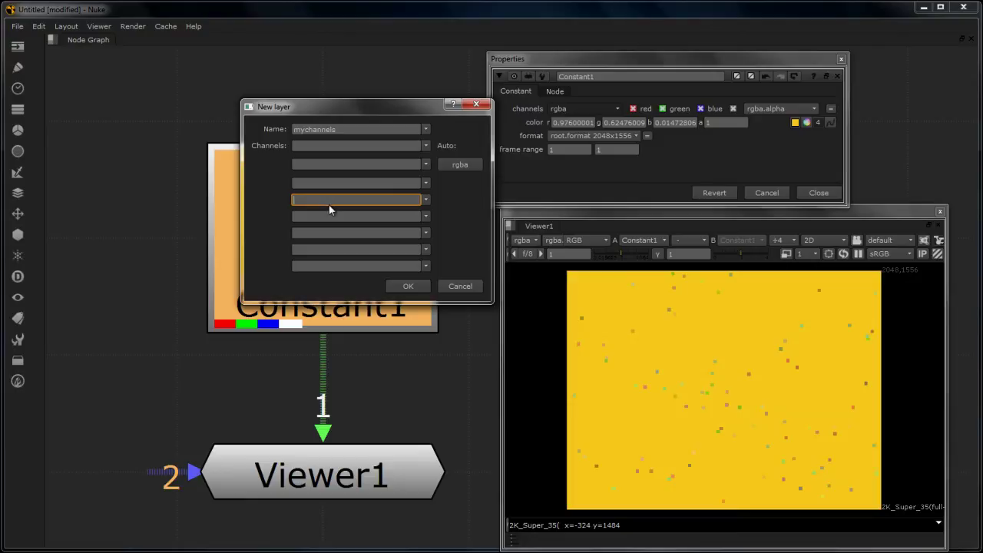
{"action": "left_click", "coordinate": [459, 166]}
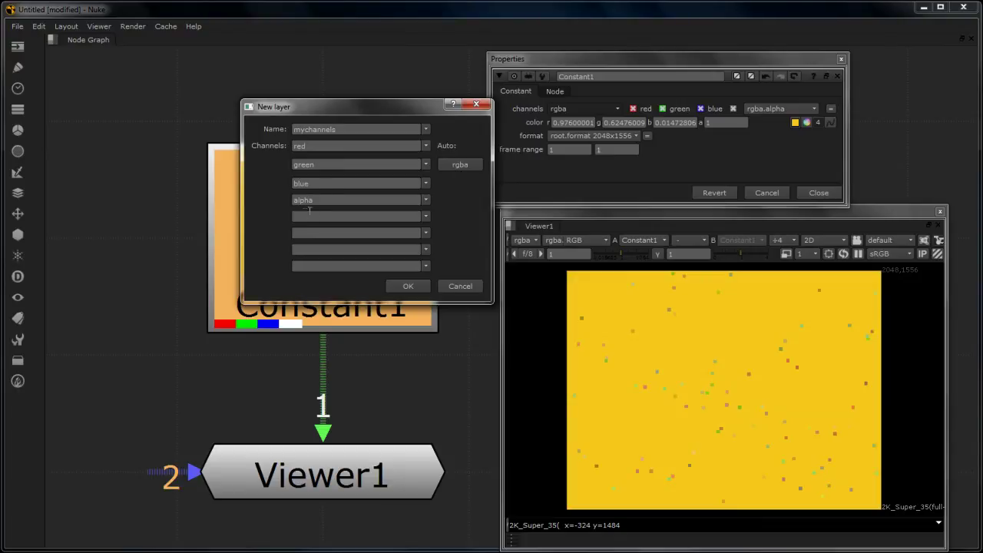
{"action": "left_click", "coordinate": [423, 147]}
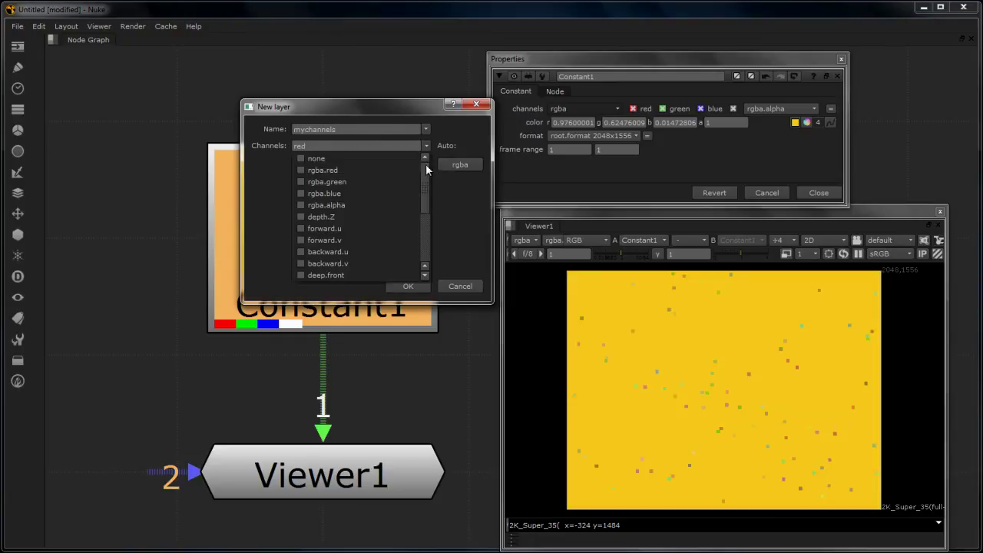
{"action": "mouse_move", "coordinate": [427, 182]}
{"action": "left_mouse_down"}
{"action": "mouse_move", "coordinate": [425, 237]}
{"action": "mouse_move", "coordinate": [423, 176]}
{"action": "left_mouse_up"}
{"action": "left_click", "coordinate": [449, 232]}
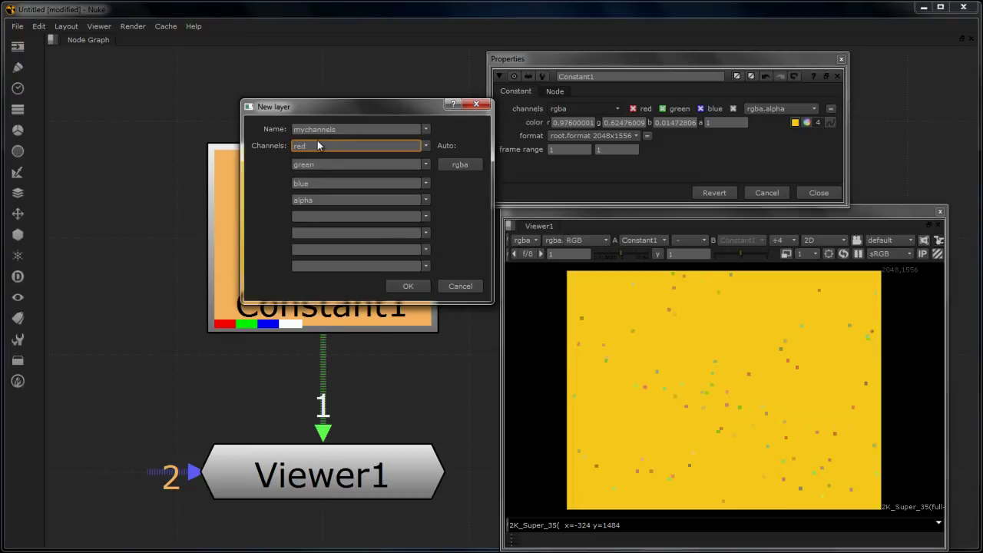
Name the layer's four channels 1, 2, 3 and 4 and try to create the layer
{"action": "left_click_drag", "start_coordinate": [326, 146], "coordinate": [262, 147]}
{"action": "type", "text": "1"}
{"action": "key", "text": "Tab"}
{"action": "type", "text": "2"}
{"action": "key", "text": "Tab"}
{"action": "type", "text": "3"}
{"action": "key", "text": "Tab"}
{"action": "type", "text": "4"}
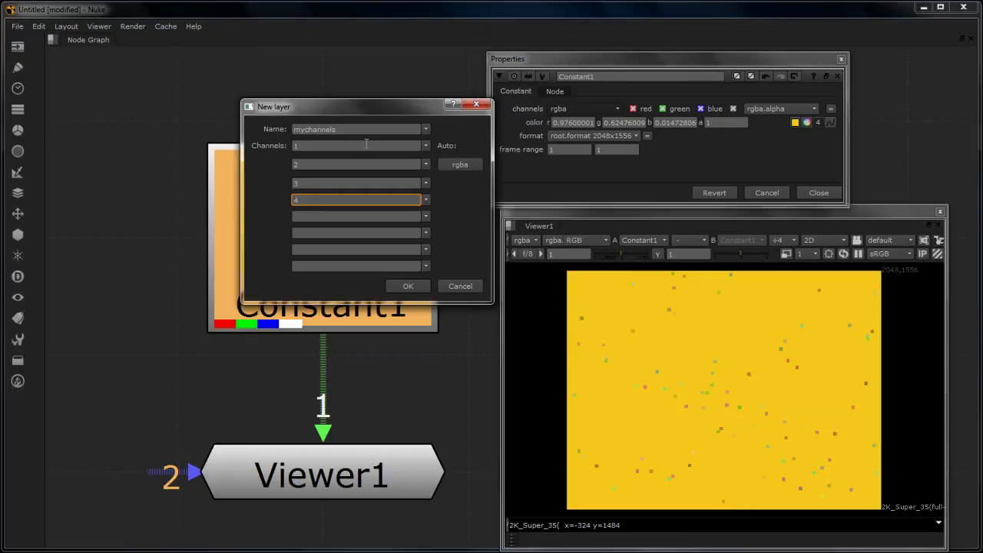
{"action": "left_click_drag", "start_coordinate": [358, 129], "coordinate": [272, 136]}
{"action": "key", "text": "Tab"}
{"action": "key", "text": "Tab"}
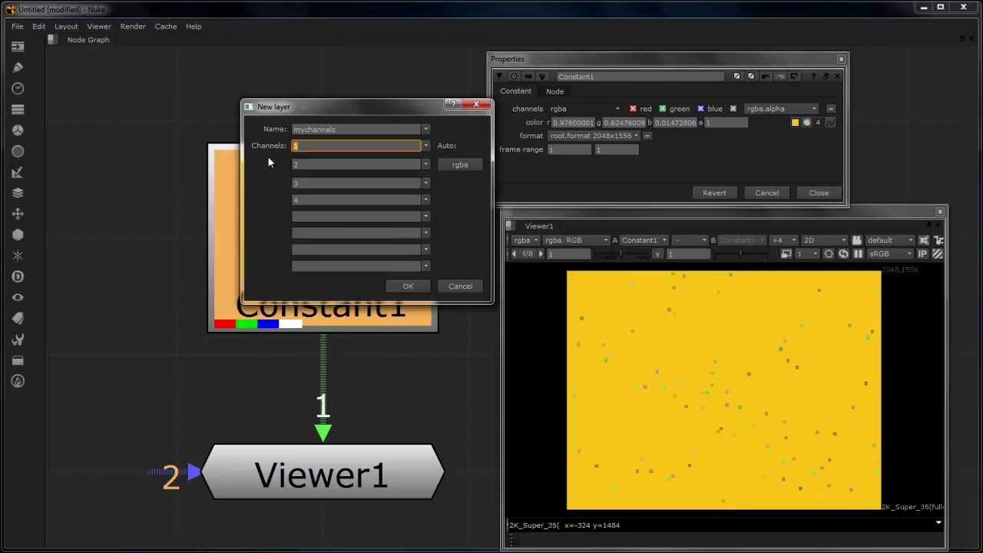
{"action": "left_click", "coordinate": [409, 286]}
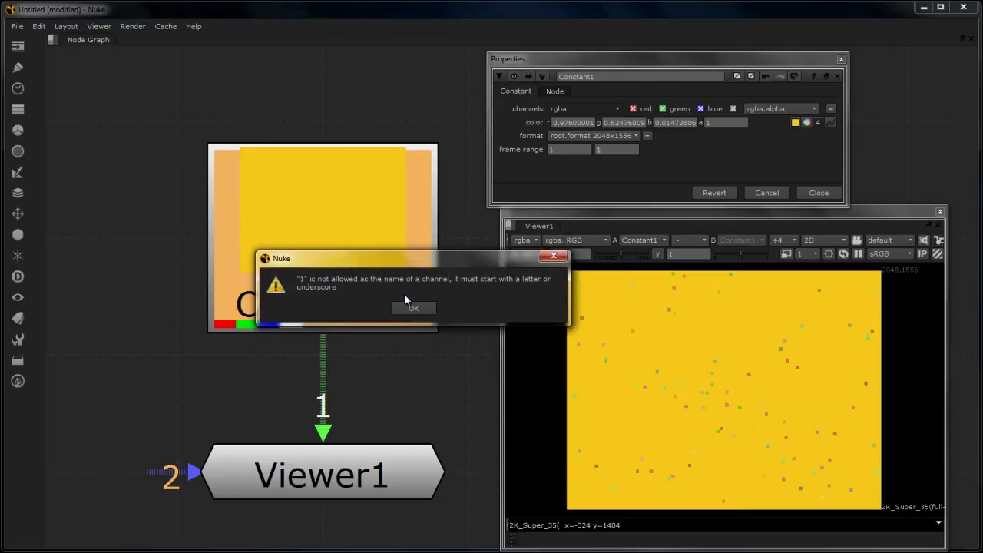
{"action": "left_click", "coordinate": [415, 308]}
Rename the four channels to a1, b2, c3 and d4 and create the mychannels layer
{"action": "double_click", "coordinate": [315, 146]}
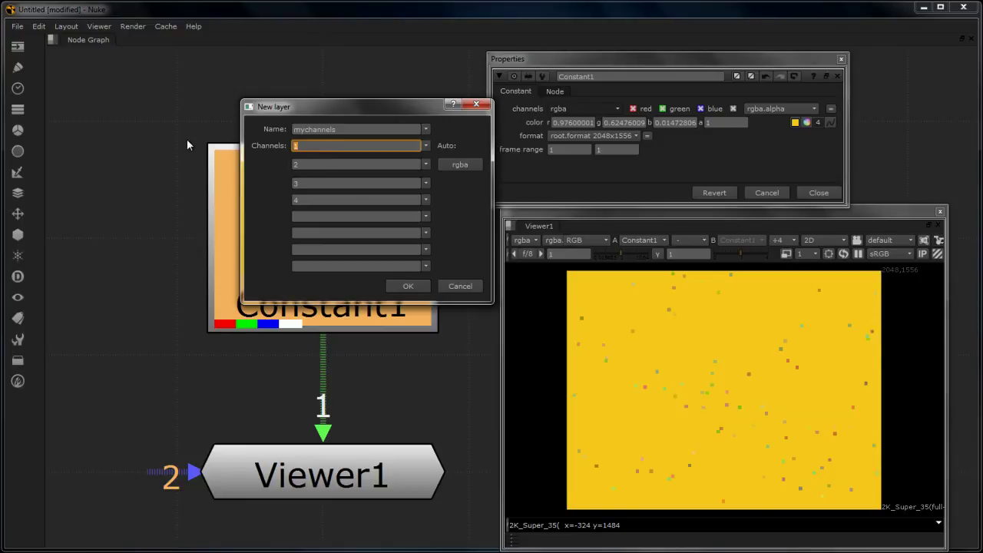
{"action": "type", "text": "a1"}
{"action": "left_click", "coordinate": [296, 163]}
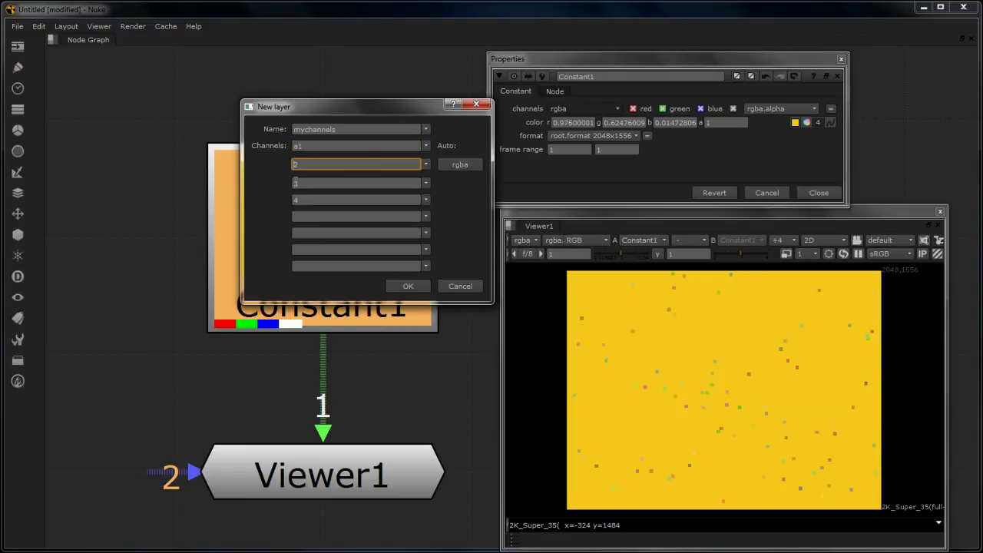
{"action": "type", "text": "b2"}
{"action": "left_click", "coordinate": [294, 183]}
{"action": "type", "text": "c"}
{"action": "left_click", "coordinate": [297, 200]}
{"action": "type", "text": "d4"}
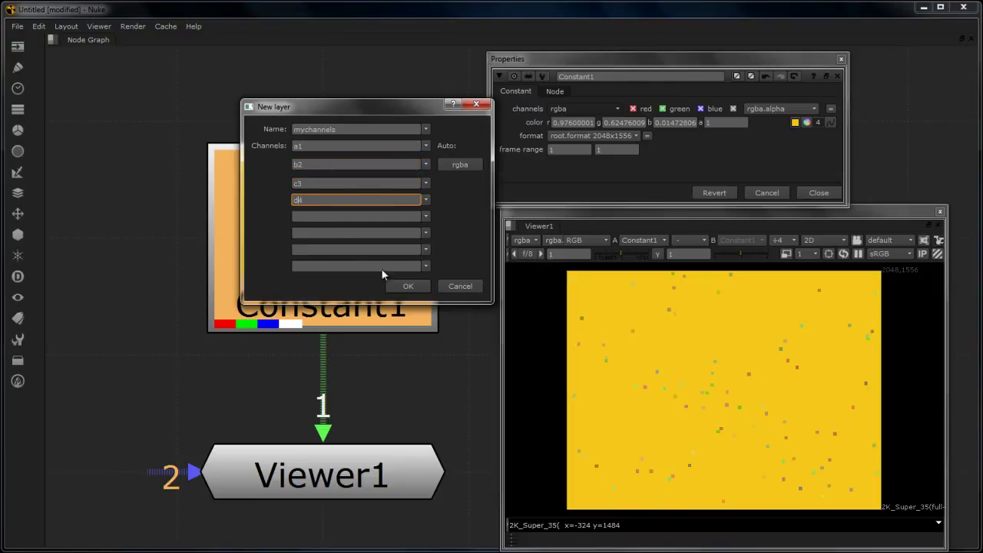
{"action": "left_click", "coordinate": [394, 282]}
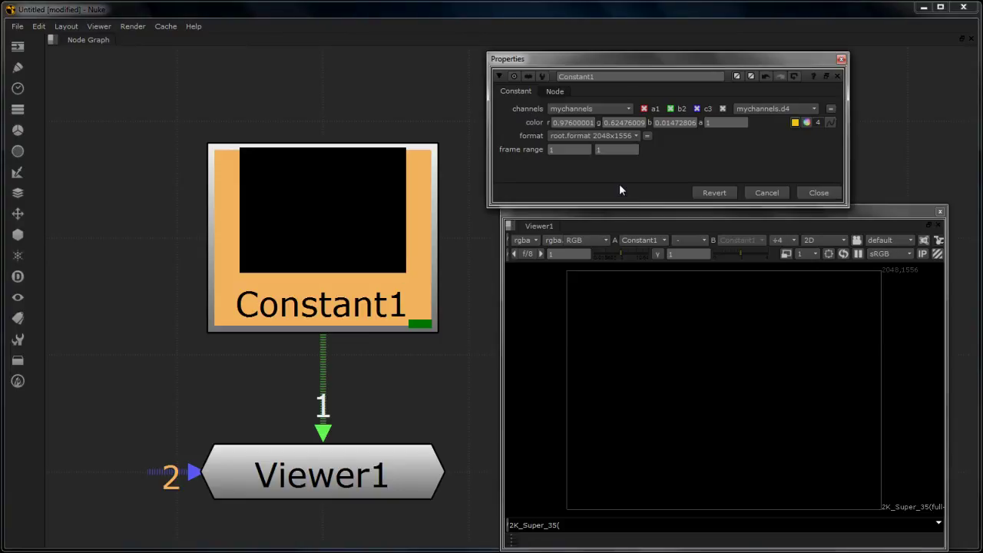
{"action": "left_click", "coordinate": [559, 111]}
{"action": "left_click", "coordinate": [558, 108]}
{"action": "left_click", "coordinate": [670, 109]}
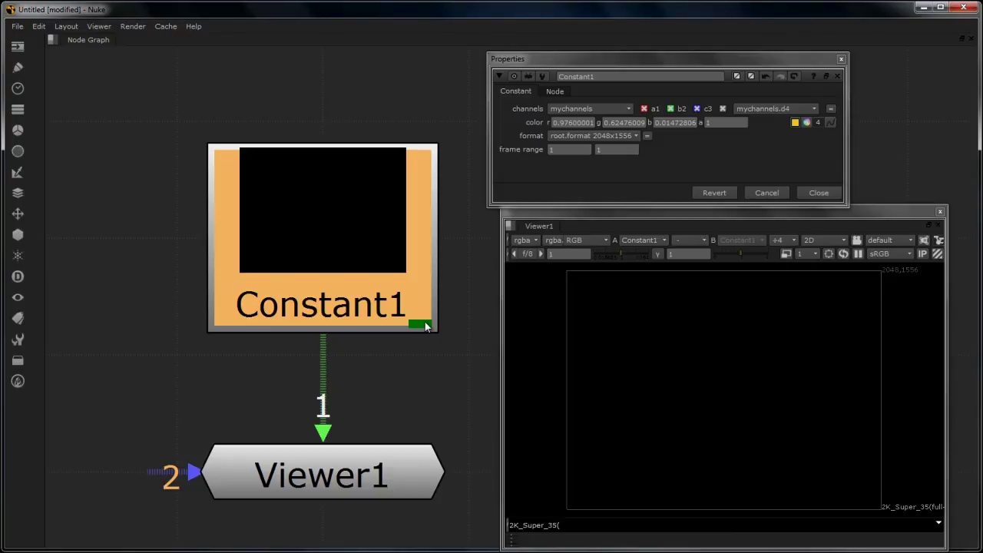
{"action": "left_click", "coordinate": [653, 162]}
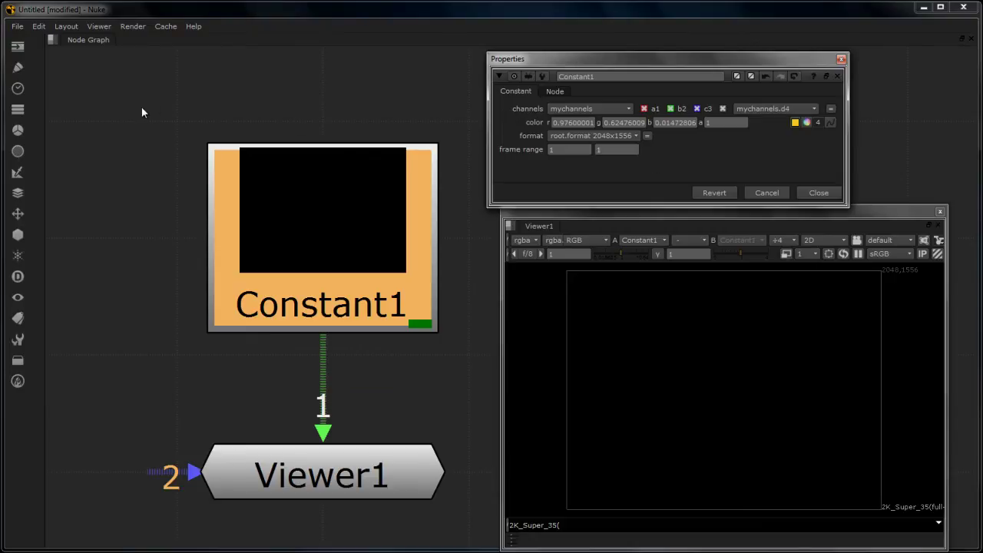
{"action": "left_click", "coordinate": [324, 199]}
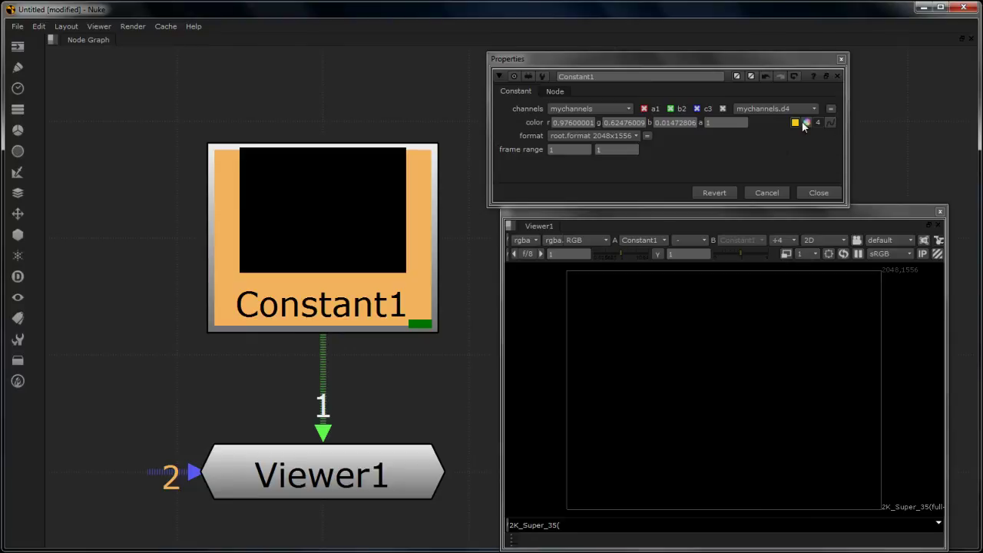
{"action": "left_click", "coordinate": [766, 161]}
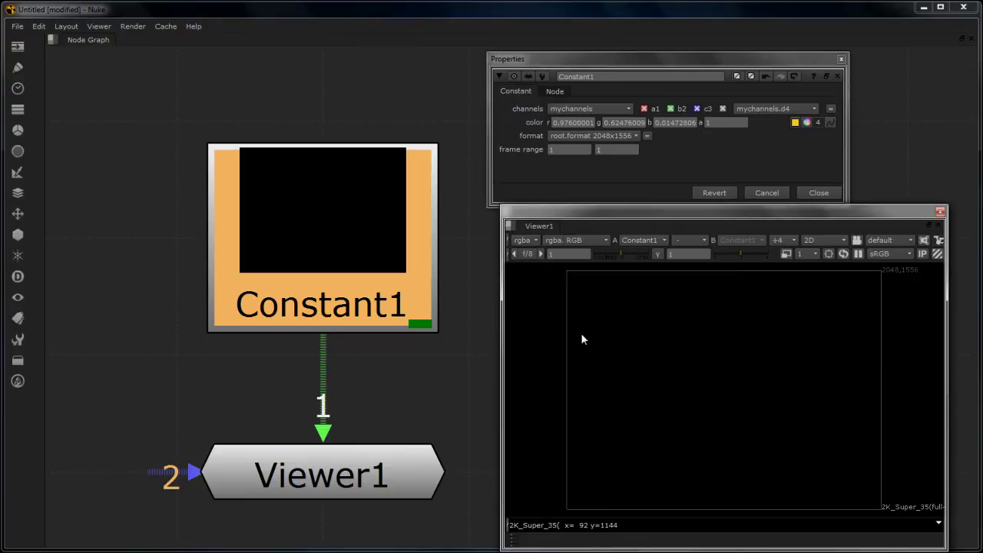
Display the mychannels layer in the viewer and widen the viewer window so its channel settings are readable
{"action": "left_click", "coordinate": [530, 240]}
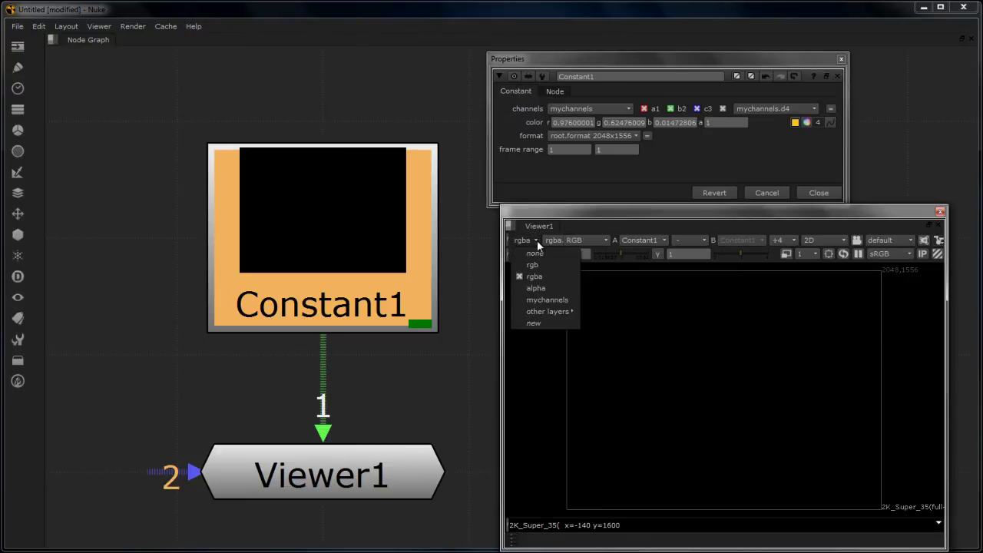
{"action": "left_click", "coordinate": [572, 299]}
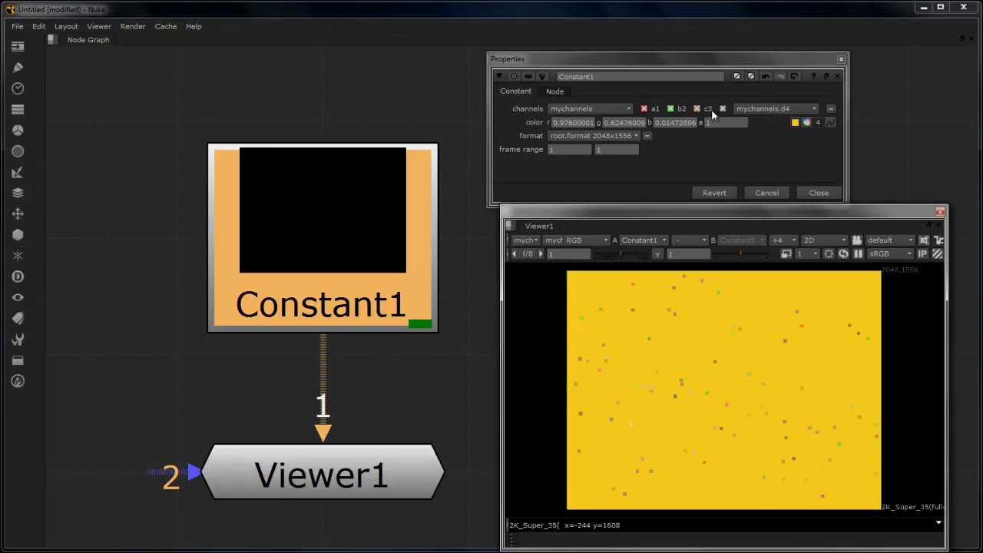
{"action": "left_click_drag", "start_coordinate": [501, 283], "coordinate": [378, 286]}
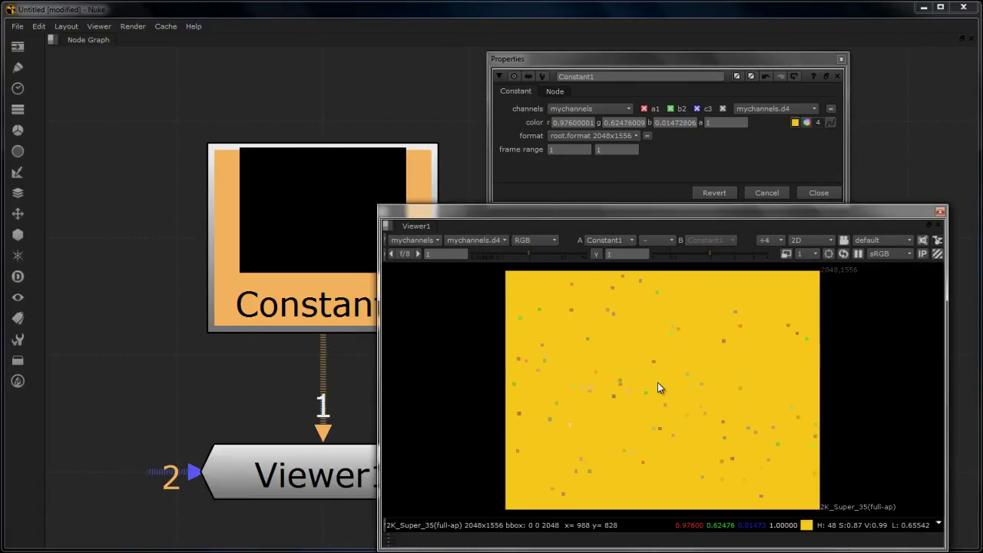
Examine the viewer's choices for layer, alpha channel and displayed channel
{"action": "left_click", "coordinate": [483, 240]}
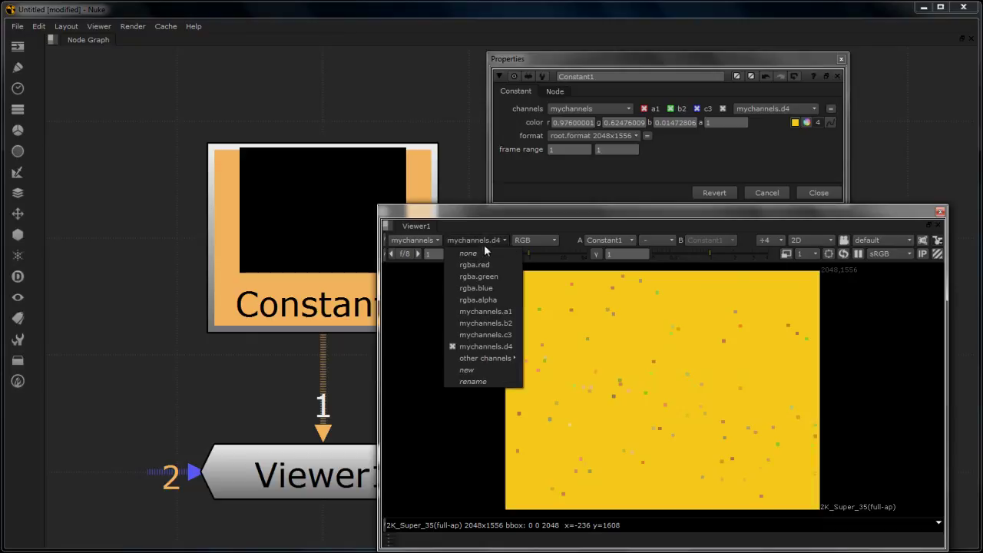
{"action": "left_click", "coordinate": [465, 449]}
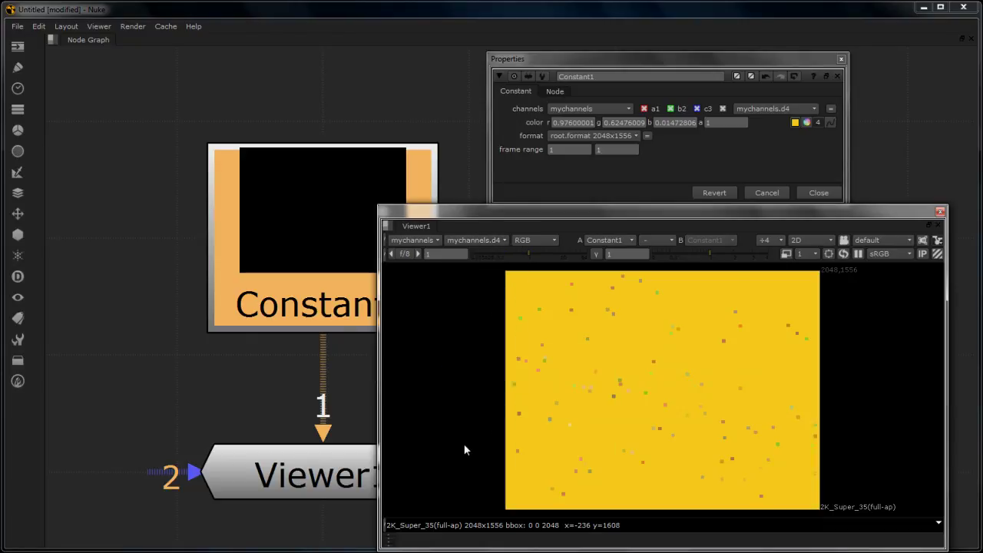
{"action": "left_click", "coordinate": [403, 239]}
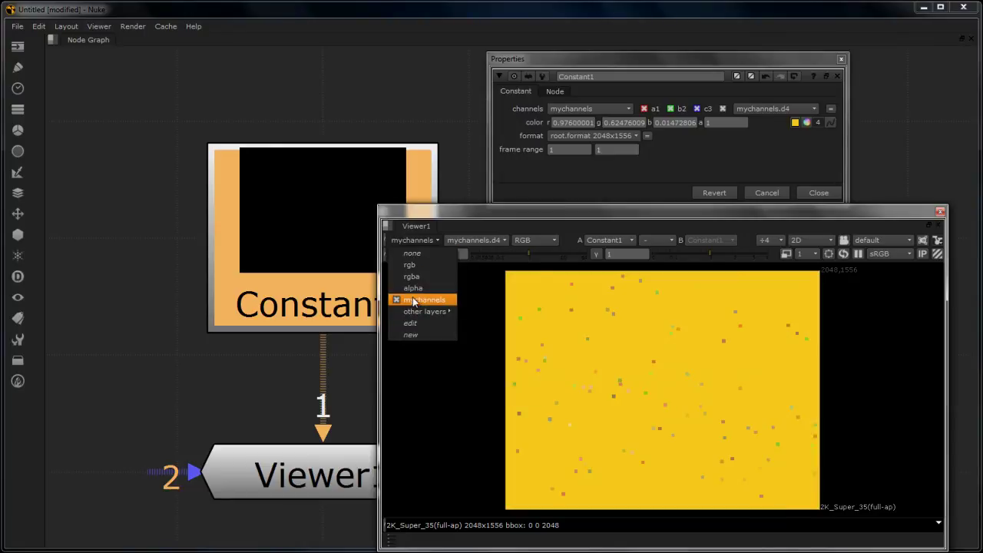
{"action": "left_click", "coordinate": [440, 389]}
{"action": "left_click", "coordinate": [552, 240]}
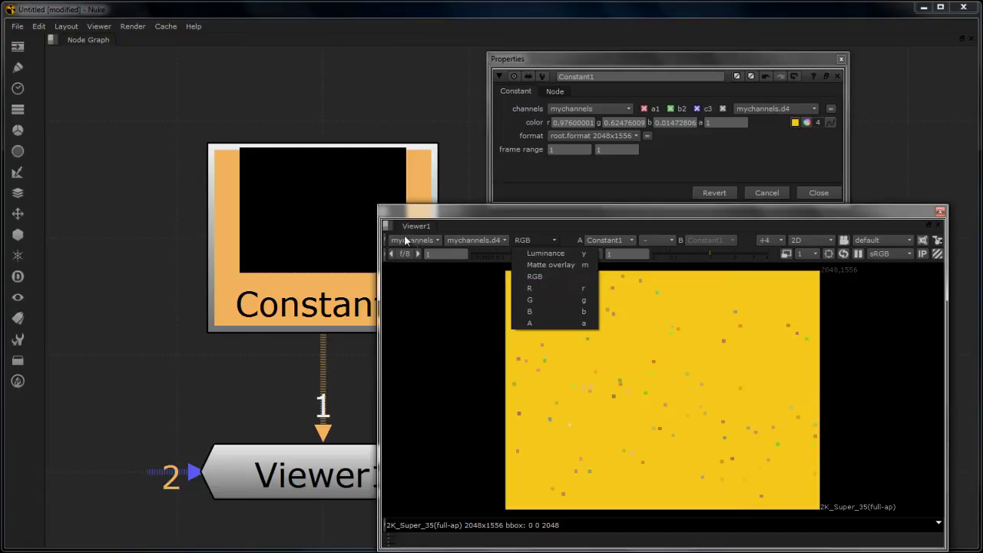
{"action": "left_click", "coordinate": [436, 305]}
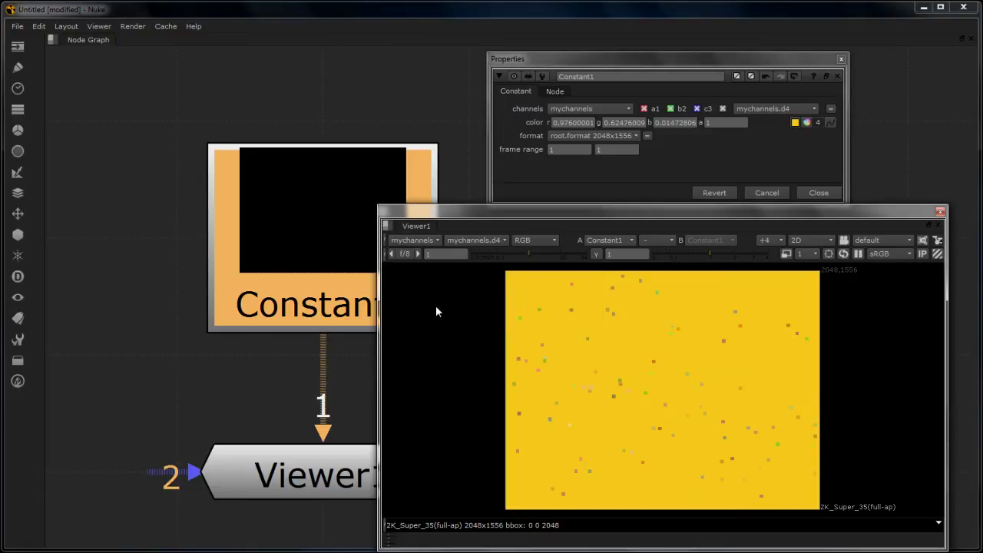
{"action": "left_click", "coordinate": [469, 242]}
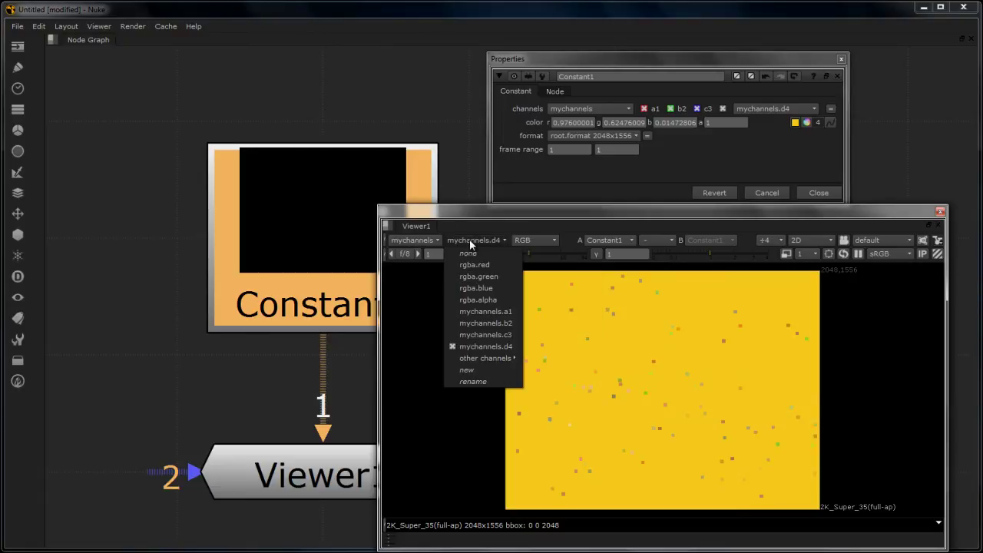
{"action": "left_click", "coordinate": [471, 411]}
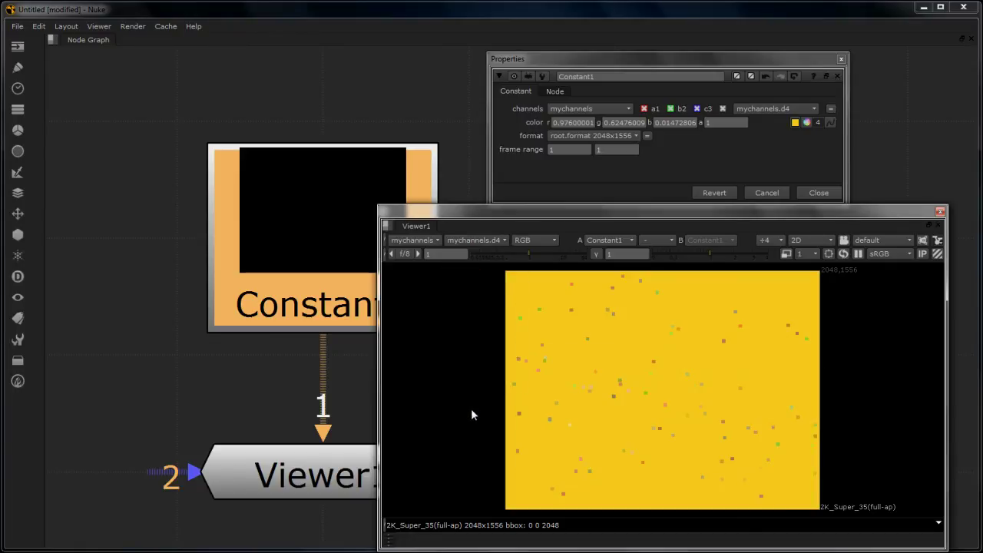
Show only the alpha in the viewer, switching its source to rgba.alpha and back to mychannels.d4
{"action": "left_click", "coordinate": [524, 239]}
{"action": "left_click", "coordinate": [530, 323]}
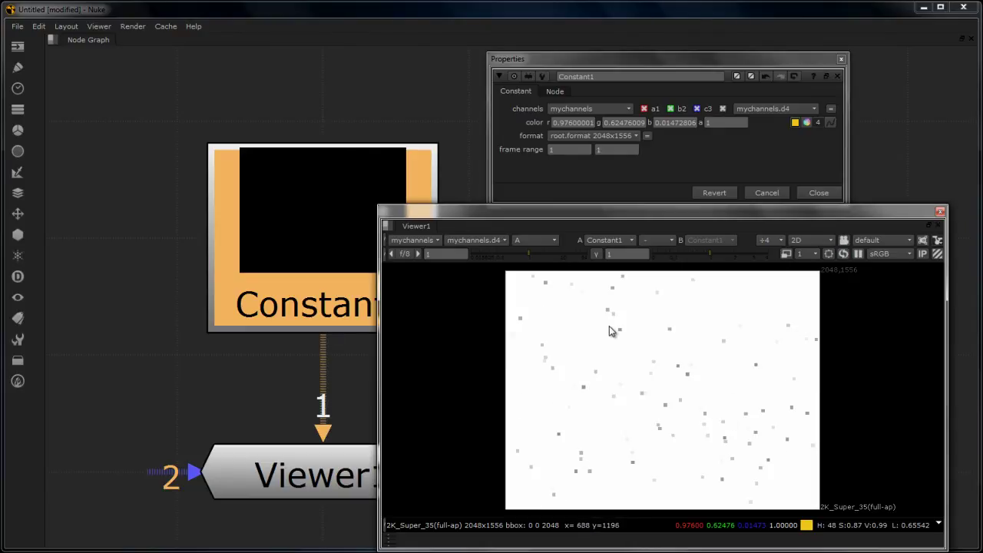
{"action": "left_click", "coordinate": [492, 241]}
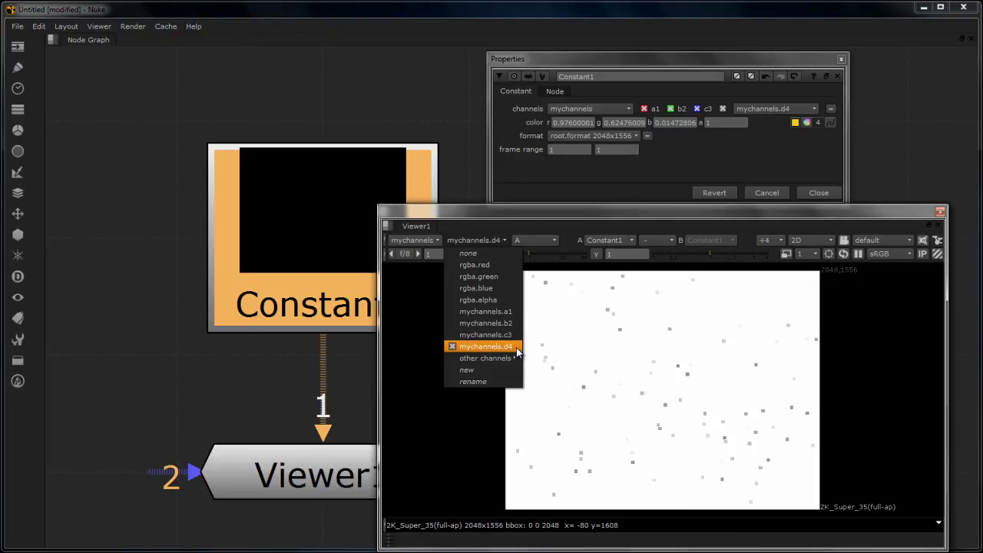
{"action": "left_click", "coordinate": [499, 300]}
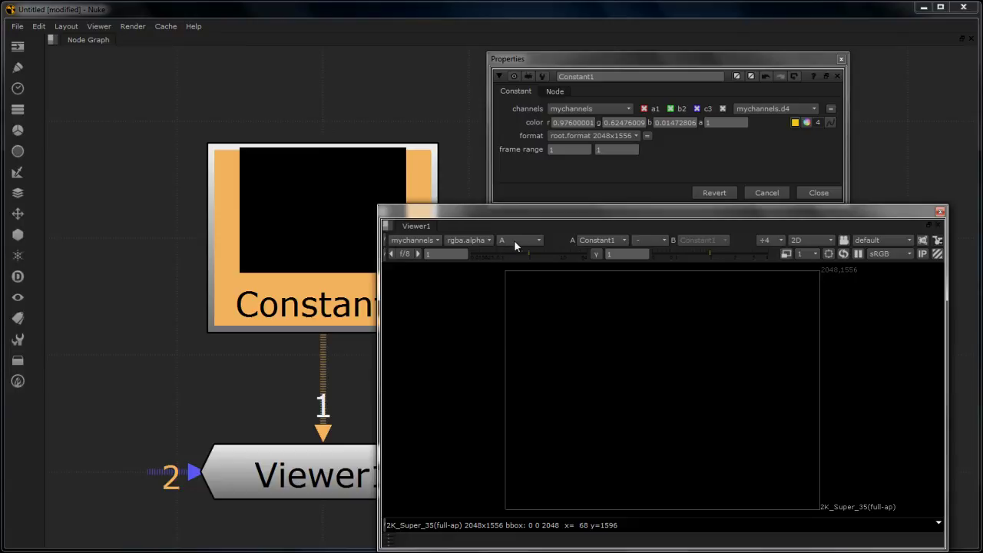
{"action": "left_click", "coordinate": [469, 240]}
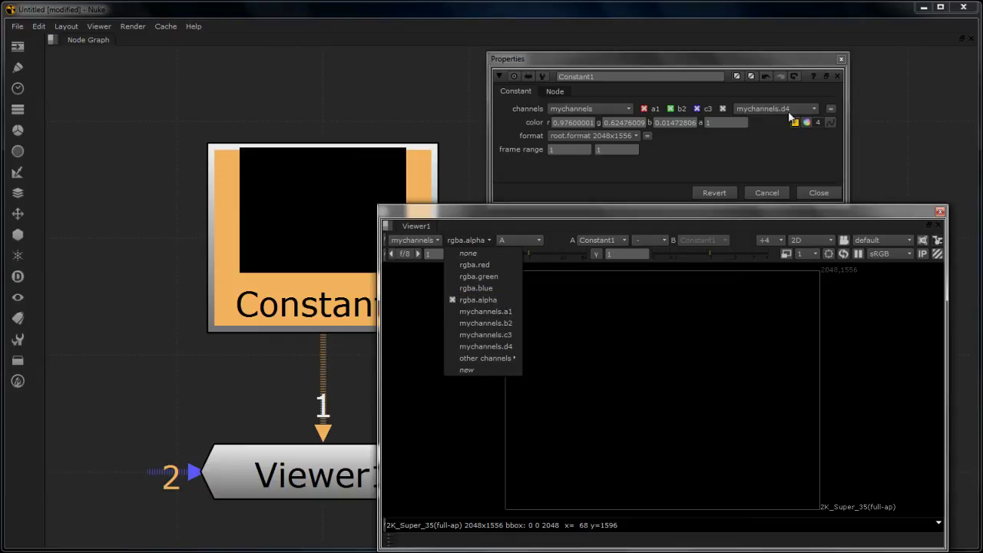
{"action": "left_click", "coordinate": [499, 347]}
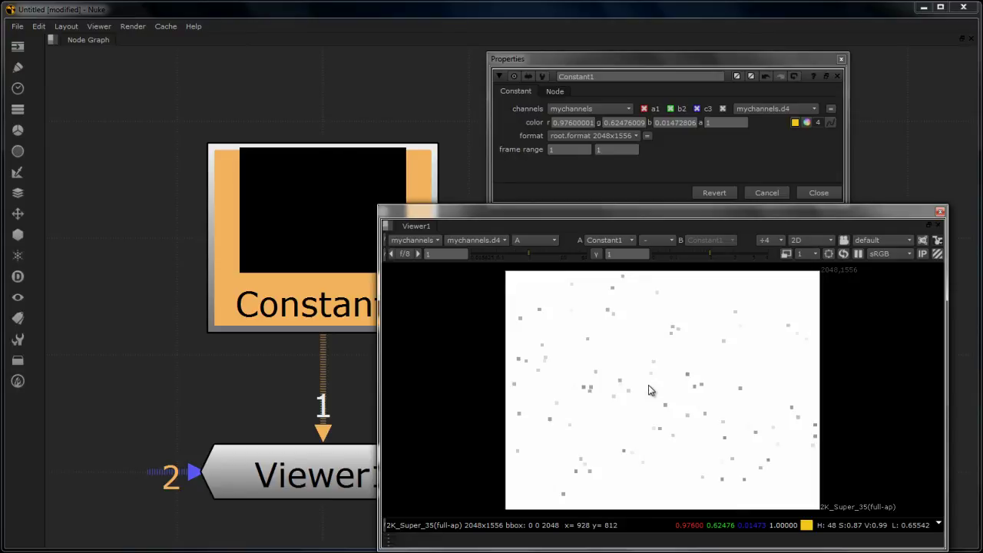
Move the viewer window off the Constant node and bring the node's properties window in front of it
{"action": "left_click_drag", "start_coordinate": [463, 205], "coordinate": [520, 186]}
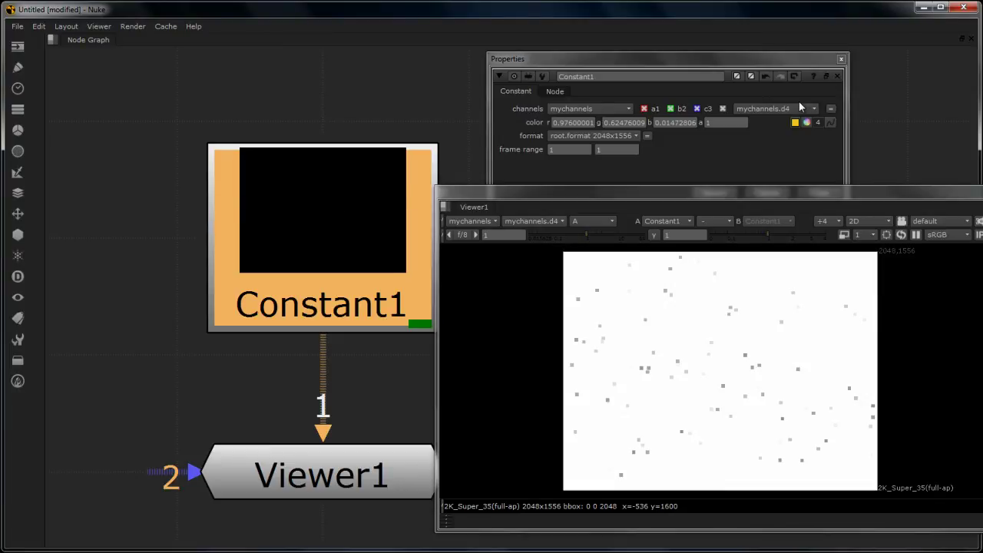
{"action": "left_click", "coordinate": [750, 163]}
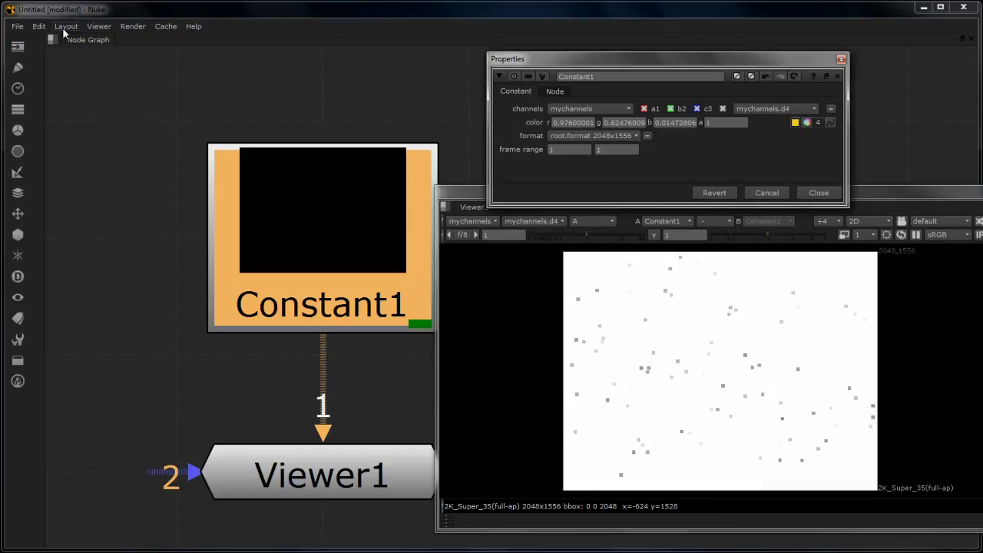
{"action": "left_click", "coordinate": [18, 46]}
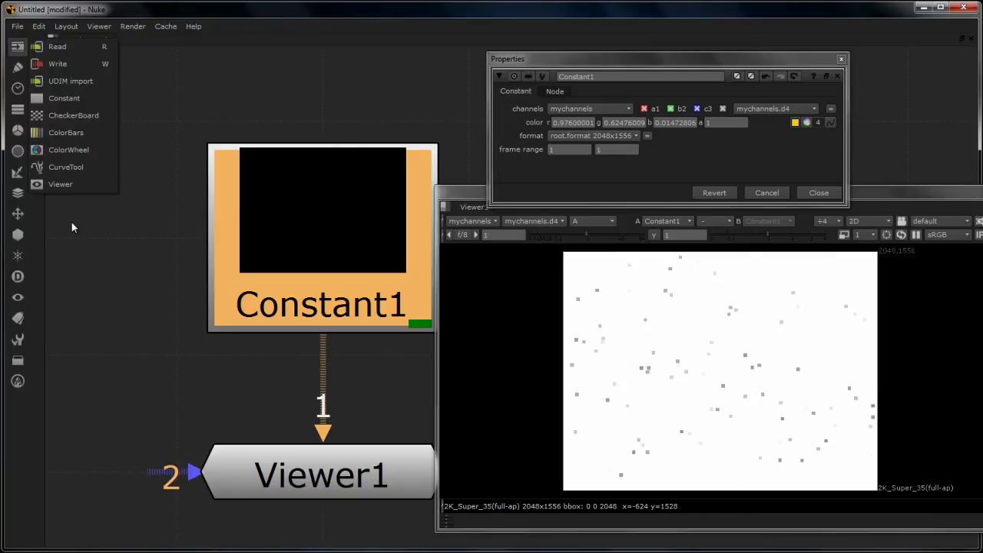
{"action": "left_click", "coordinate": [71, 227]}
{"action": "left_click", "coordinate": [18, 67]}
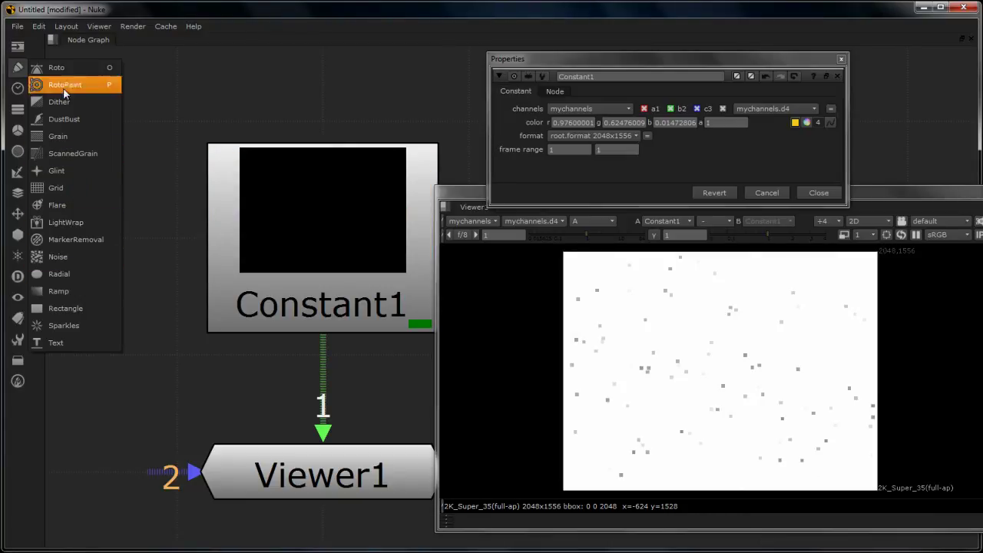
{"action": "left_click", "coordinate": [53, 345]}
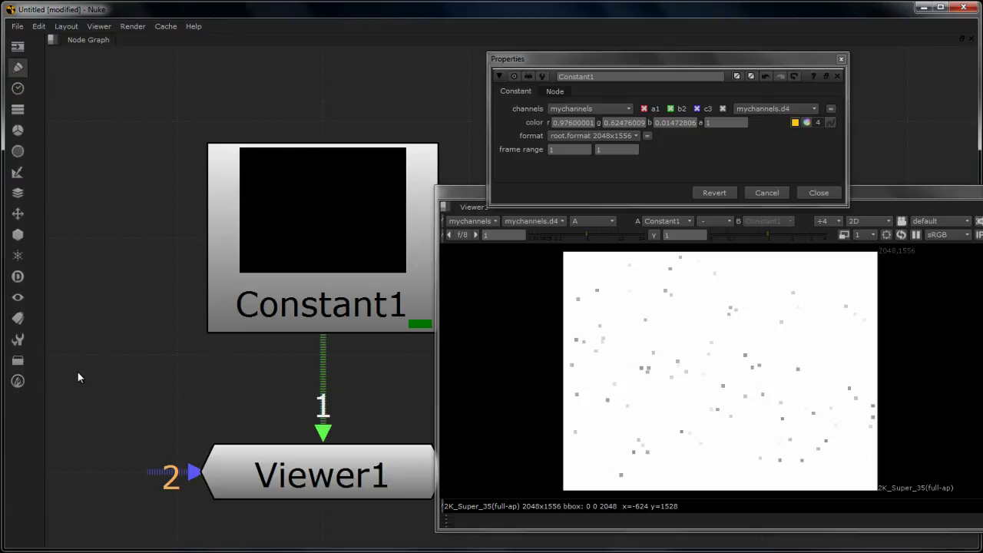
Add a Text node fed by the Constant node, move the Viewer node lower, and connect the Text node to viewer input 2
{"action": "left_click_drag", "start_coordinate": [291, 219], "coordinate": [249, 260]}
{"action": "scroll", "coordinate": [142, 384], "scroll_direction": "down", "scroll_amount": 5}
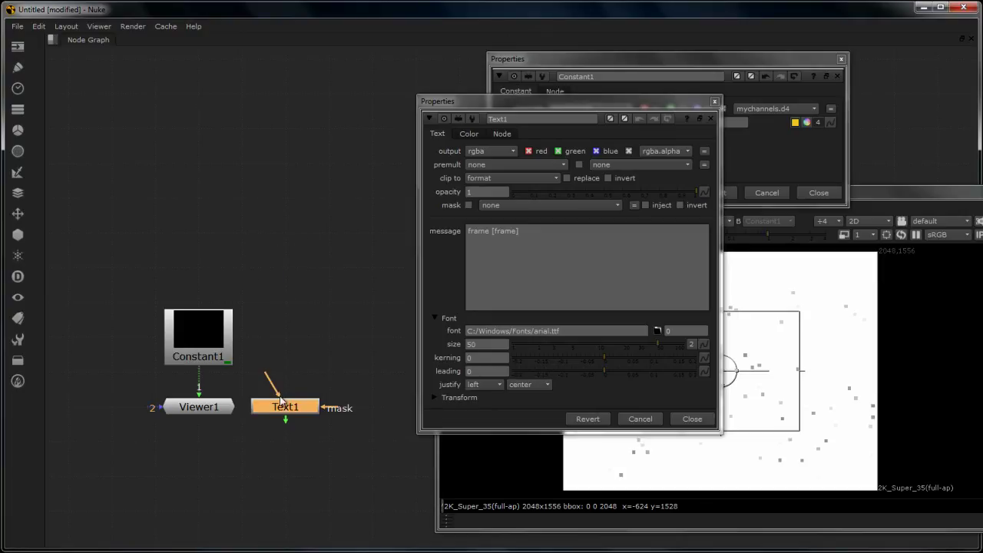
{"action": "left_click_drag", "start_coordinate": [270, 380], "coordinate": [179, 317]}
{"action": "left_click_drag", "start_coordinate": [213, 407], "coordinate": [214, 483]}
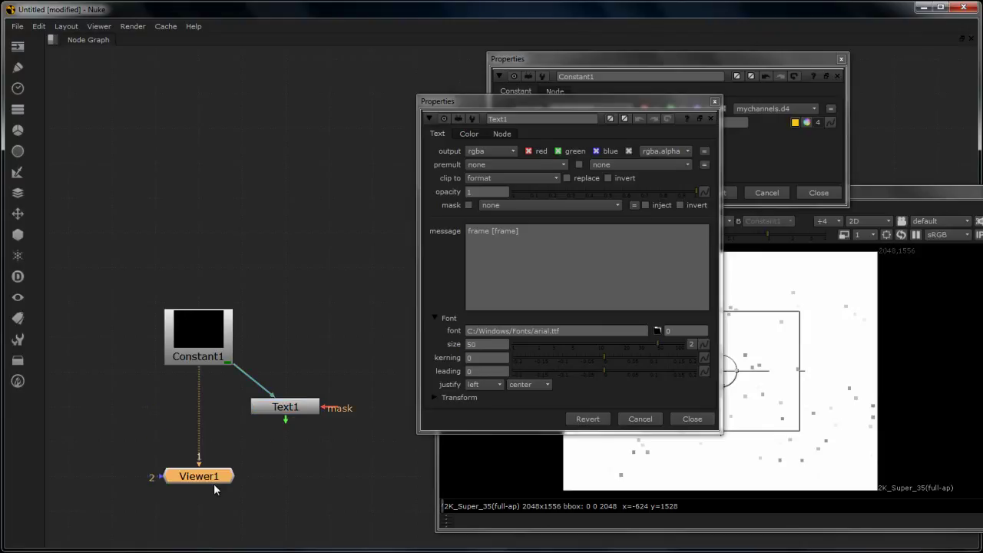
{"action": "left_click", "coordinate": [292, 408]}
{"action": "key", "text": "2"}
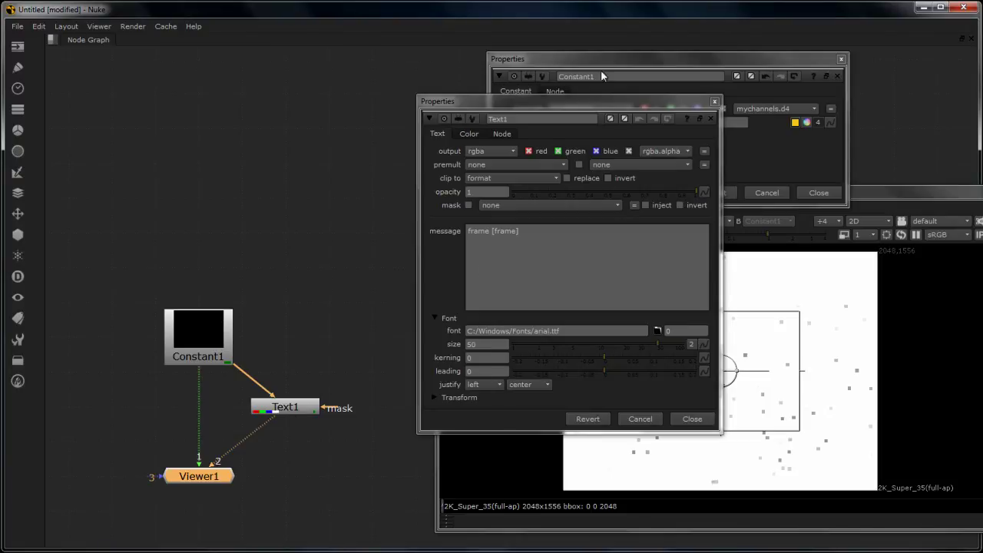
Move the Text node's properties window clear of the viewer and display the rgba layer in the viewer
{"action": "left_click_drag", "start_coordinate": [599, 101], "coordinate": [212, 54]}
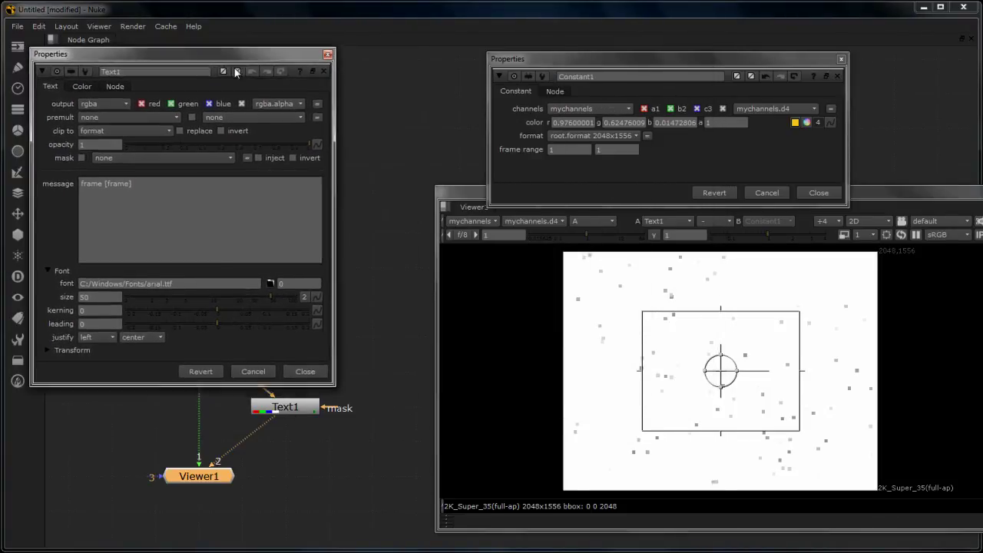
{"action": "left_click", "coordinate": [465, 221]}
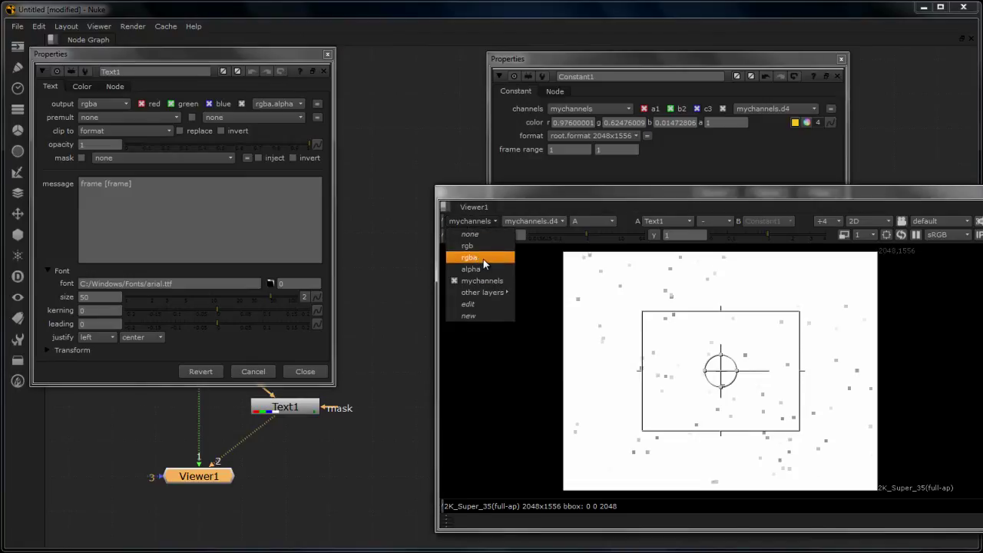
{"action": "left_click", "coordinate": [483, 258]}
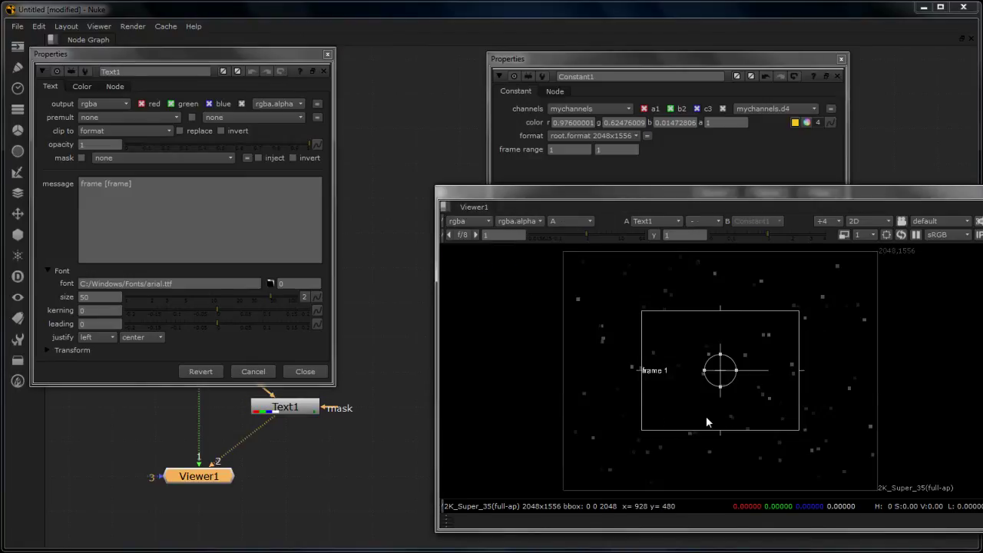
Examine the Text node's message in its properties and its rendered text up close in the viewer
{"action": "scroll", "coordinate": [743, 372], "scroll_direction": "up", "scroll_amount": 2}
{"action": "scroll", "coordinate": [743, 380], "scroll_direction": "down", "scroll_amount": 2}
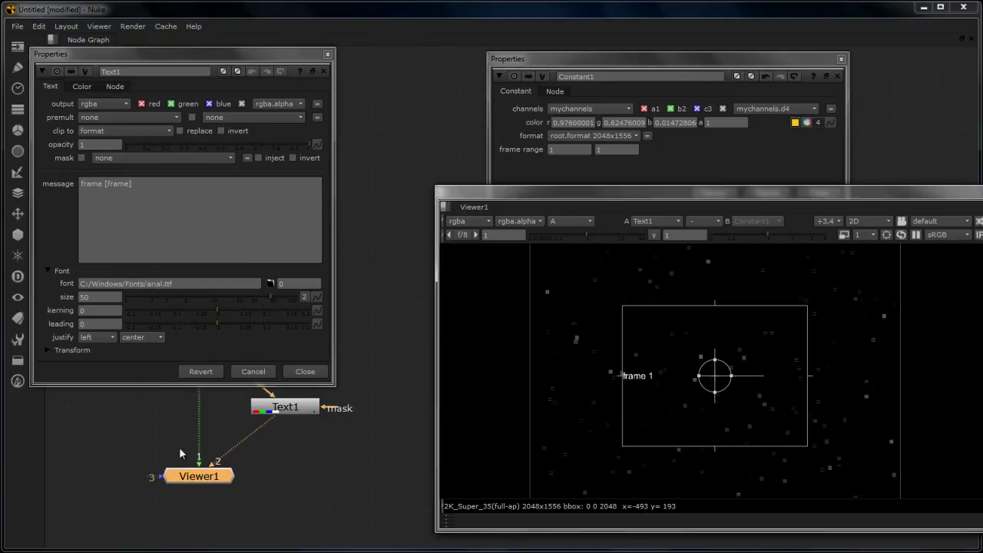
{"action": "left_click", "coordinate": [302, 408]}
{"action": "left_click", "coordinate": [136, 188]}
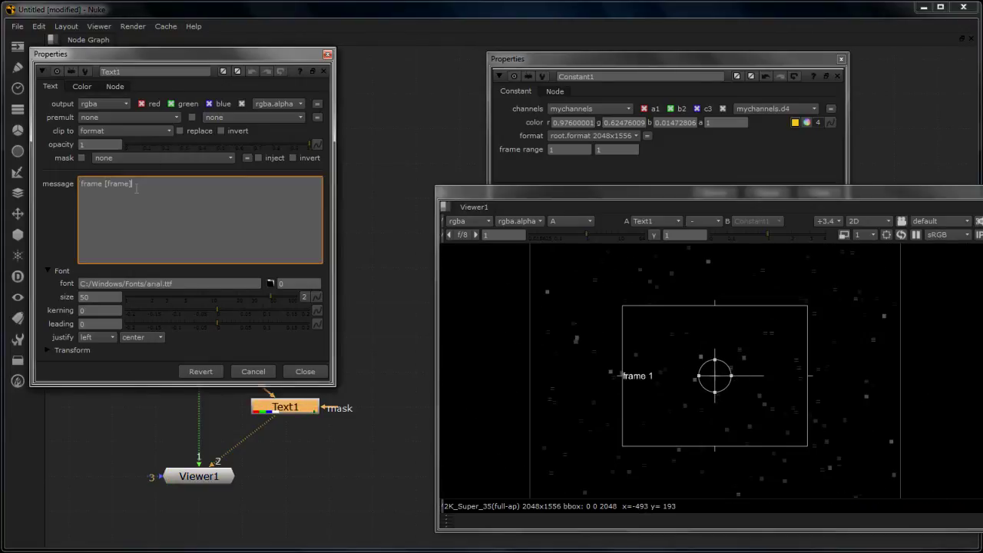
{"action": "scroll", "coordinate": [610, 380], "scroll_direction": "up", "scroll_amount": 6}
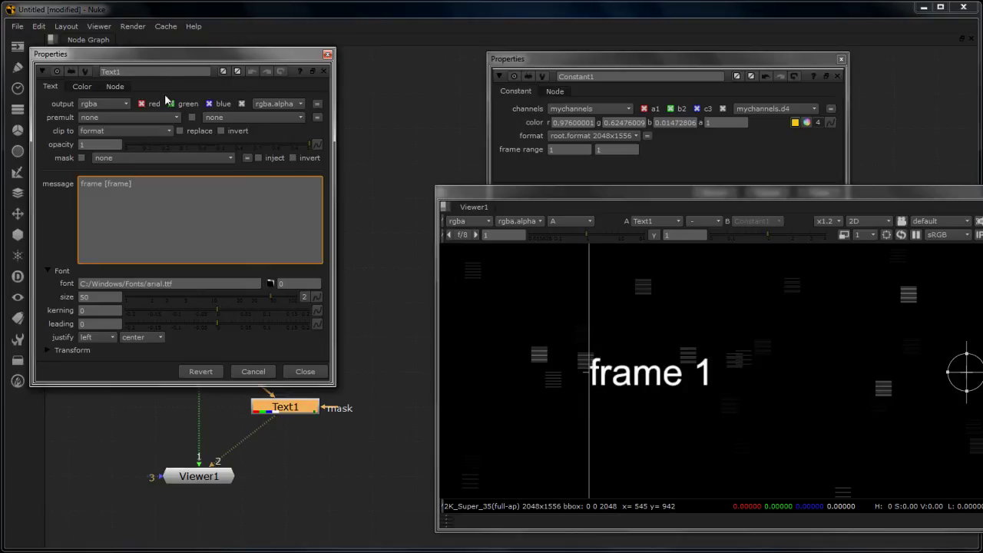
{"action": "left_click_drag", "start_coordinate": [161, 52], "coordinate": [227, 54]}
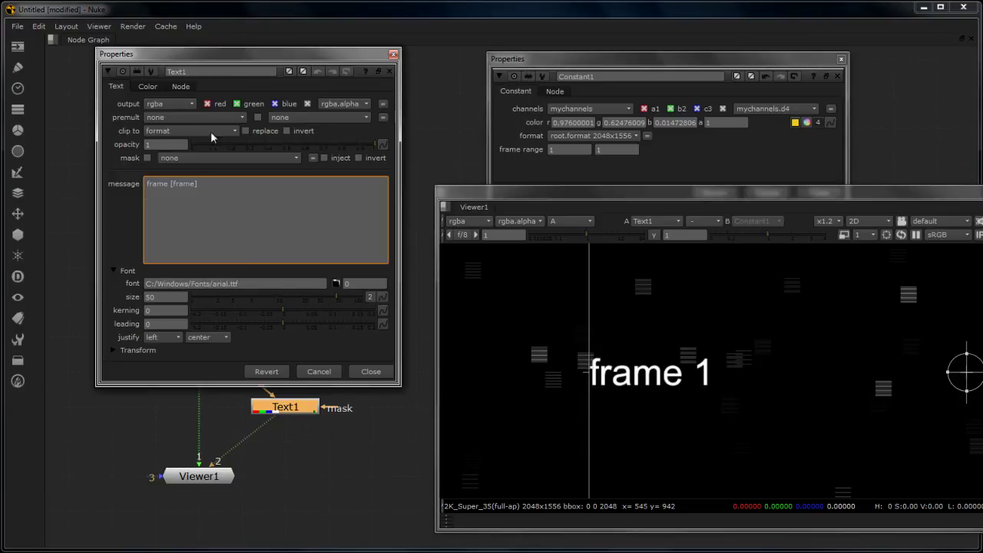
{"action": "scroll", "coordinate": [622, 395], "scroll_direction": "down", "scroll_amount": 5}
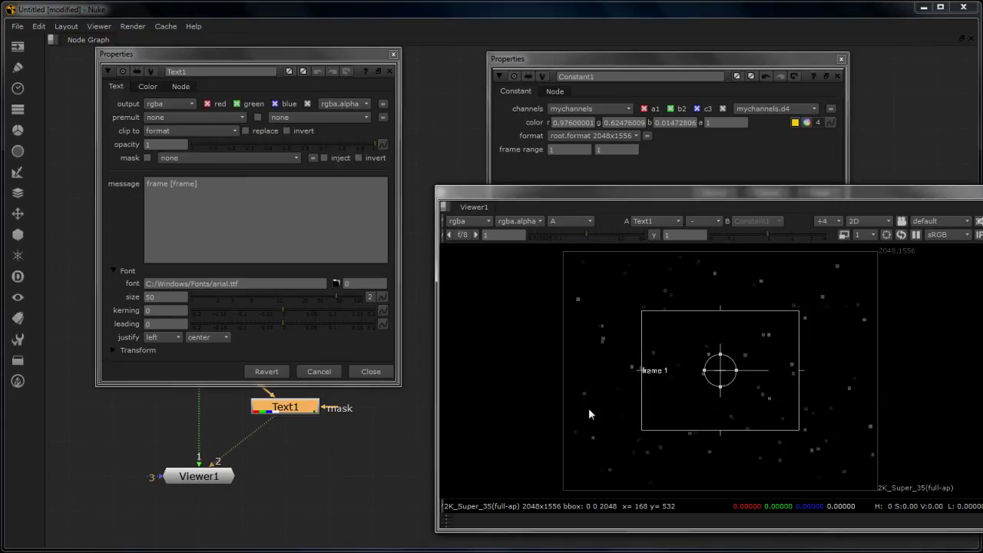
Set the Text node's font size to 200
{"action": "left_click_drag", "start_coordinate": [335, 296], "coordinate": [398, 305]}
{"action": "double_click", "coordinate": [175, 296]}
{"action": "type", "text": "2"}
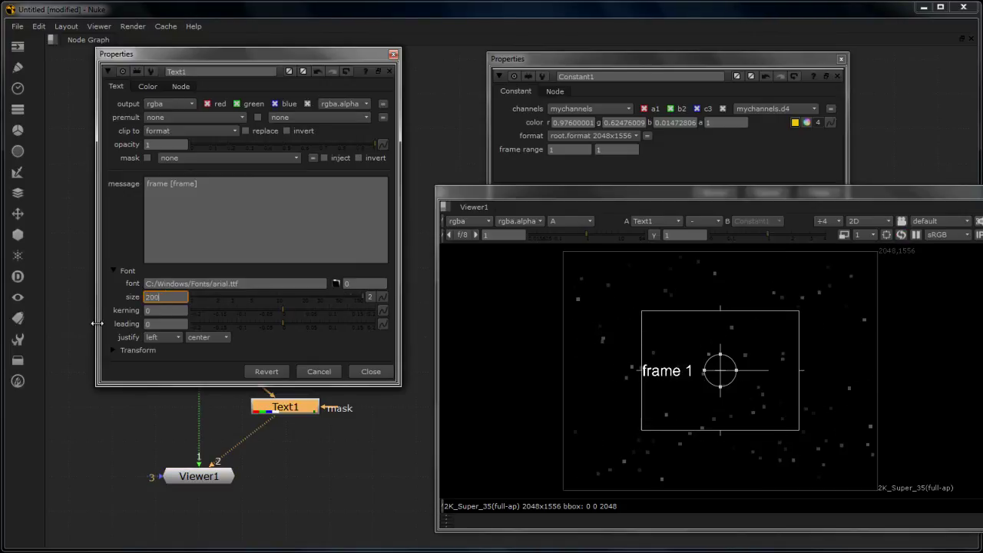
{"action": "type", "text": "00"}
{"action": "key", "text": "Return"}
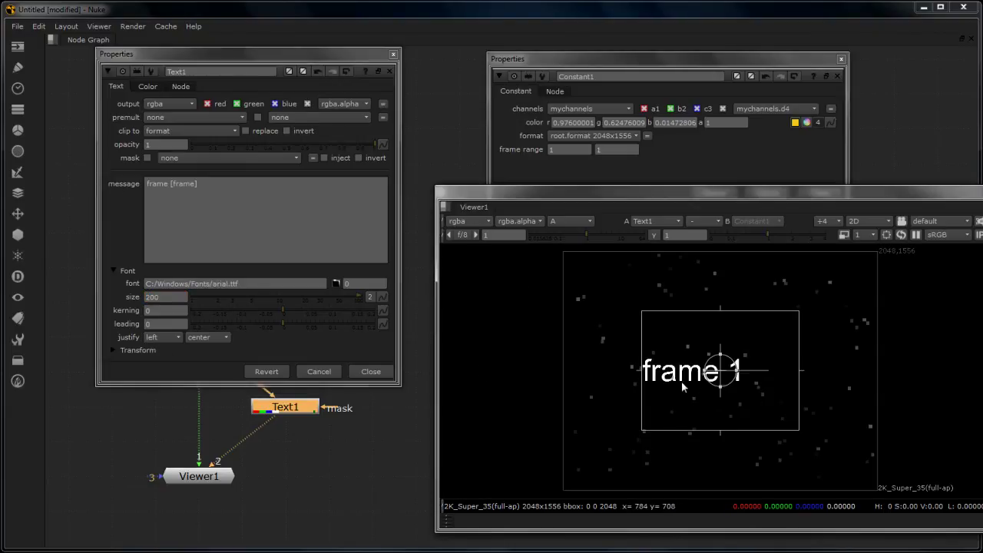
Select the Constant node and display the mychannels layer in the viewer as RGB
{"action": "left_click_drag", "start_coordinate": [261, 54], "coordinate": [599, 59]}
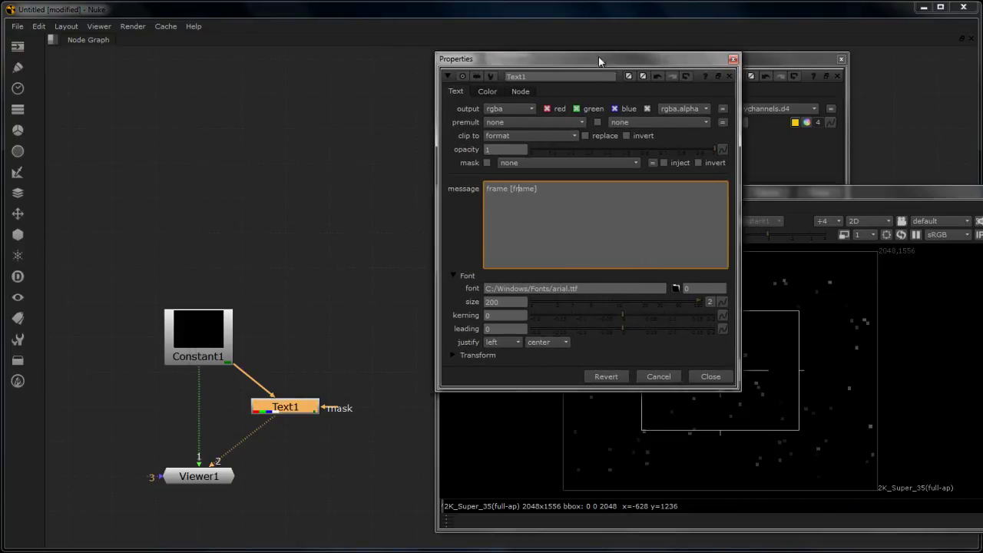
{"action": "left_click", "coordinate": [216, 341]}
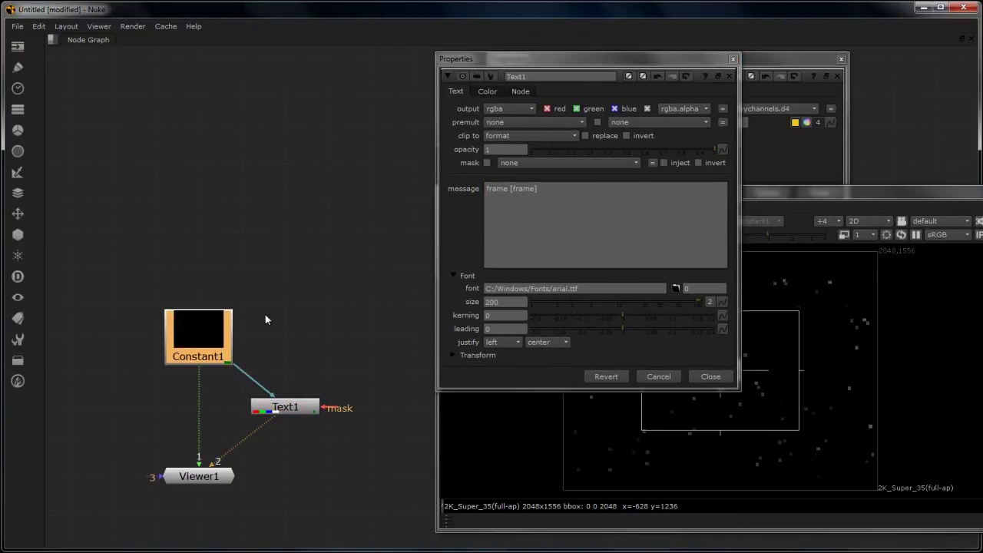
{"action": "left_click_drag", "start_coordinate": [591, 60], "coordinate": [238, 121]}
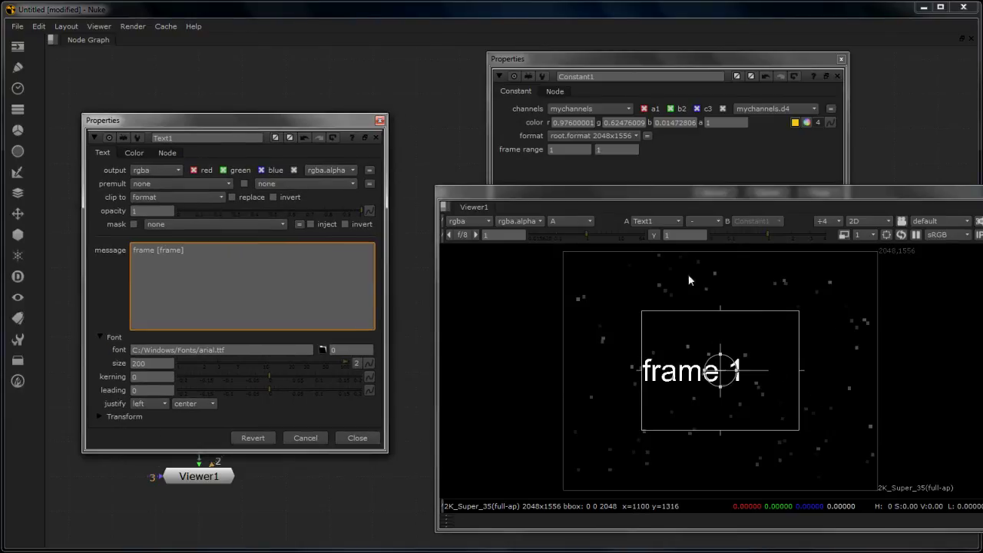
{"action": "left_click", "coordinate": [465, 221]}
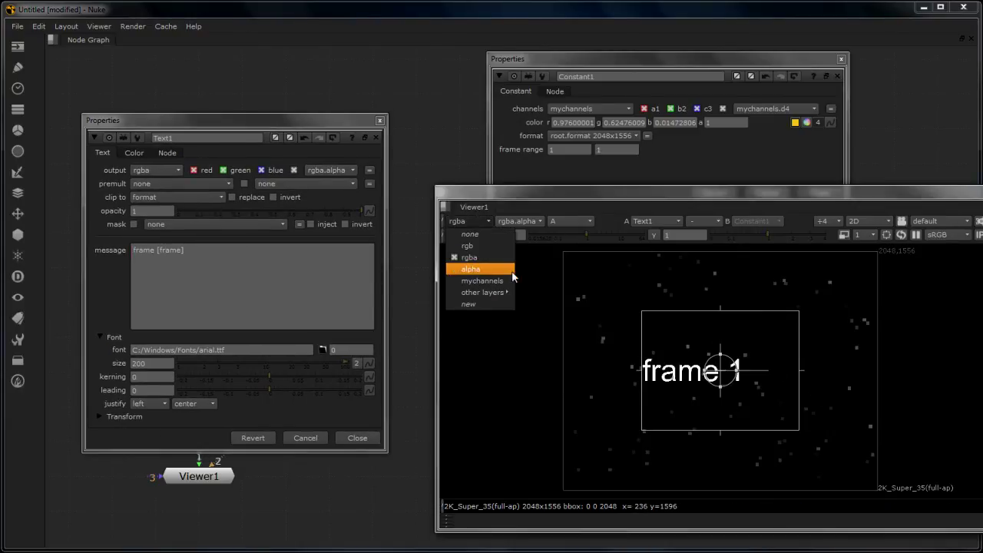
{"action": "left_click", "coordinate": [489, 286]}
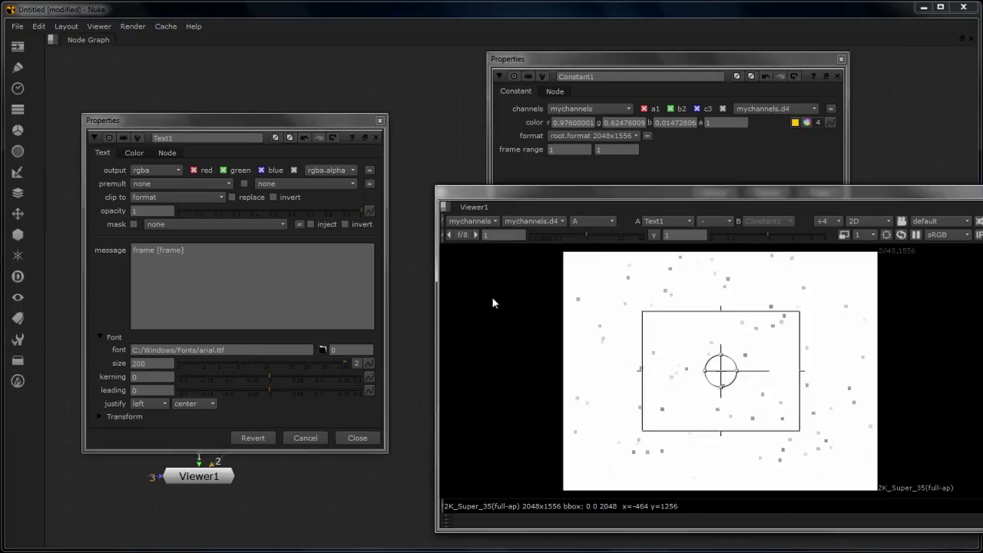
{"action": "left_click", "coordinate": [611, 221]}
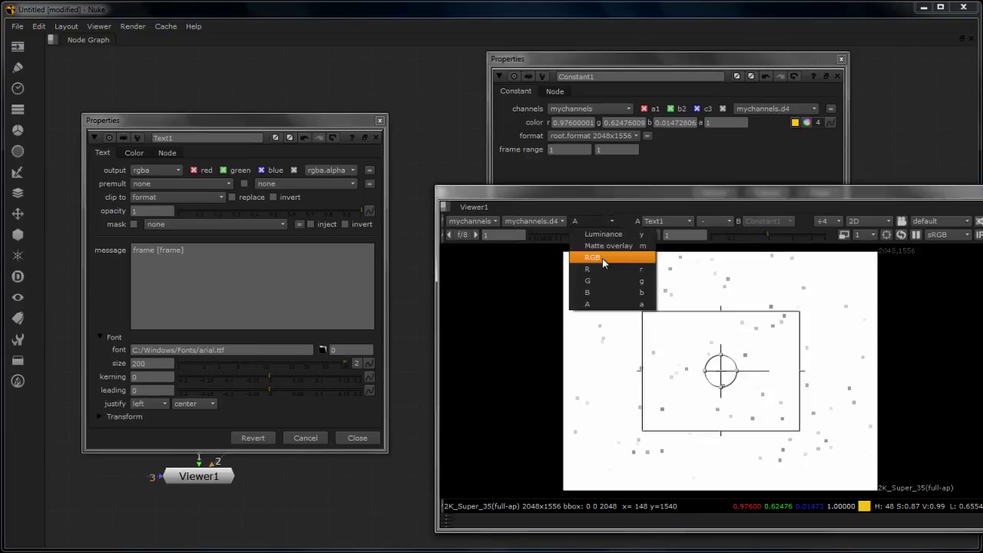
{"action": "left_click", "coordinate": [601, 259]}
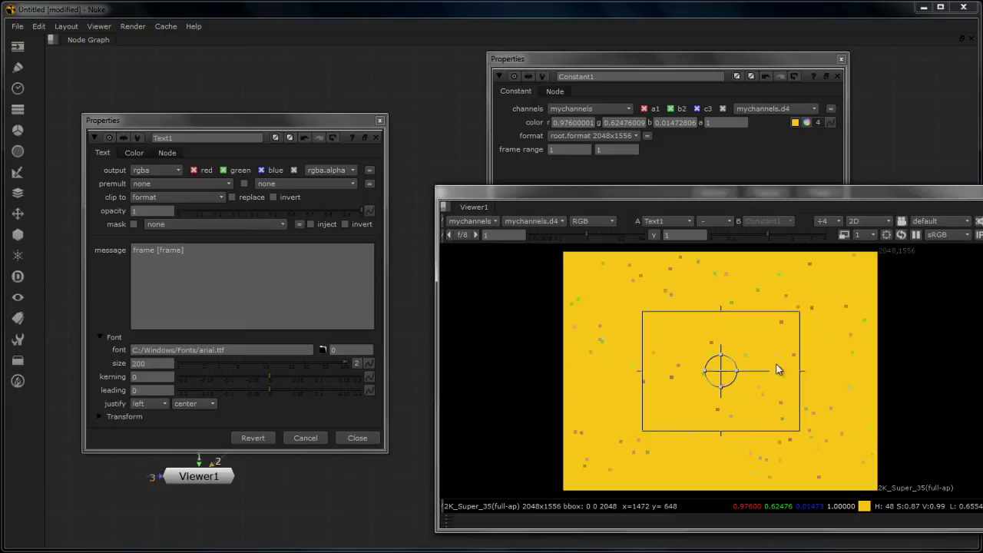
Compare the viewer's rgba layer with the mychannels layer by switching to rgba and back to mychannels
{"action": "left_click", "coordinate": [471, 221]}
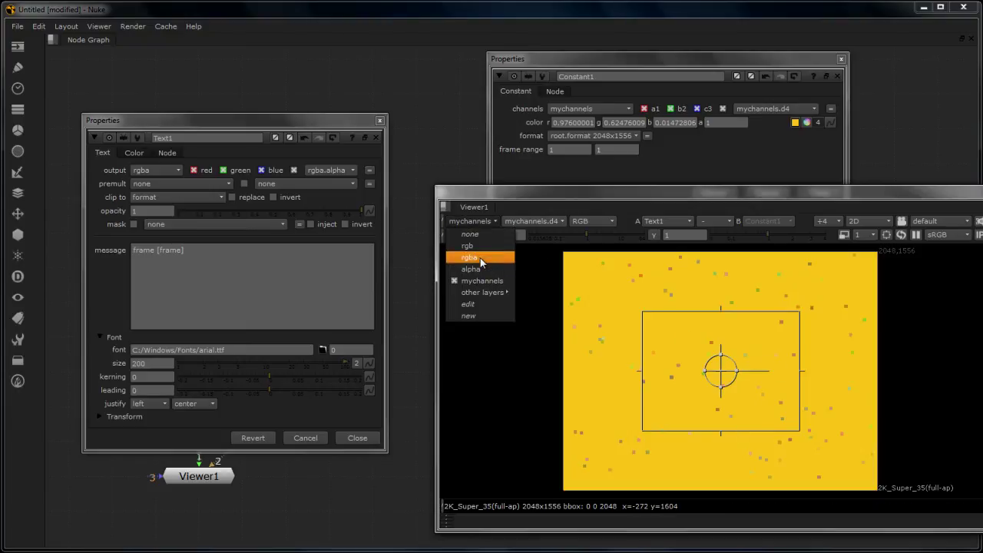
{"action": "left_click", "coordinate": [479, 259]}
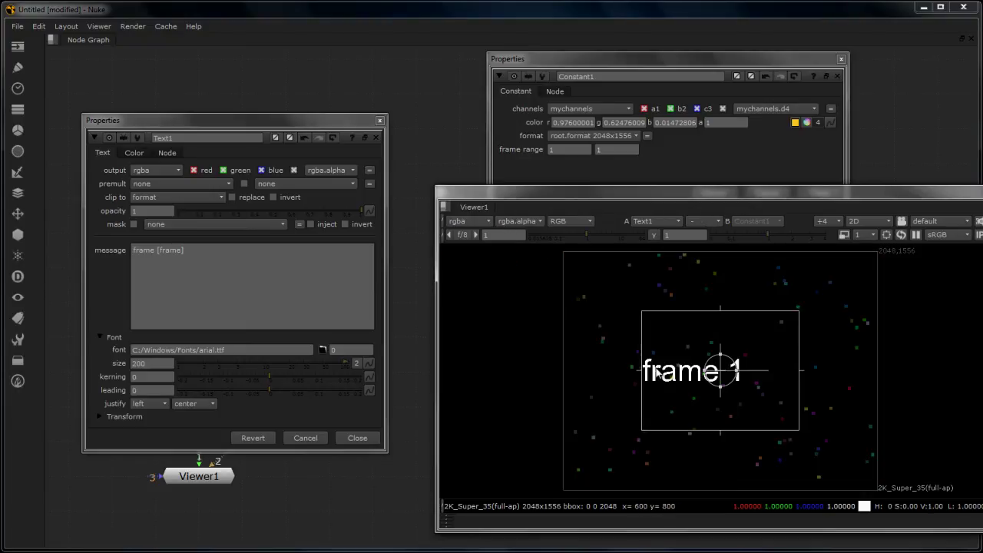
{"action": "left_click", "coordinate": [456, 222]}
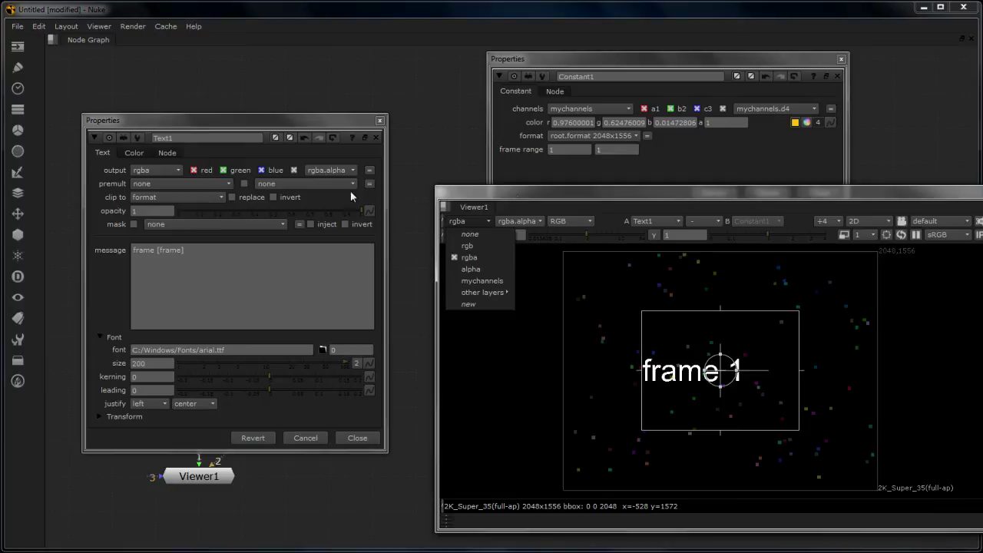
{"action": "left_click", "coordinate": [491, 281]}
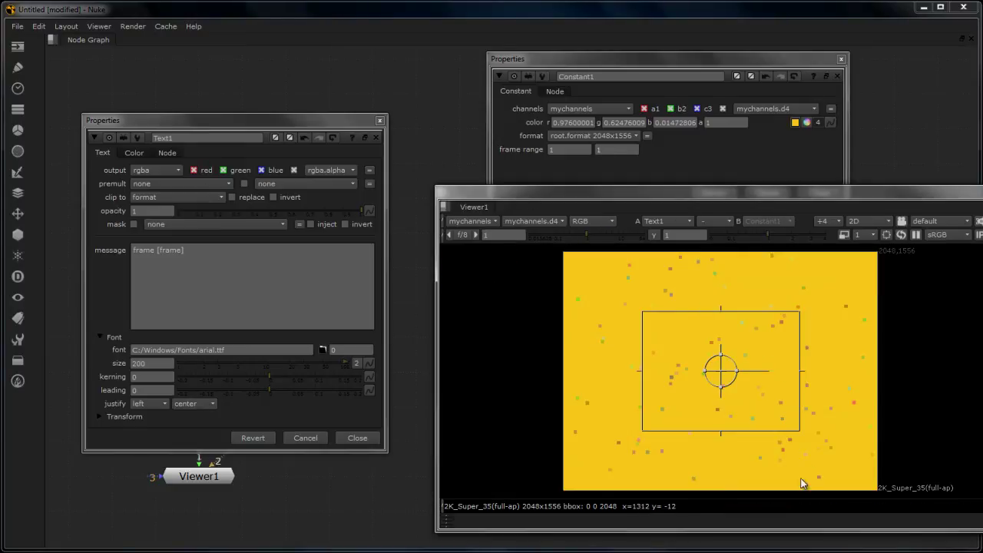
{"action": "left_click", "coordinate": [481, 223]}
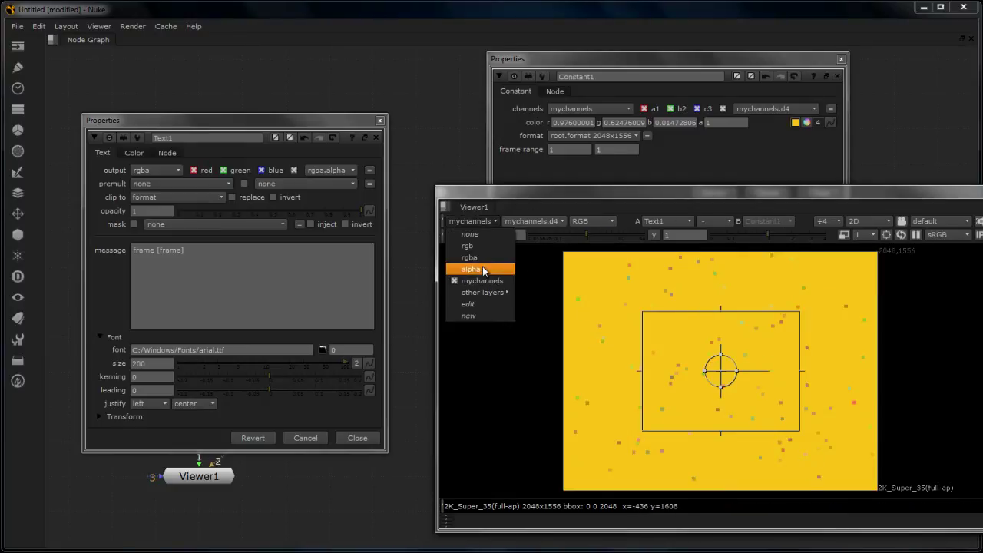
{"action": "left_click", "coordinate": [501, 365]}
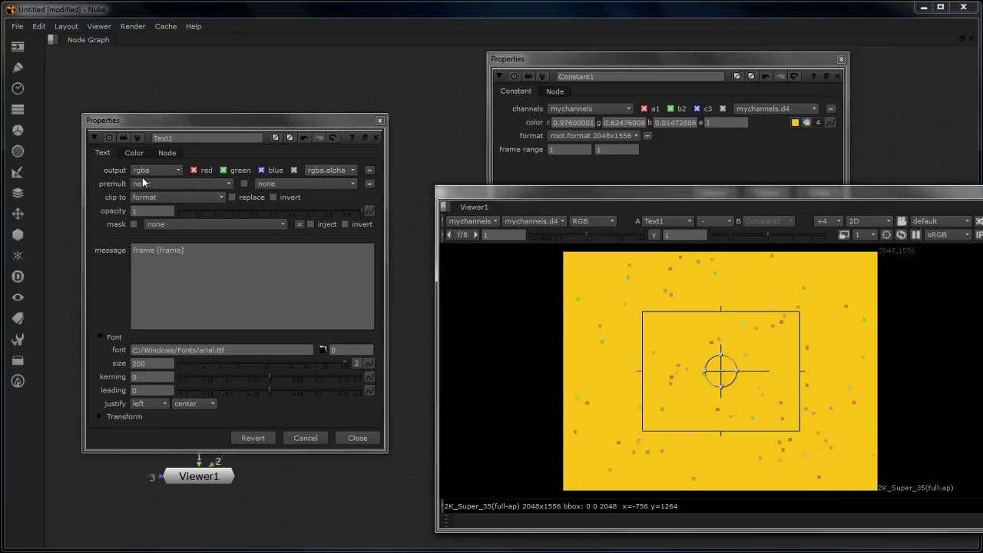
Set the Text node's output layer to mychannels
{"action": "left_click_drag", "start_coordinate": [158, 122], "coordinate": [205, 90]}
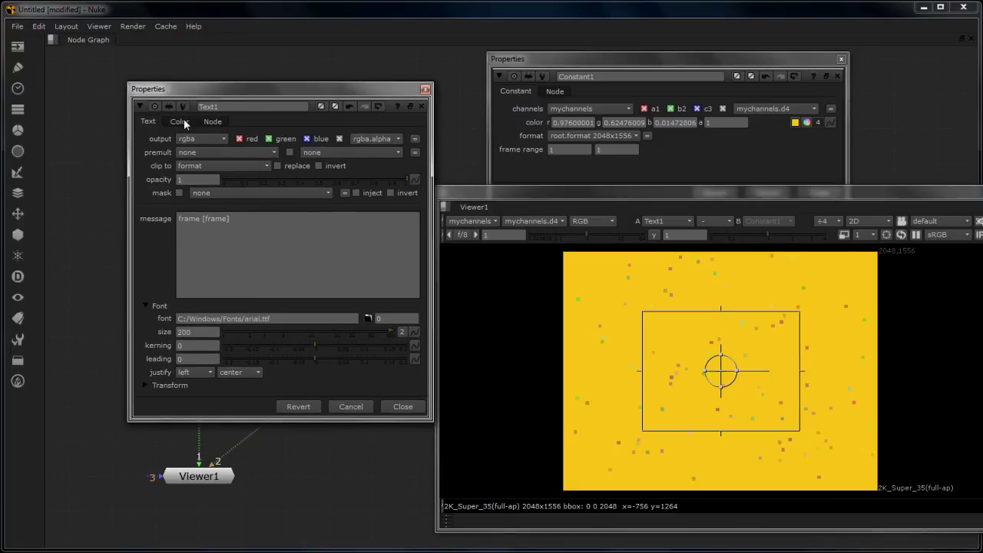
{"action": "left_click", "coordinate": [210, 139]}
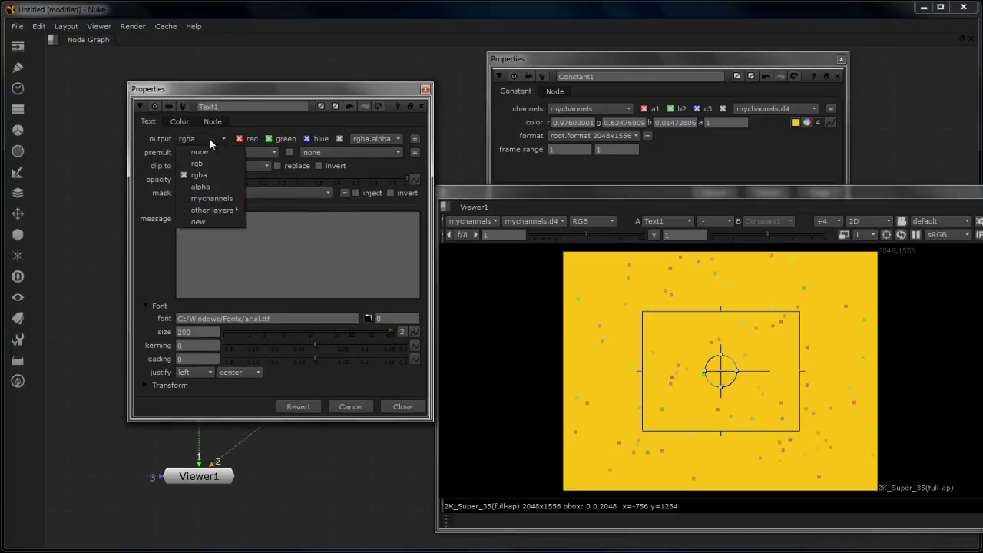
{"action": "mouse_move", "coordinate": [202, 210]}
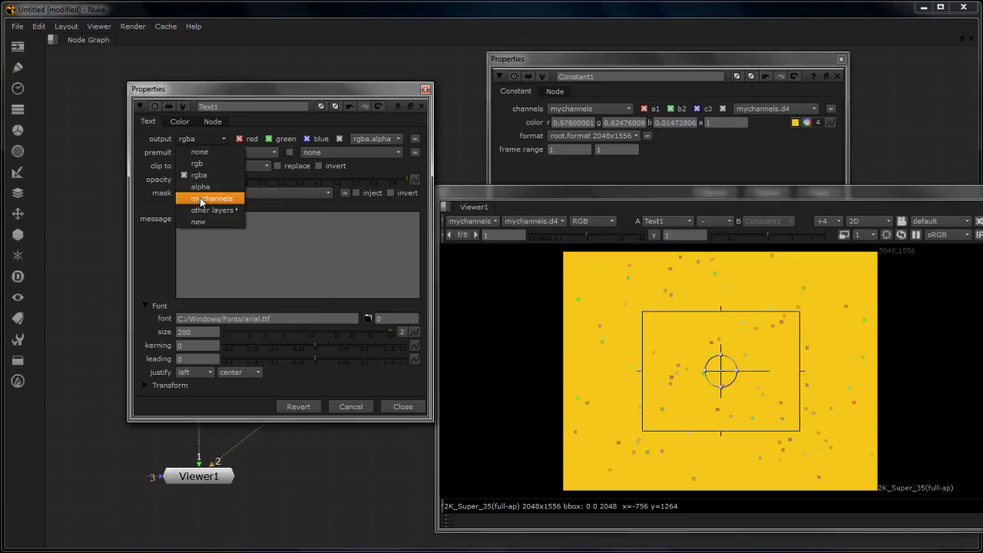
{"action": "left_click", "coordinate": [202, 198]}
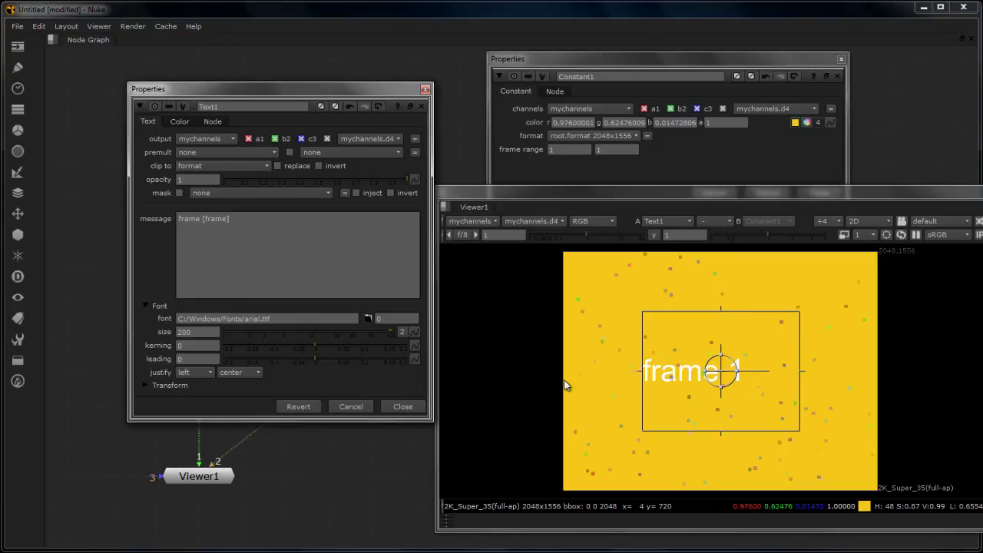
Rearrange the Constant and Text properties windows to uncover the node graph, selecting the Constant node and the Text node in turn
{"action": "left_click_drag", "start_coordinate": [274, 87], "coordinate": [311, 52]}
{"action": "left_click", "coordinate": [206, 343]}
{"action": "left_click_drag", "start_coordinate": [668, 55], "coordinate": [664, 32]}
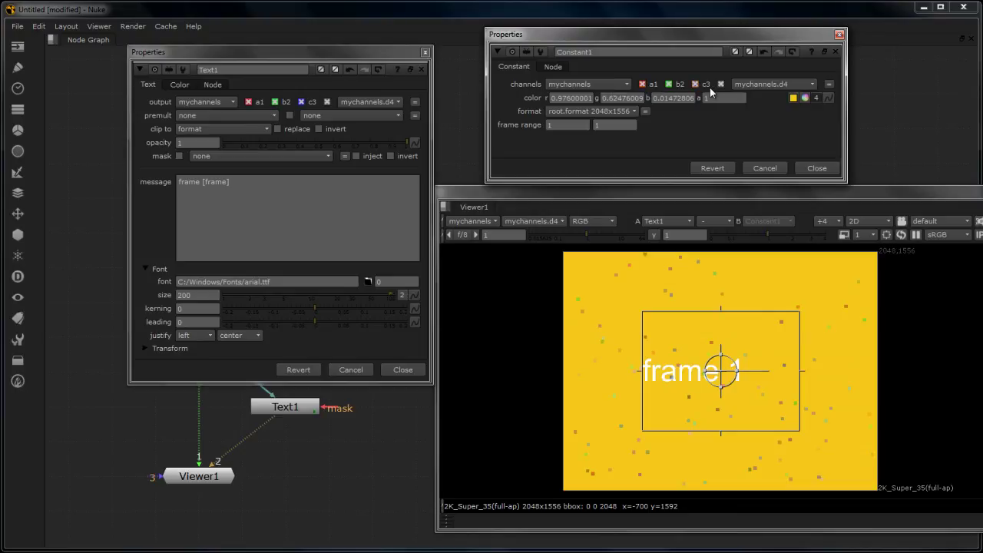
{"action": "left_click_drag", "start_coordinate": [254, 53], "coordinate": [485, 50]}
{"action": "left_click", "coordinate": [286, 408]}
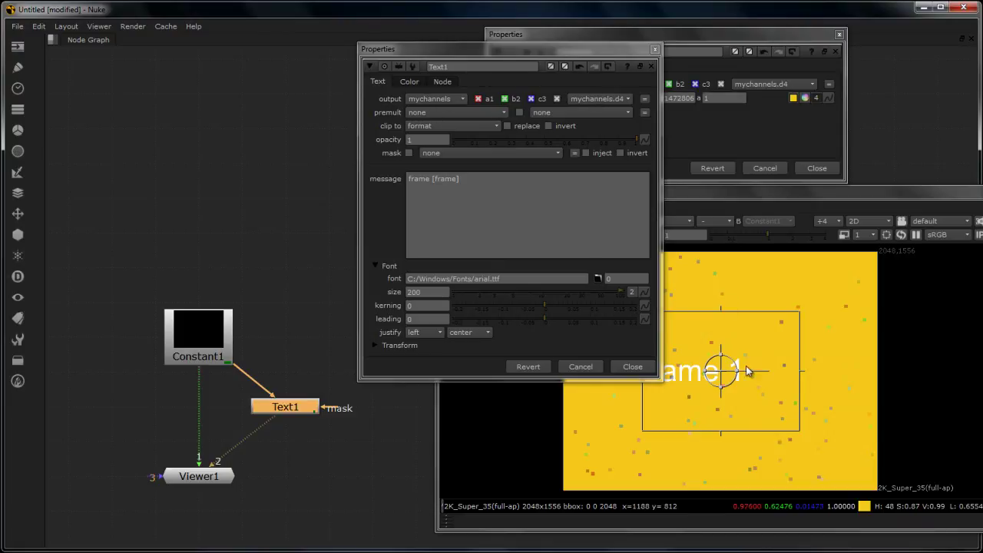
Display the rgba layer in the viewer, keeping the Text node's properties window clear of the viewer
{"action": "left_click_drag", "start_coordinate": [565, 49], "coordinate": [229, 48]}
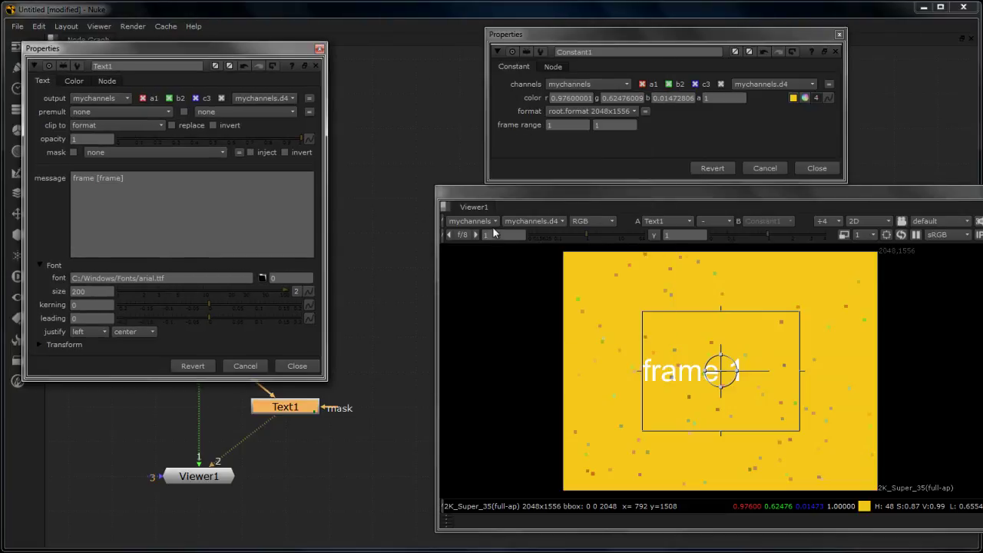
{"action": "left_click", "coordinate": [470, 221]}
{"action": "left_click", "coordinate": [484, 258]}
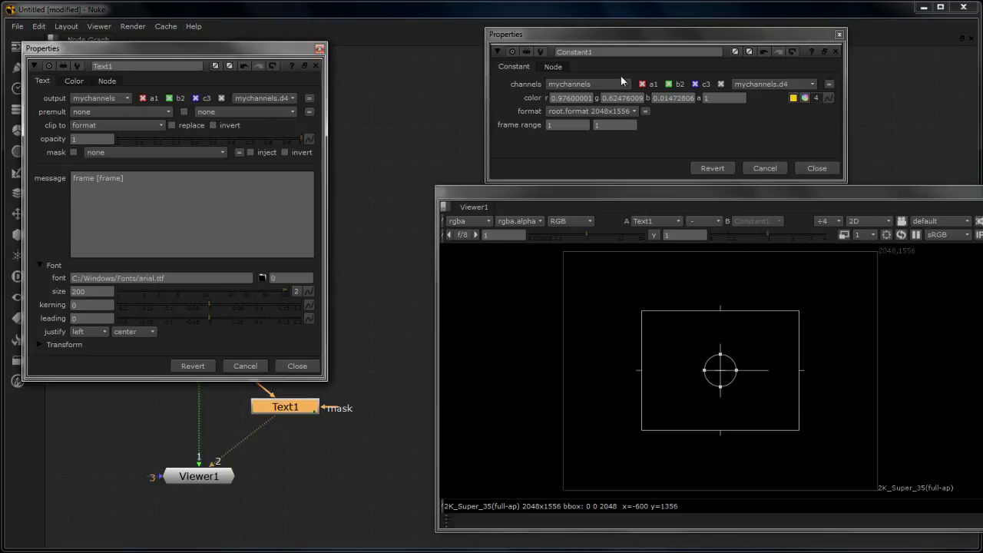
{"action": "left_click_drag", "start_coordinate": [283, 47], "coordinate": [362, 101]}
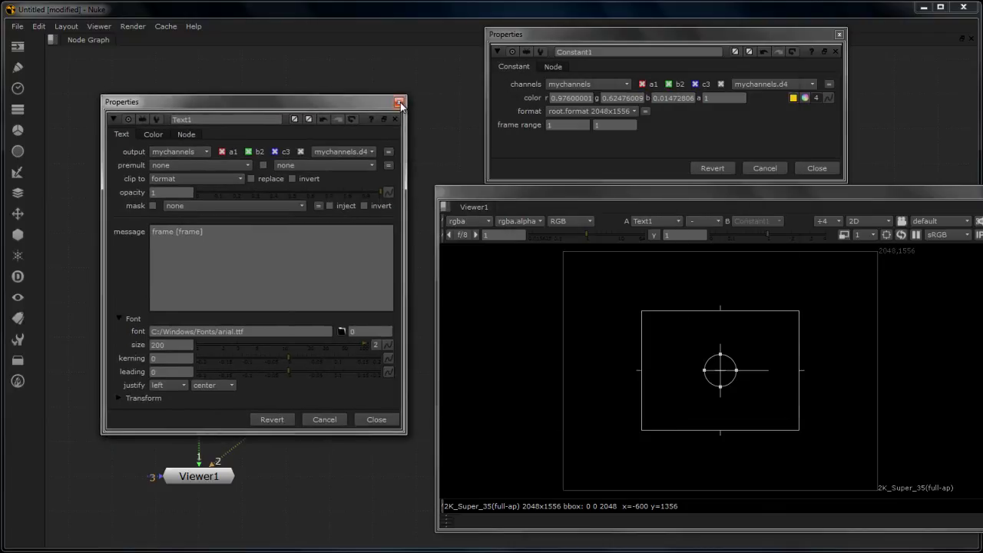
Close the Text node's properties and compare the Constant and Text nodes as viewer input A in the rgba layer
{"action": "left_click", "coordinate": [398, 103]}
{"action": "left_click", "coordinate": [301, 441]}
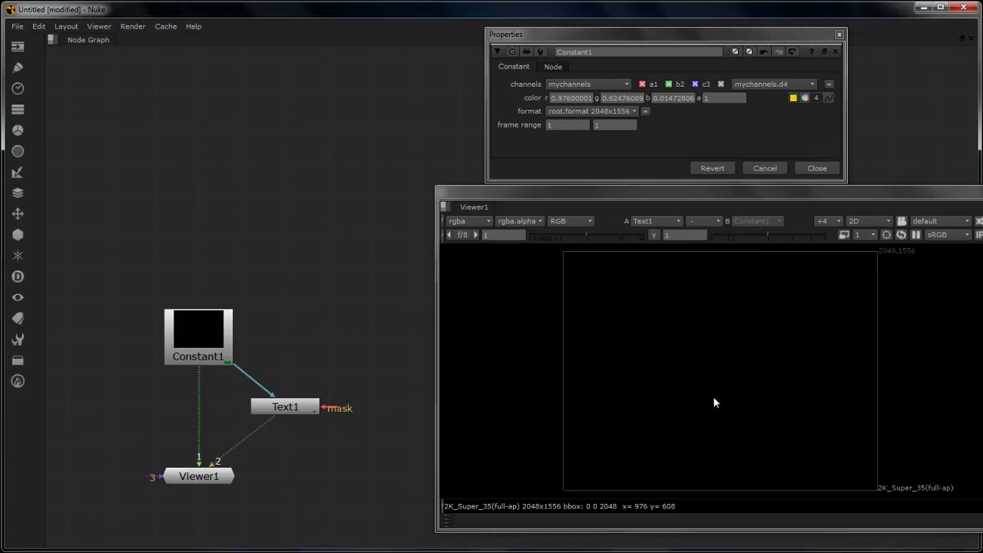
{"action": "left_click", "coordinate": [649, 221]}
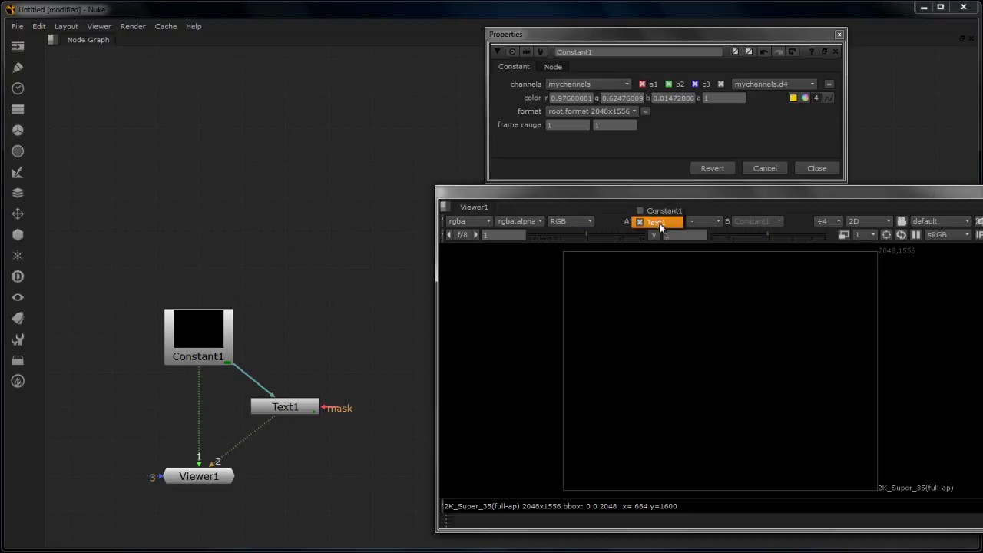
{"action": "left_click", "coordinate": [662, 211]}
{"action": "left_click", "coordinate": [660, 222]}
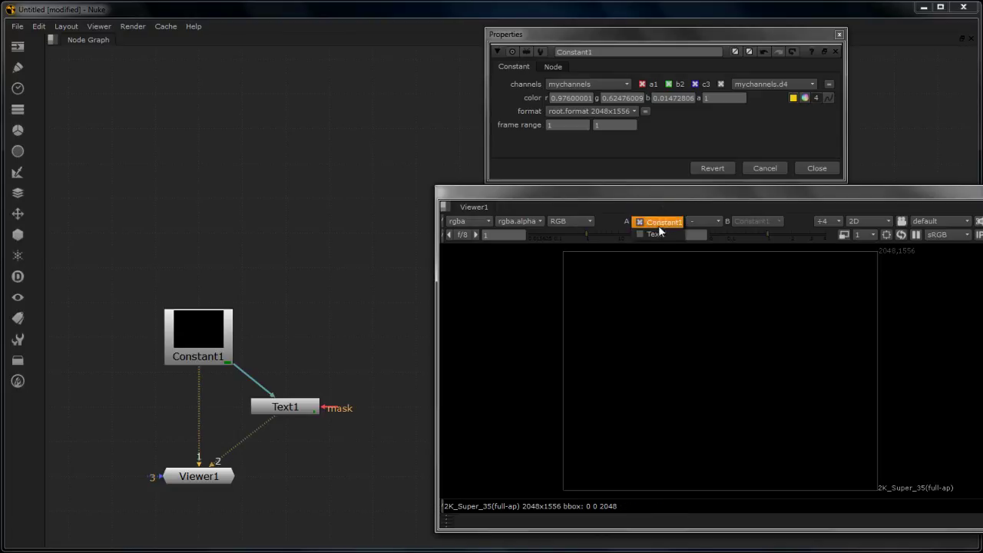
{"action": "left_click", "coordinate": [659, 235]}
Display the mychannels layer in the viewer with the Constant node as input A
{"action": "left_click", "coordinate": [471, 222]}
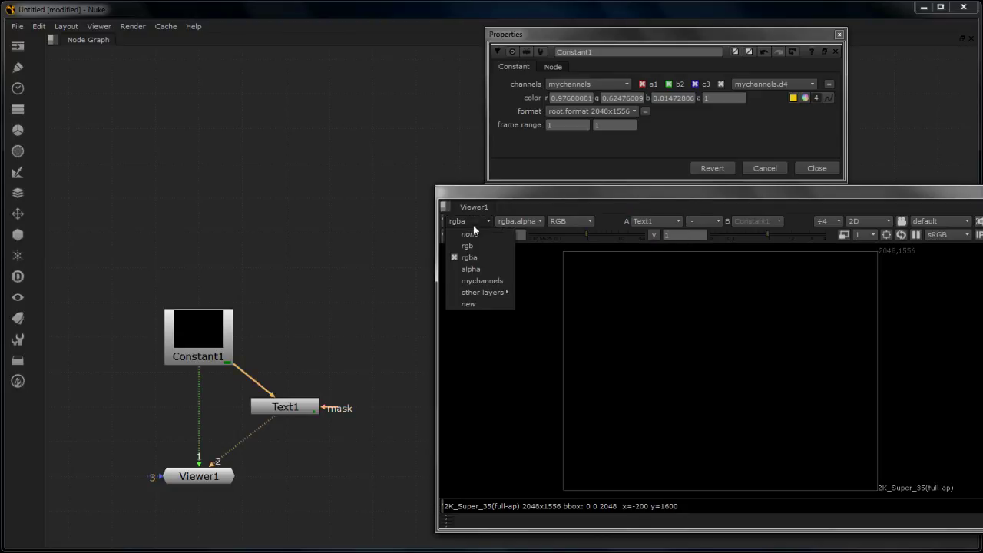
{"action": "left_click", "coordinate": [479, 282]}
{"action": "left_click", "coordinate": [661, 221]}
{"action": "left_click", "coordinate": [659, 210]}
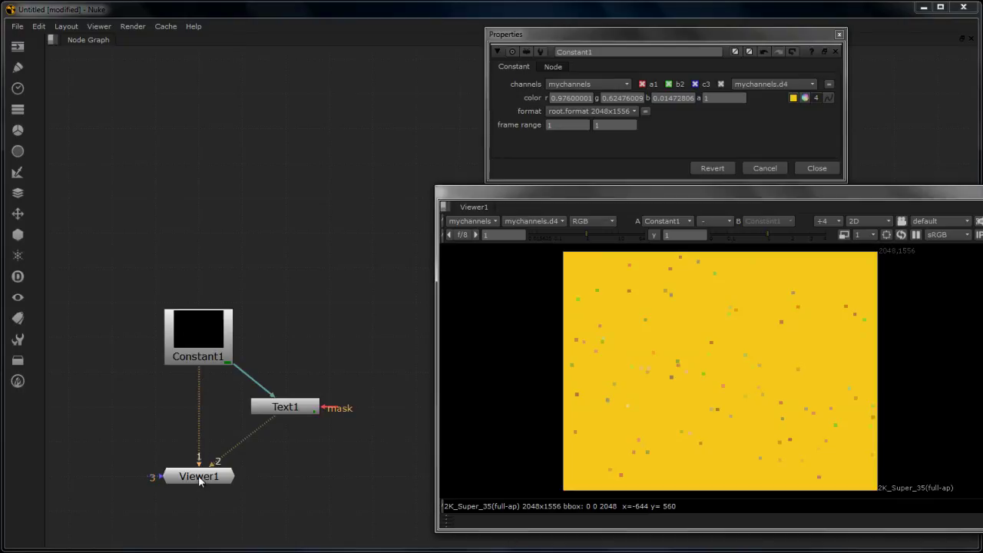
Switch viewer input A to the Text node to view its mychannels result
{"action": "scroll", "coordinate": [204, 477], "scroll_direction": "up", "scroll_amount": 3}
{"action": "scroll", "coordinate": [169, 261], "scroll_direction": "down", "scroll_amount": 3}
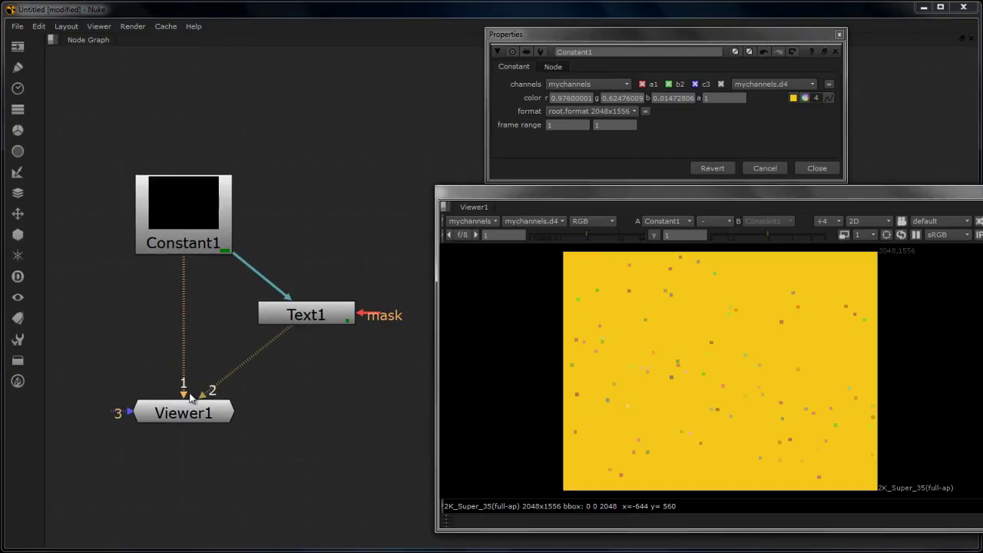
{"action": "left_click", "coordinate": [307, 313]}
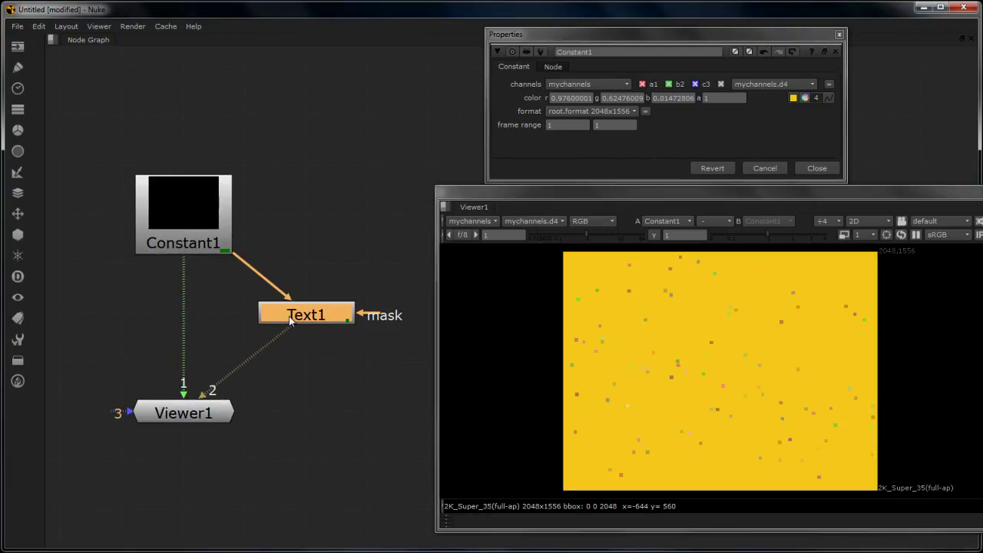
{"action": "left_click", "coordinate": [360, 415]}
{"action": "left_click", "coordinate": [654, 221]}
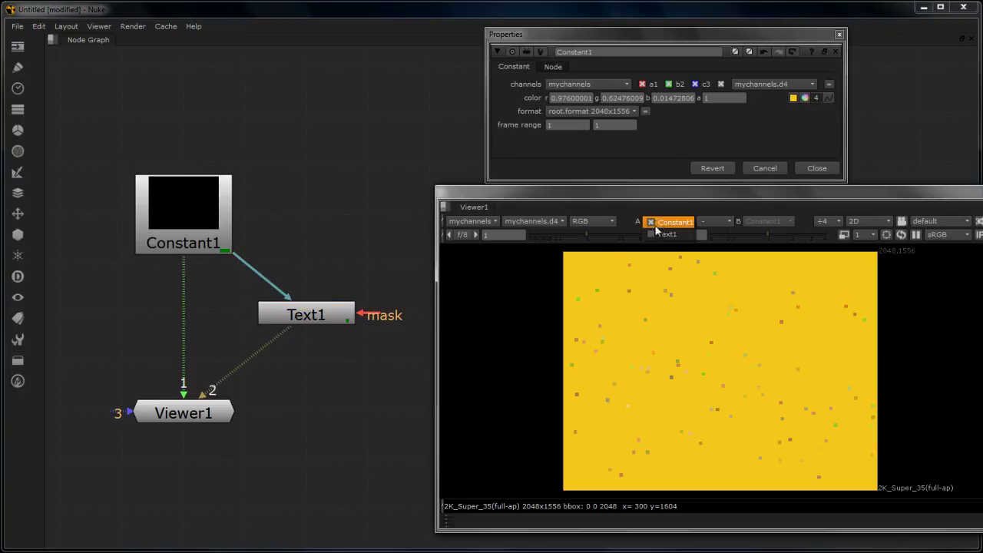
{"action": "left_click", "coordinate": [658, 235]}
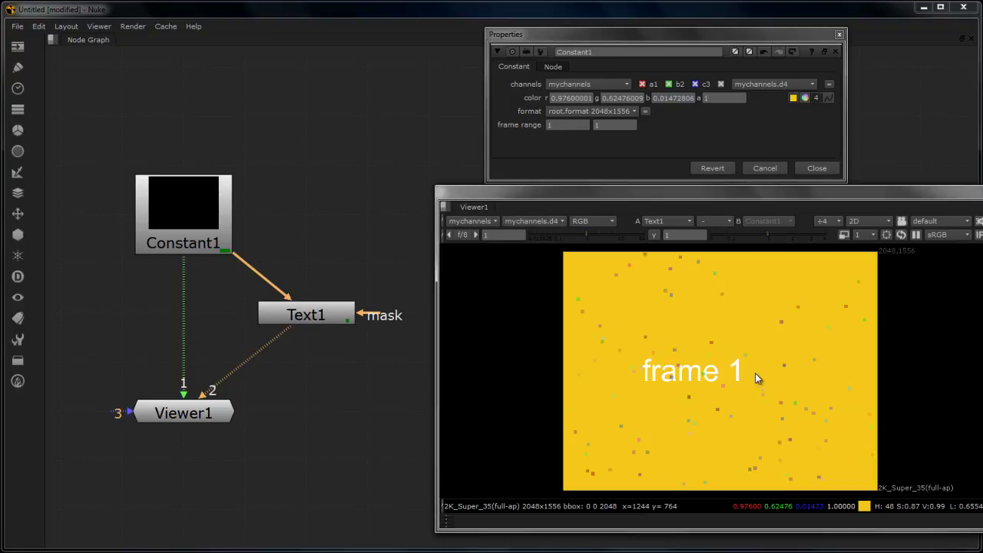
Compare the Text node with the Constant node using the viewer wipe, moving the wipe handle across the text, and turn the wipe off
{"action": "left_click", "coordinate": [720, 221]}
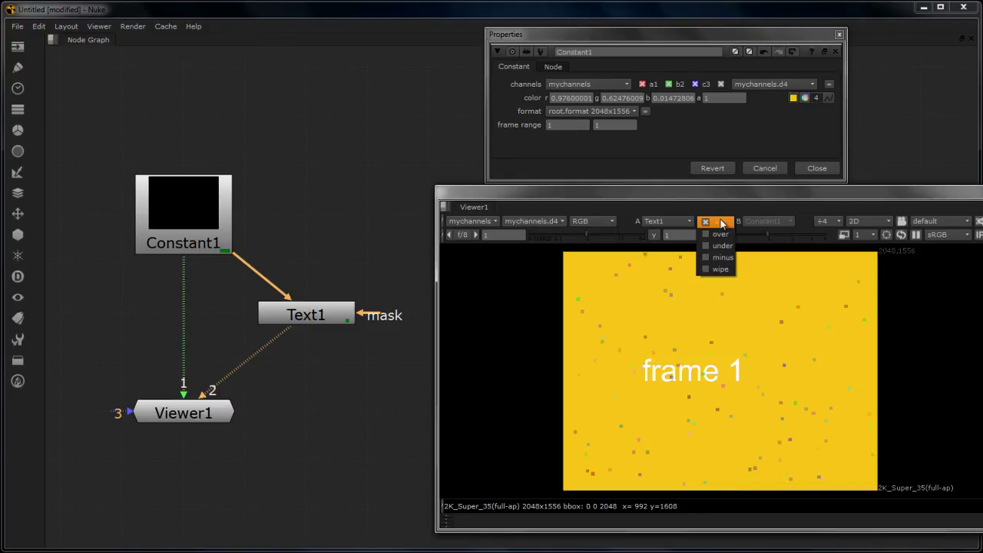
{"action": "left_click", "coordinate": [718, 269]}
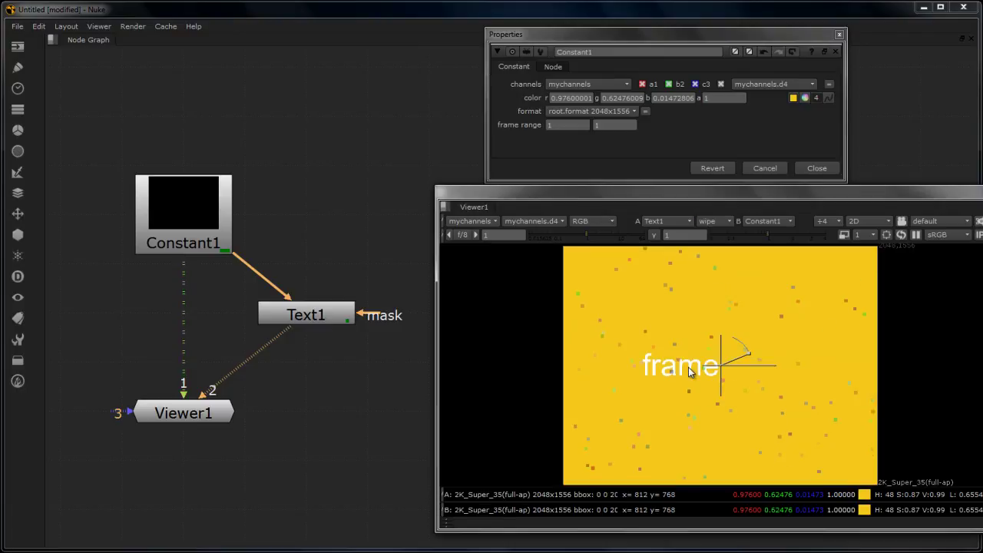
{"action": "left_click_drag", "start_coordinate": [708, 375], "coordinate": [695, 317]}
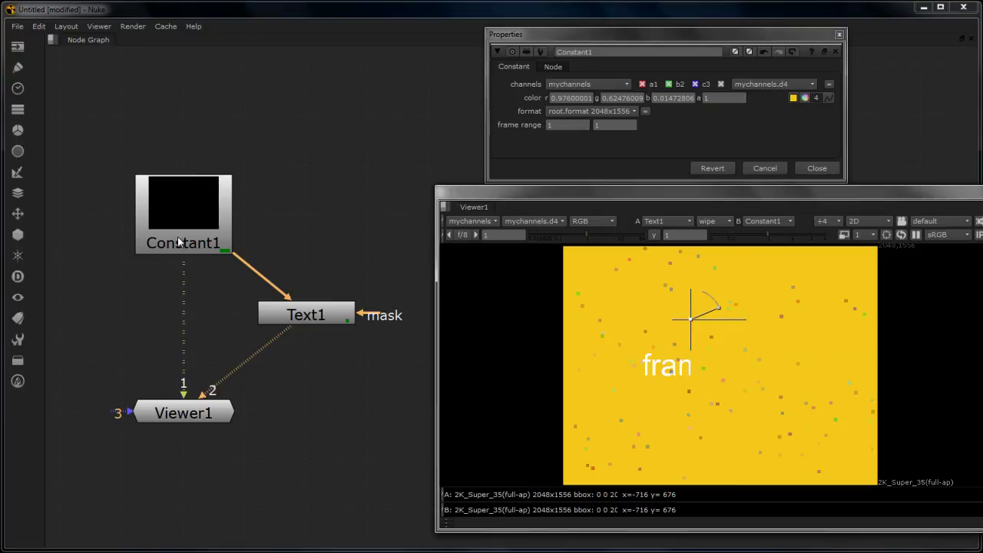
{"action": "scroll", "coordinate": [180, 416], "scroll_direction": "down", "scroll_amount": 2}
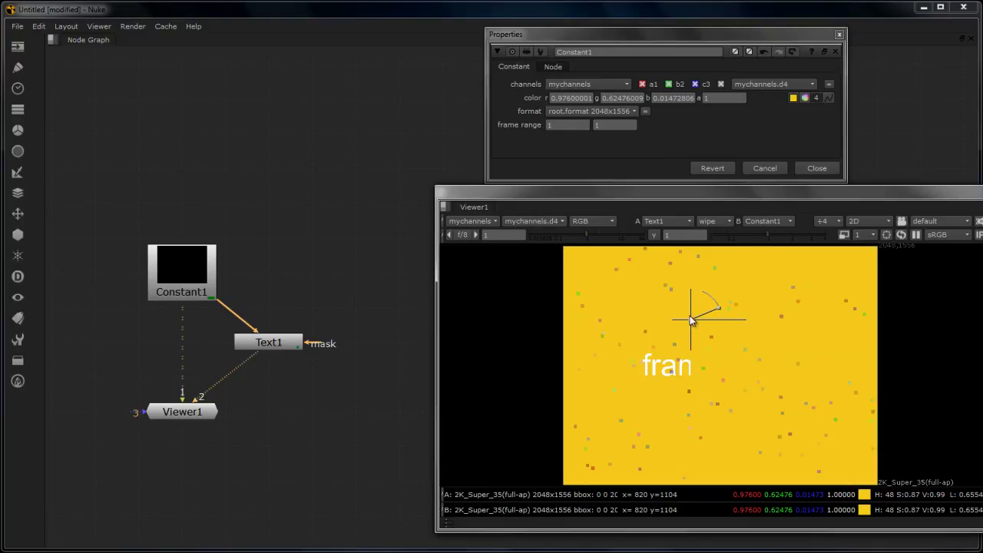
{"action": "left_click_drag", "start_coordinate": [690, 317], "coordinate": [706, 371]}
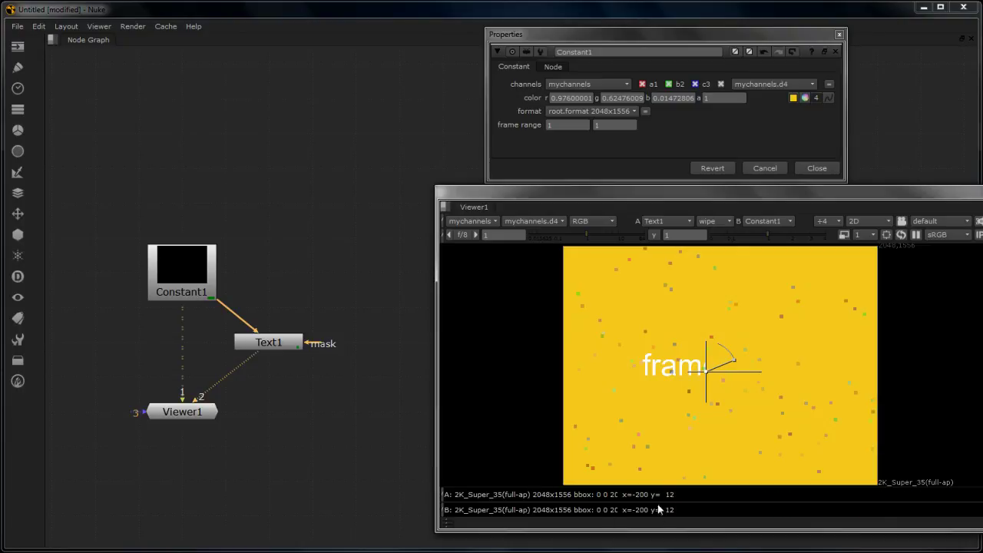
{"action": "left_click_drag", "start_coordinate": [705, 370], "coordinate": [689, 332]}
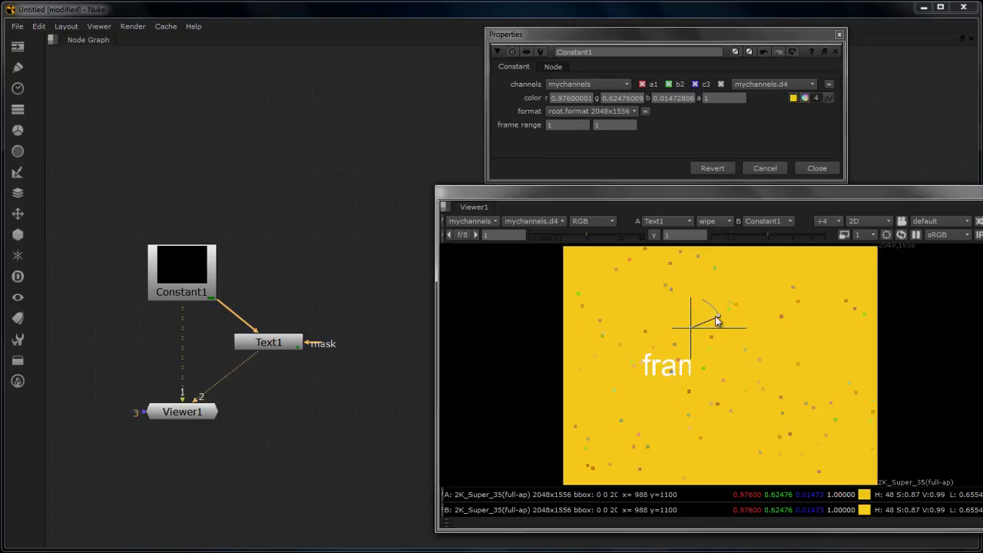
{"action": "left_click", "coordinate": [713, 221]}
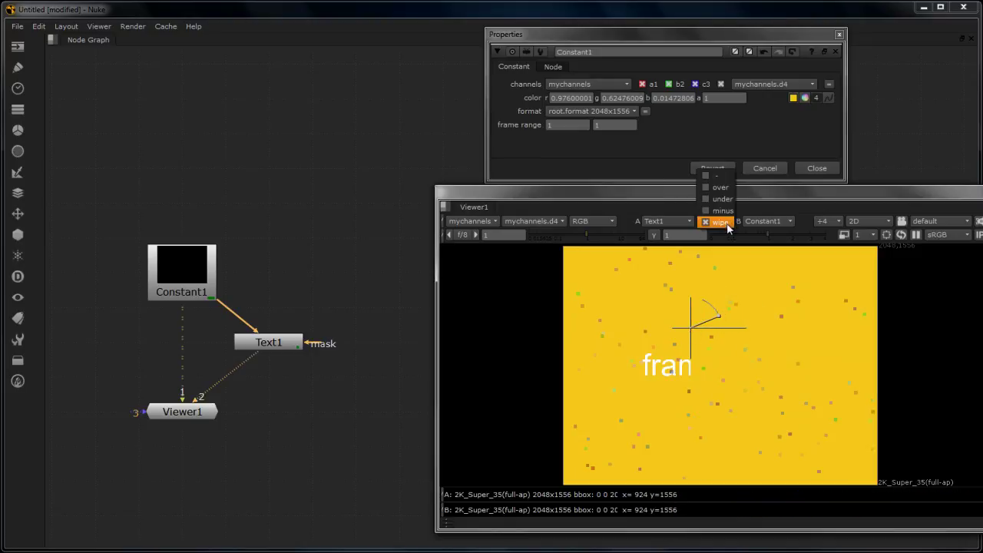
{"action": "left_click", "coordinate": [711, 171]}
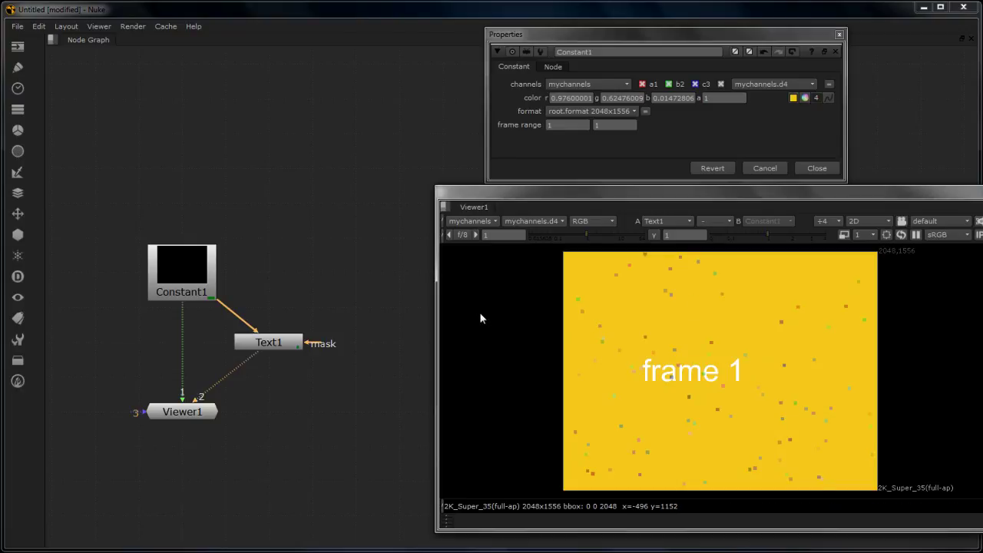
Move the viewer window clear of the Constant properties, open the Text node's properties and move that window off the node graph
{"action": "left_click_drag", "start_coordinate": [673, 197], "coordinate": [648, 234]}
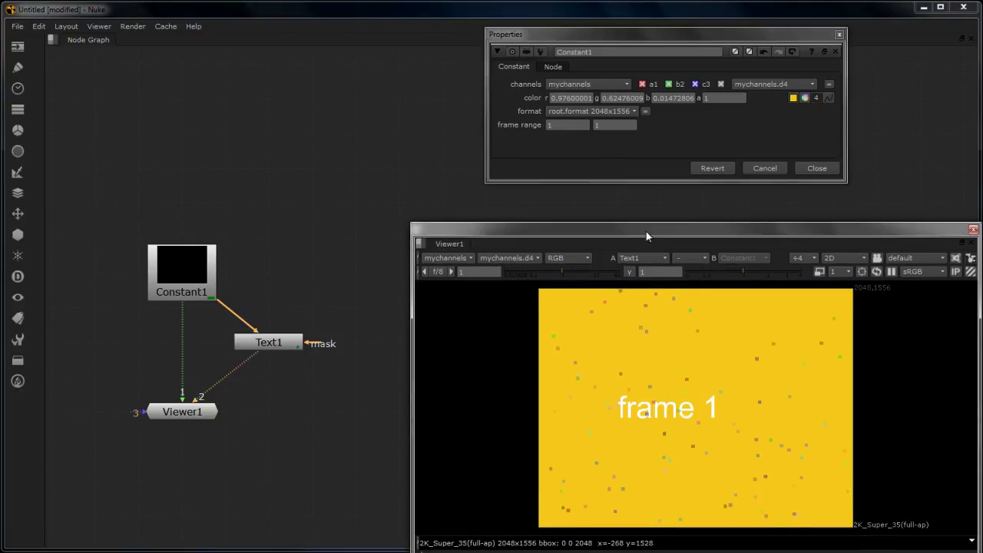
{"action": "left_click", "coordinate": [183, 286]}
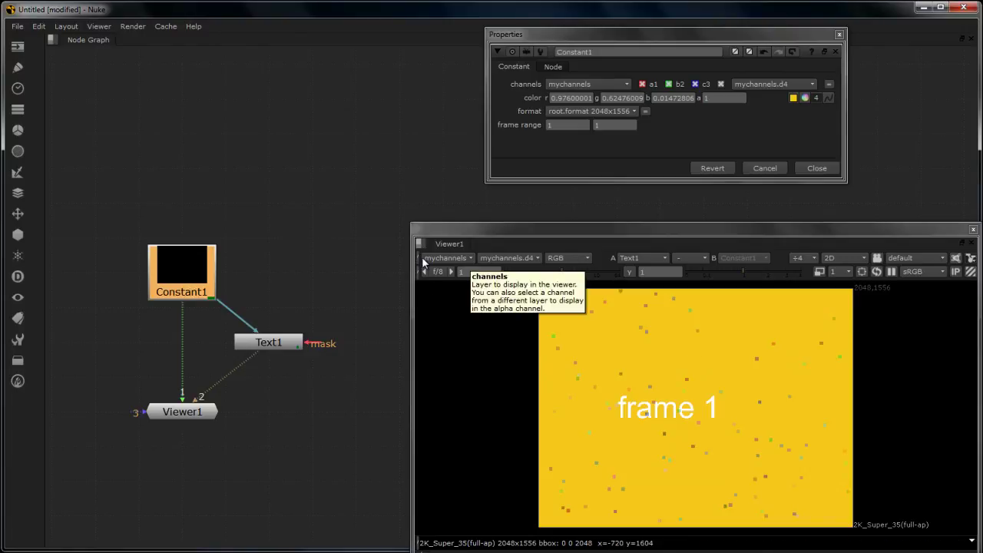
{"action": "left_click", "coordinate": [270, 347]}
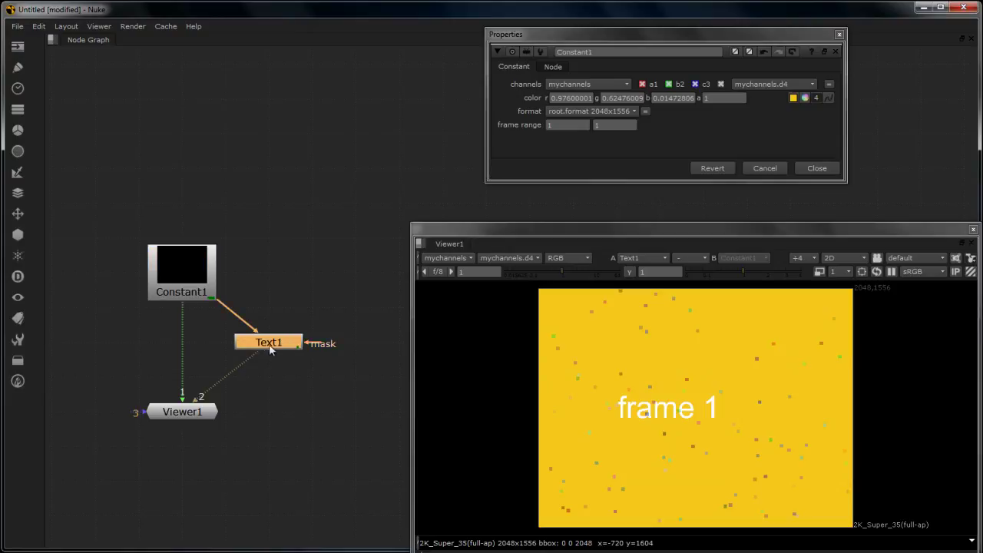
{"action": "double_click", "coordinate": [269, 346]}
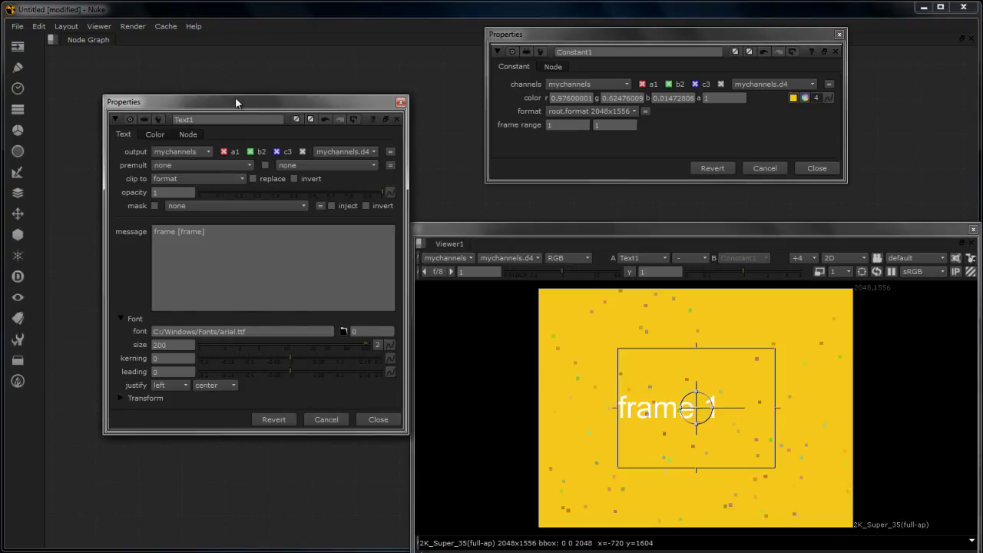
{"action": "left_click_drag", "start_coordinate": [229, 101], "coordinate": [463, 70]}
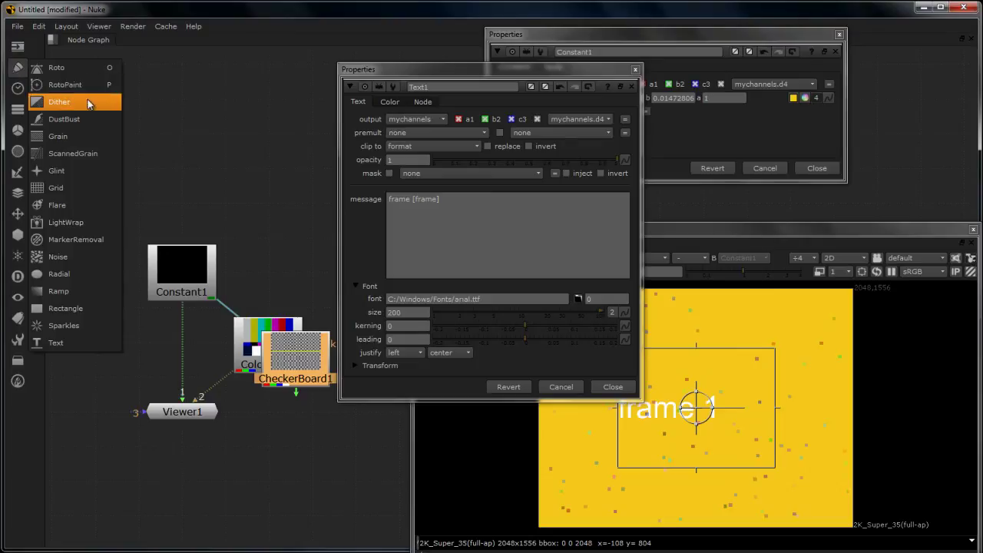
Add a Roto node to the CheckerBoard node and reposition its properties window so its output settings are in view
{"action": "key", "text": "Escape"}
{"action": "key", "text": "o"}
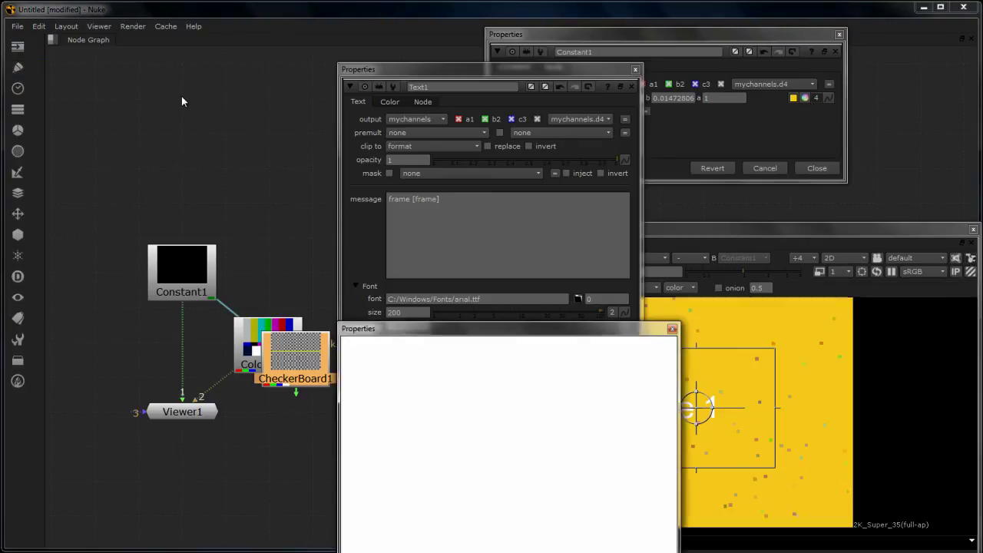
{"action": "left_click_drag", "start_coordinate": [449, 331], "coordinate": [206, 151]}
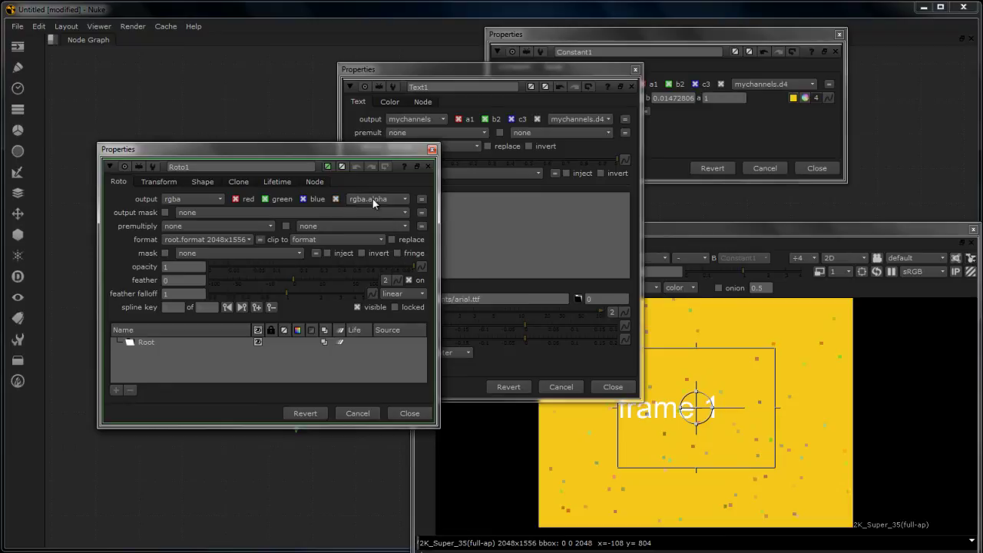
Add a Merge node and examine the layers offered for its output, keeping rgba
{"action": "key", "text": "m"}
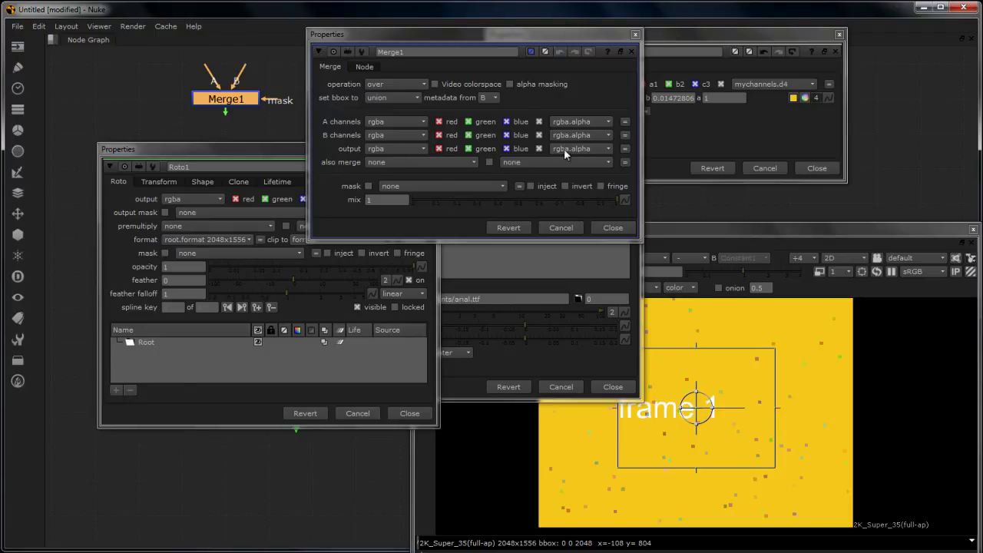
{"action": "left_click", "coordinate": [404, 148]}
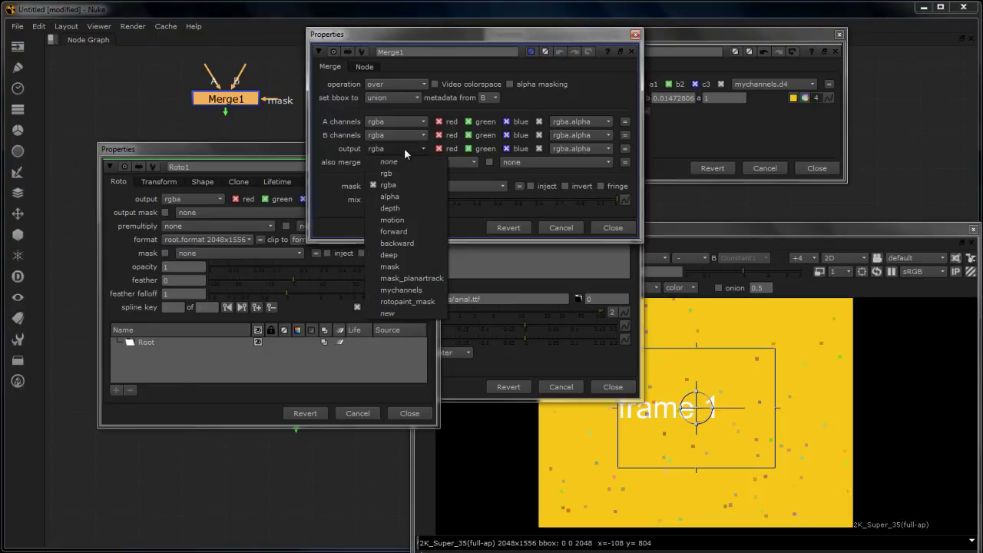
{"action": "left_click", "coordinate": [325, 223]}
Close the Merge and Roto properties windows and move the Text node's properties window away from the Constant properties
{"action": "left_click", "coordinate": [612, 227]}
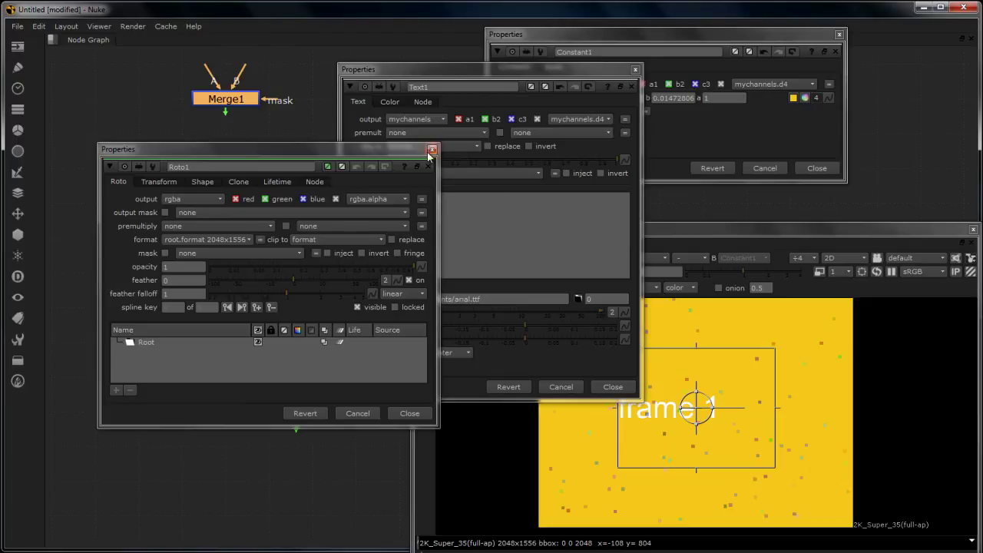
{"action": "left_click", "coordinate": [430, 151]}
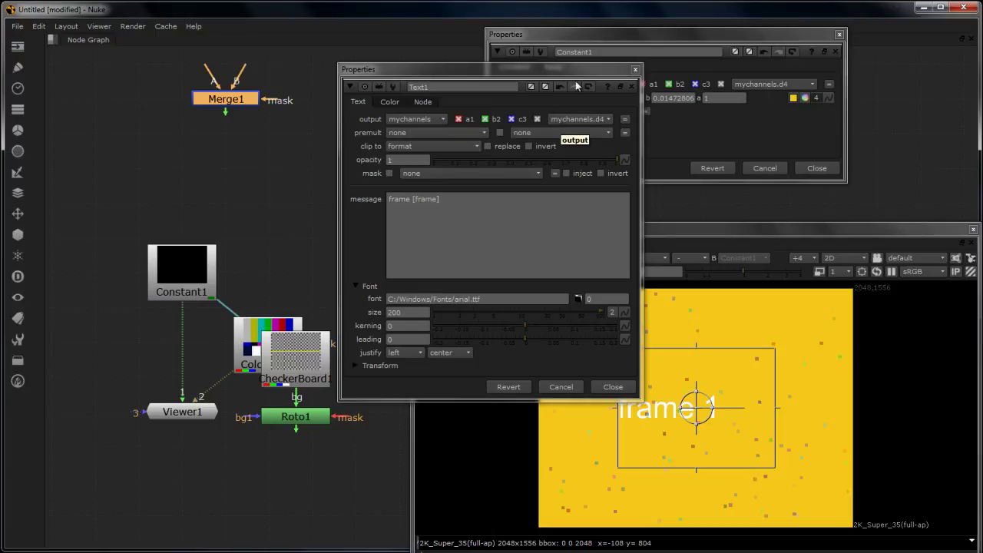
{"action": "left_click_drag", "start_coordinate": [576, 74], "coordinate": [362, 151]}
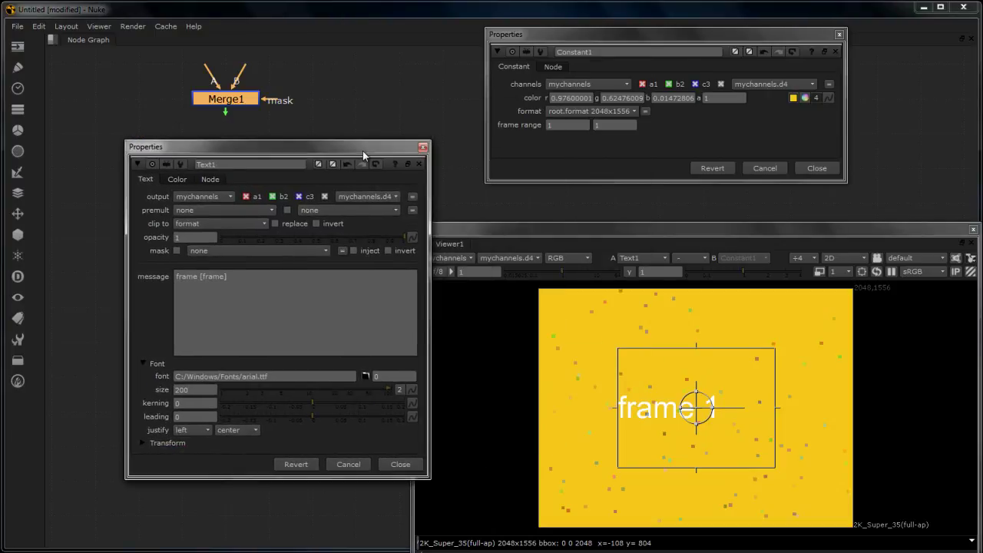